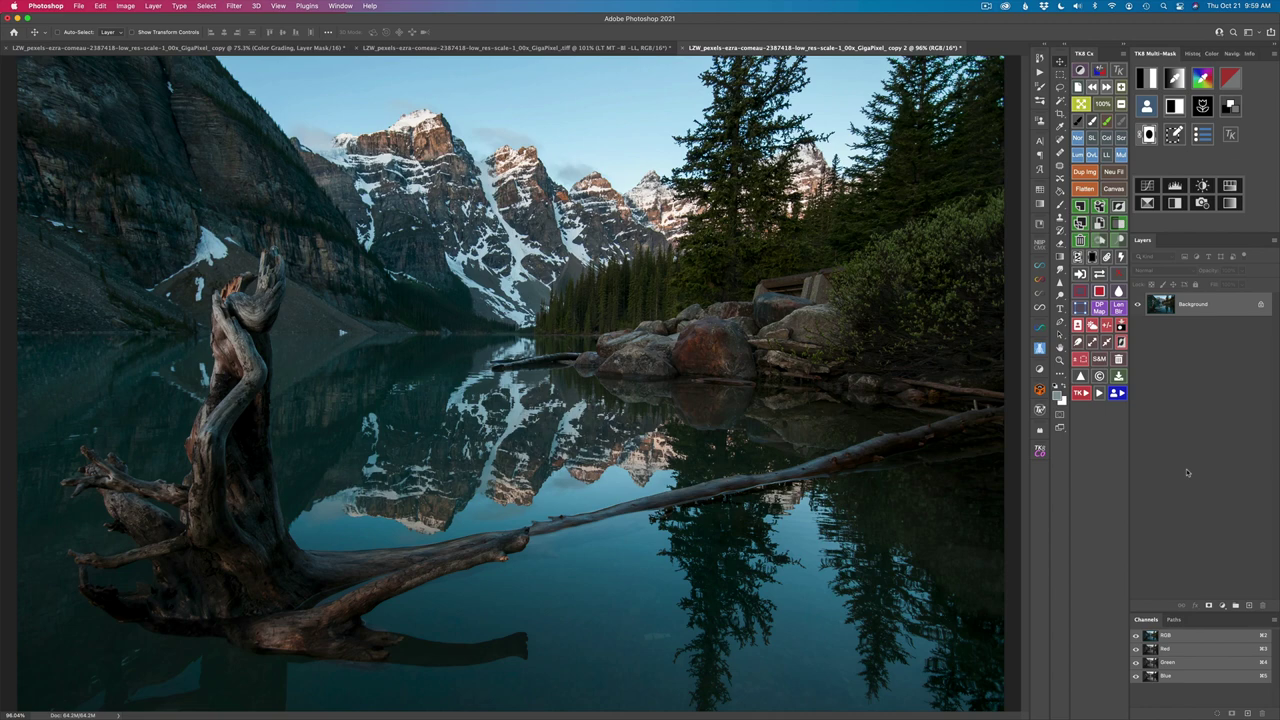
Generate a luminosity mask from a tone sampled on the dark mountainside behind the driftwood
click(1206, 354)
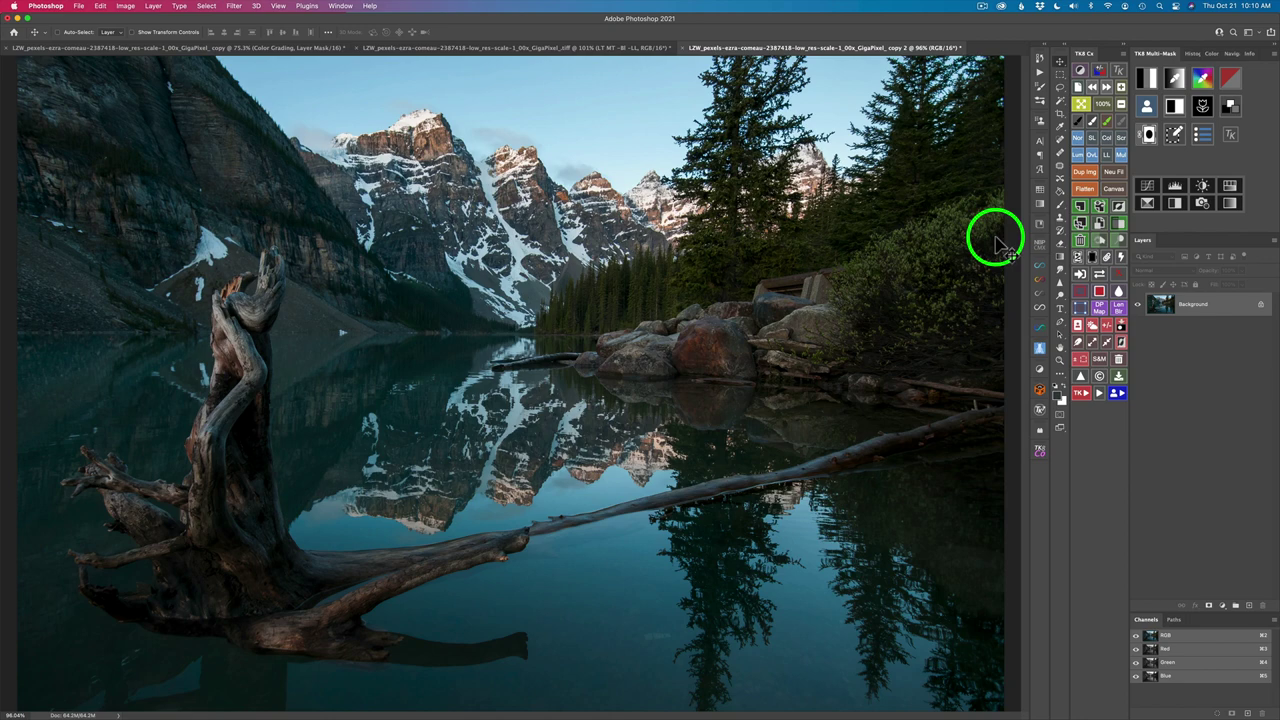
click(1176, 82)
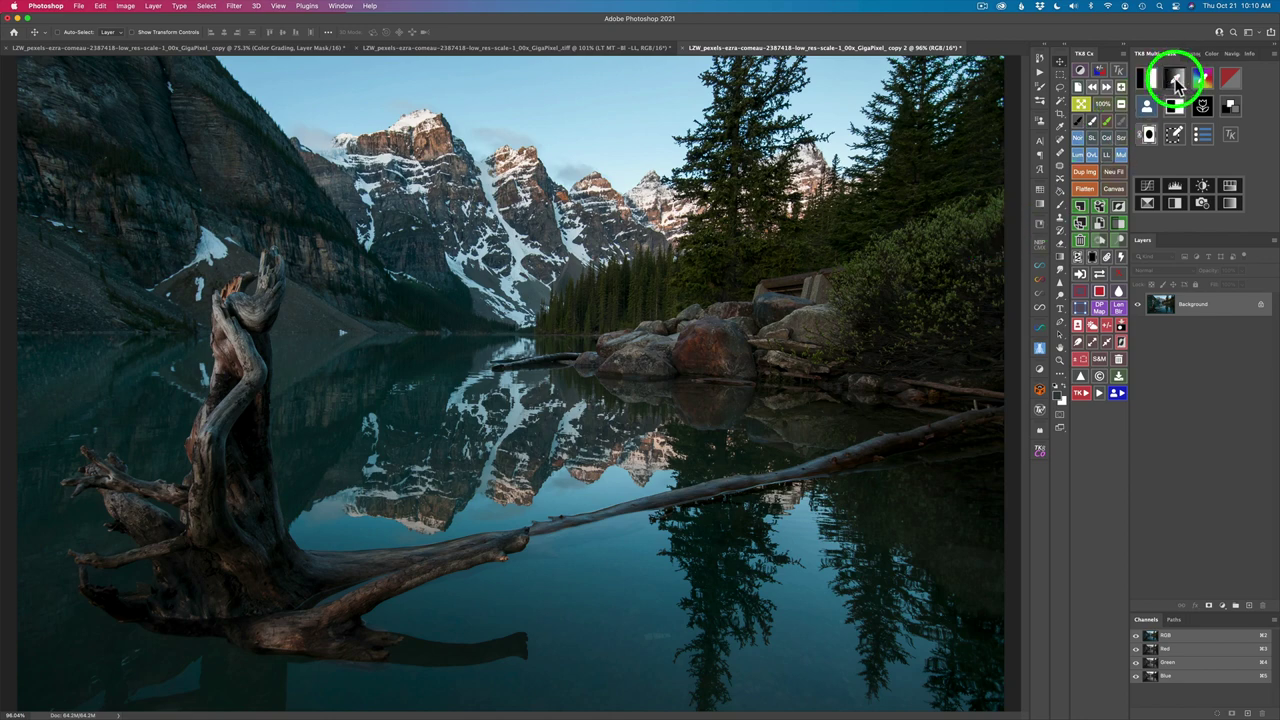
click(289, 174)
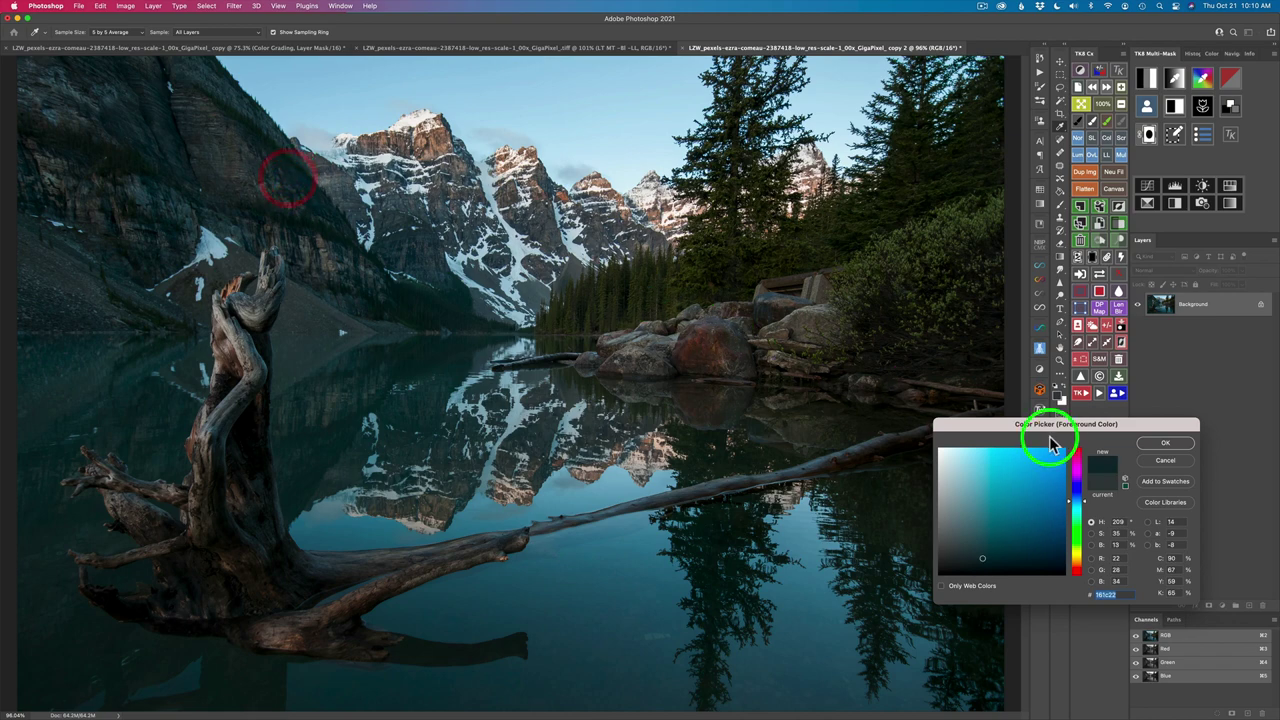
click(1156, 446)
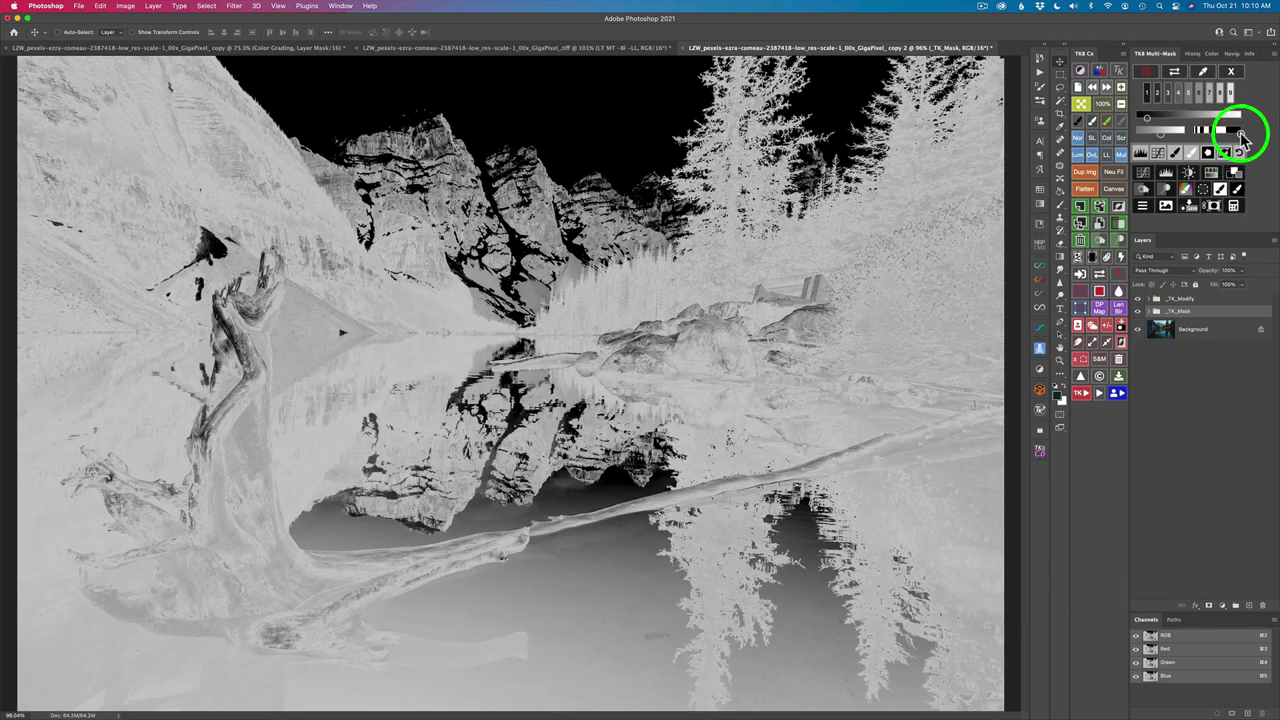
Brighten and boost the contrast of the dark-tone mask and apply it to a new Color Grading layer
click(1237, 136)
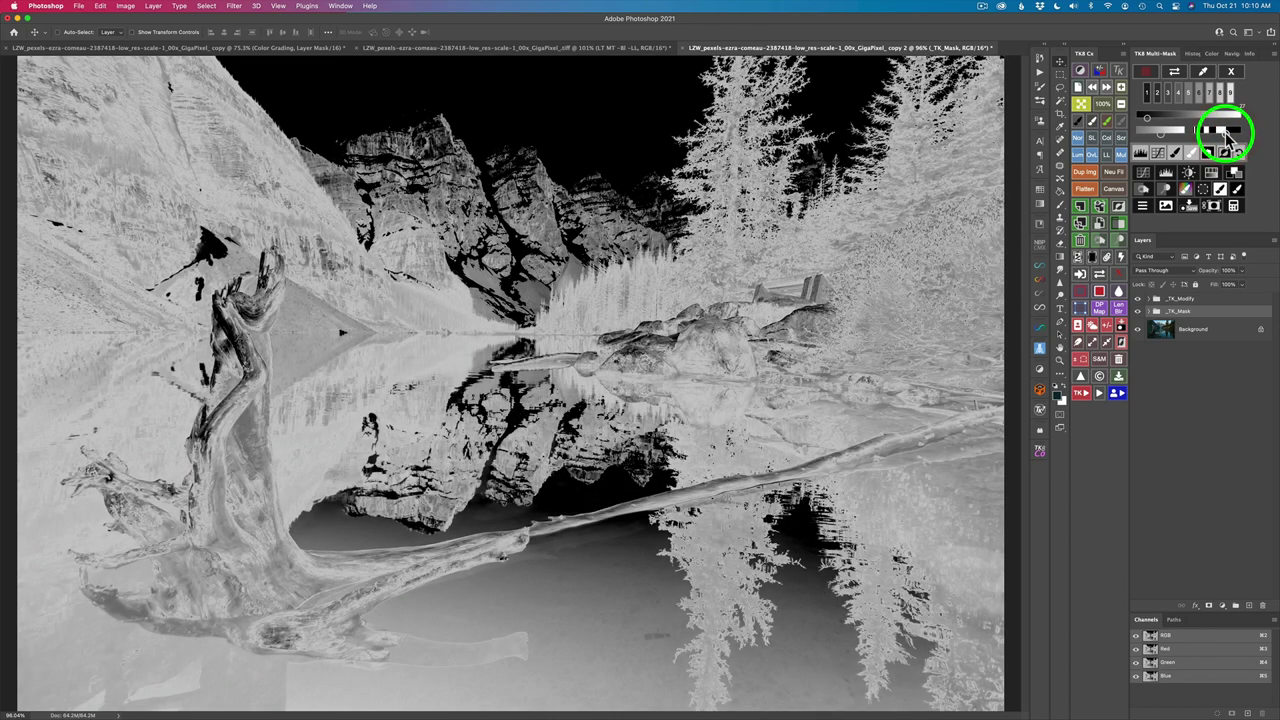
mouse_move(1183, 138)
mouse_down()
mouse_move(1165, 138)
mouse_move(1179, 139)
mouse_up()
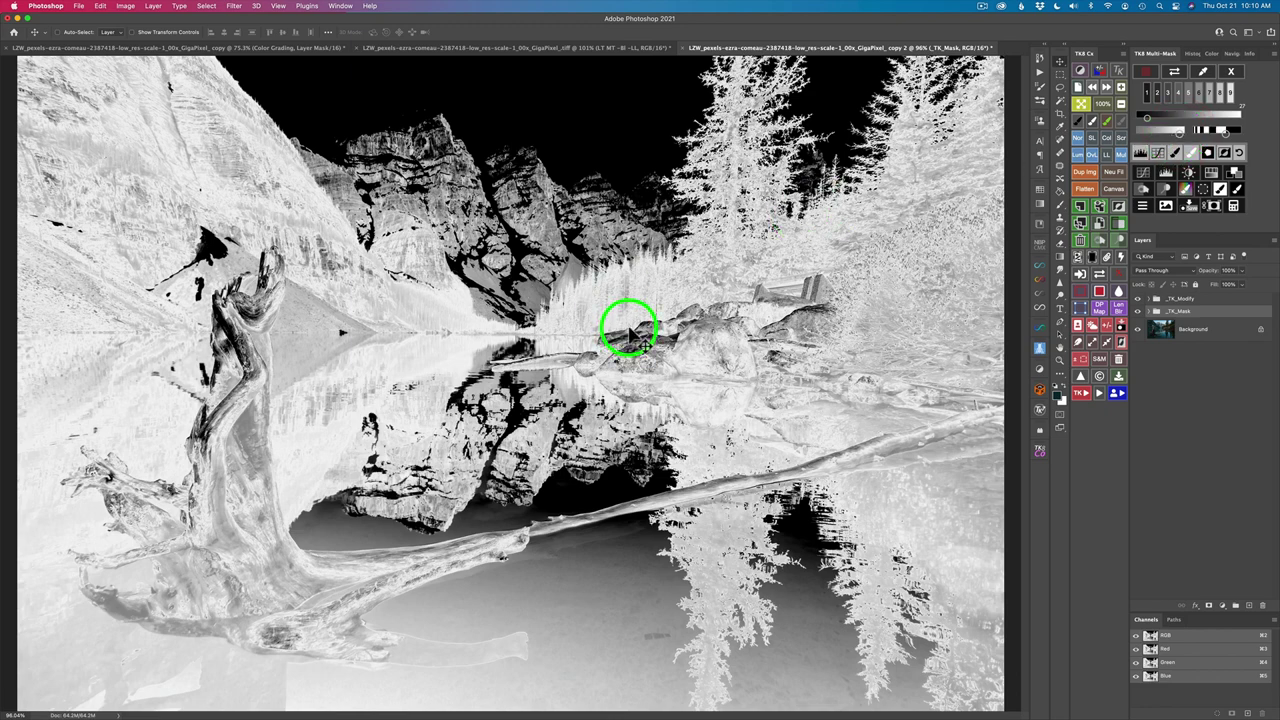
click(1233, 180)
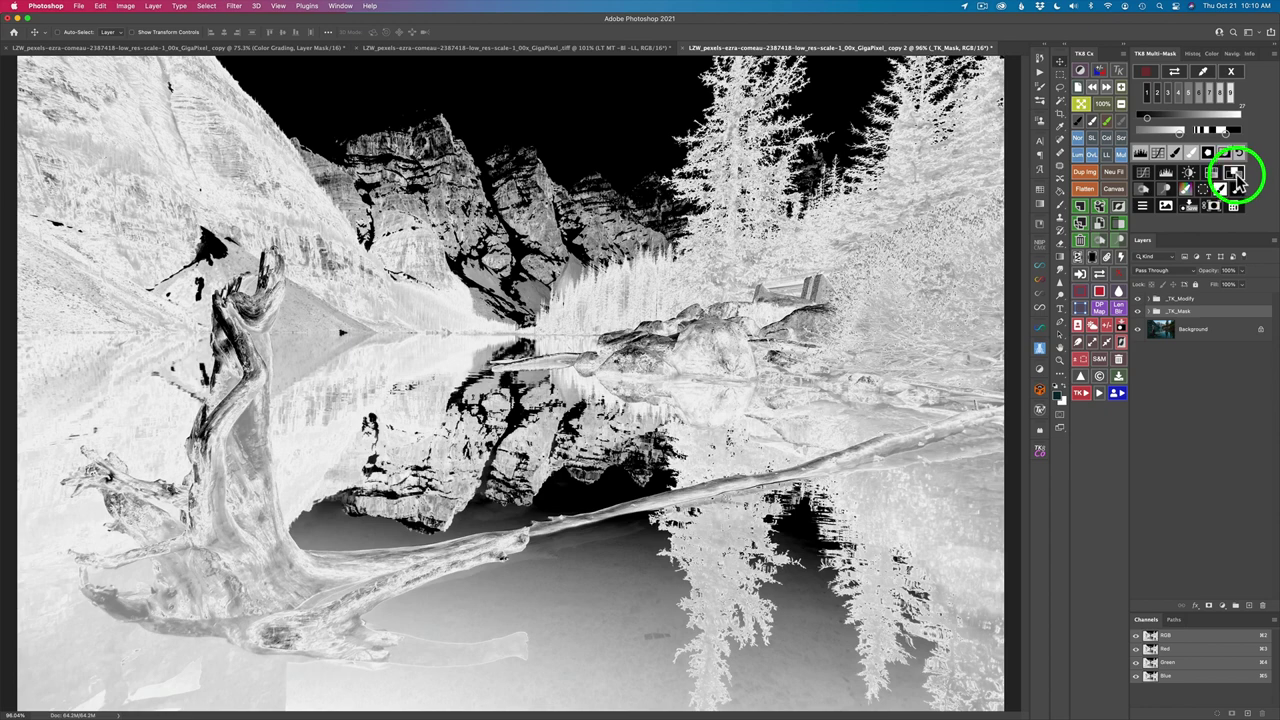
click(1237, 178)
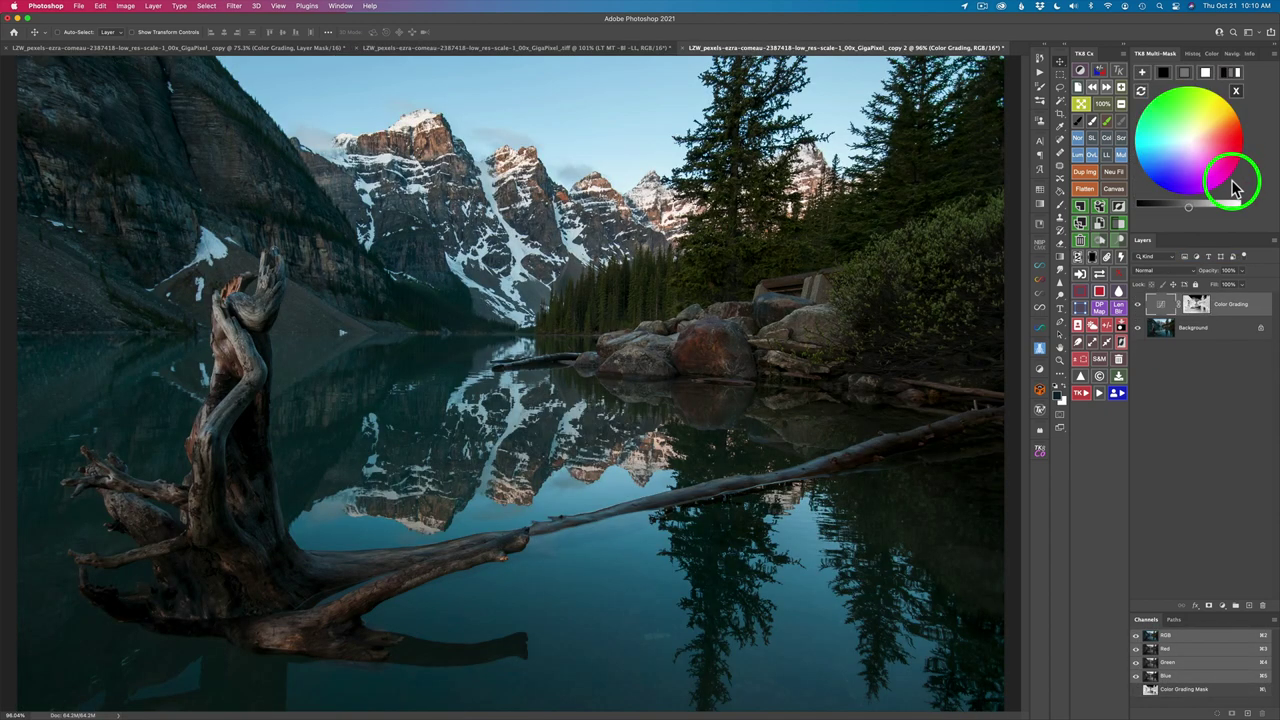
Brighten the midtones of the masked Color Grading layer and compare the image with the layer off and on
click(1160, 308)
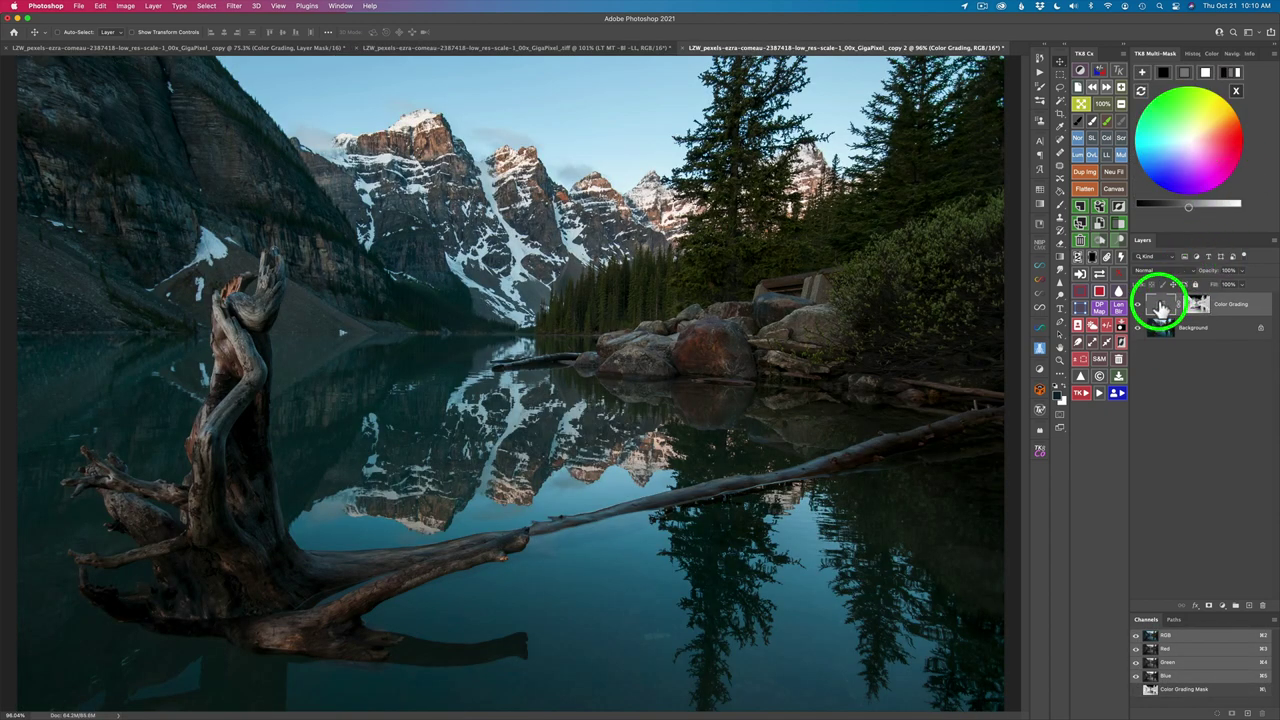
click(1181, 152)
click(1238, 310)
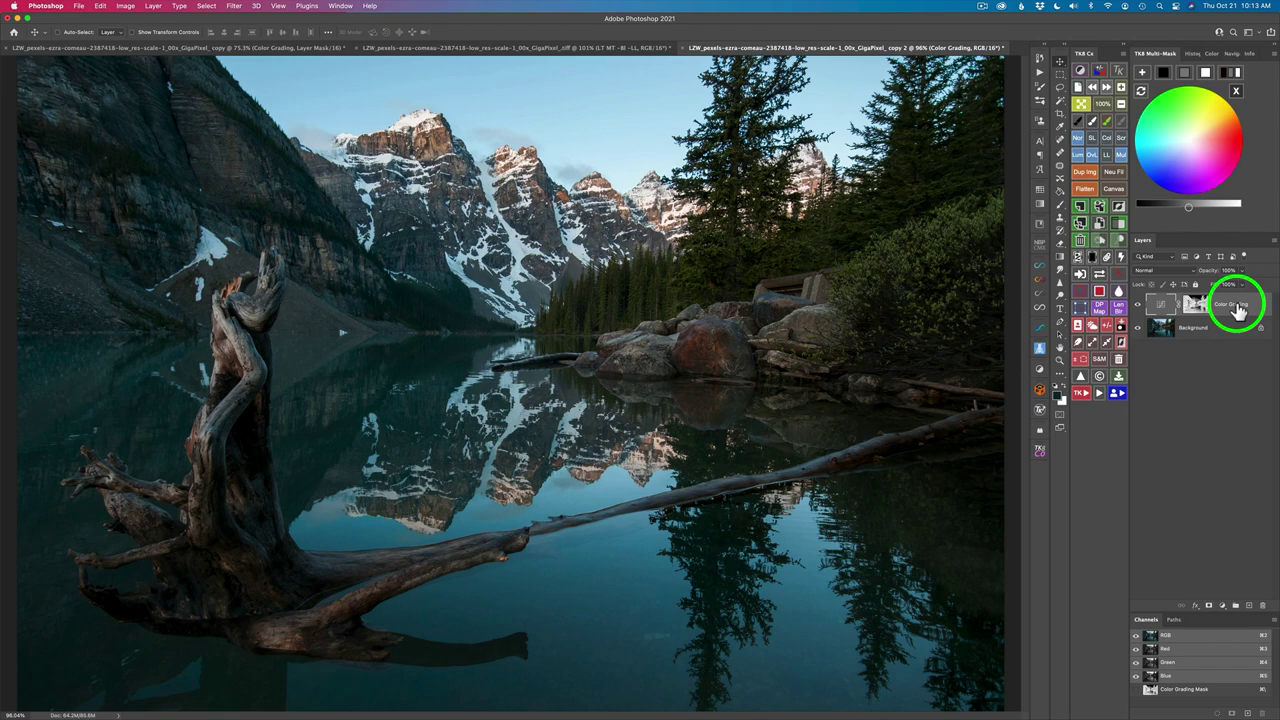
click(1184, 74)
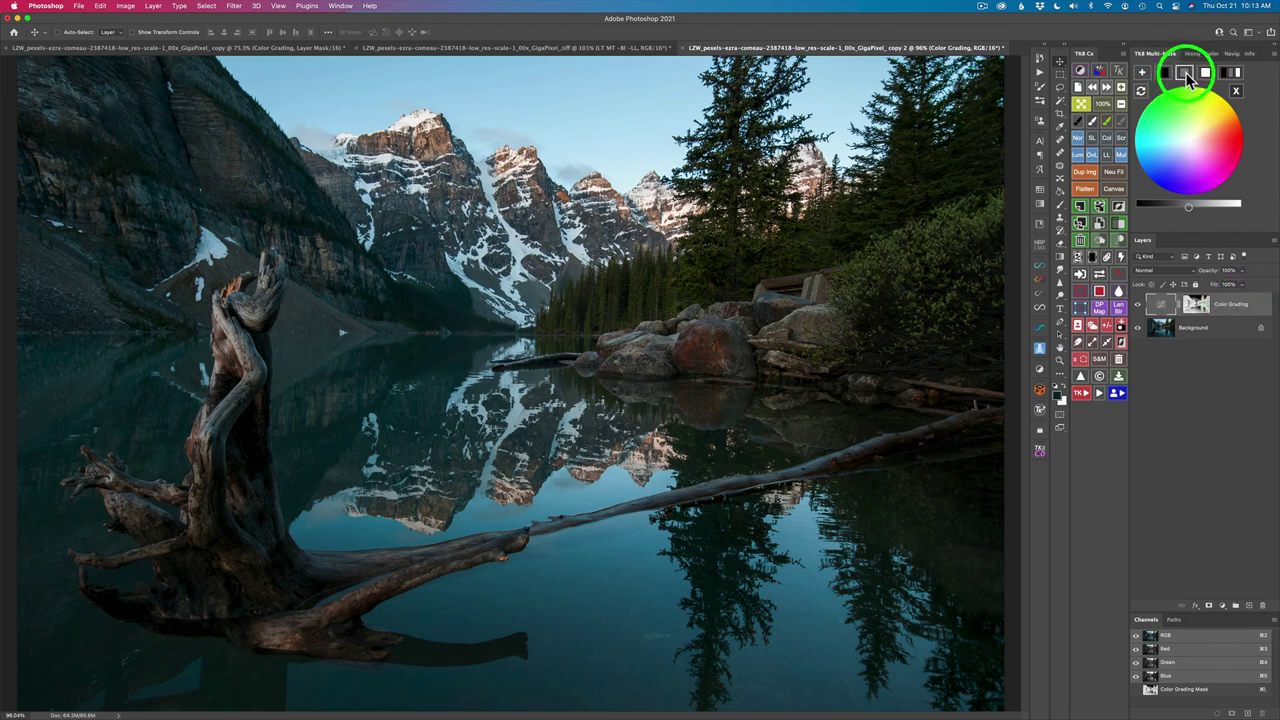
click(1186, 74)
click(1190, 214)
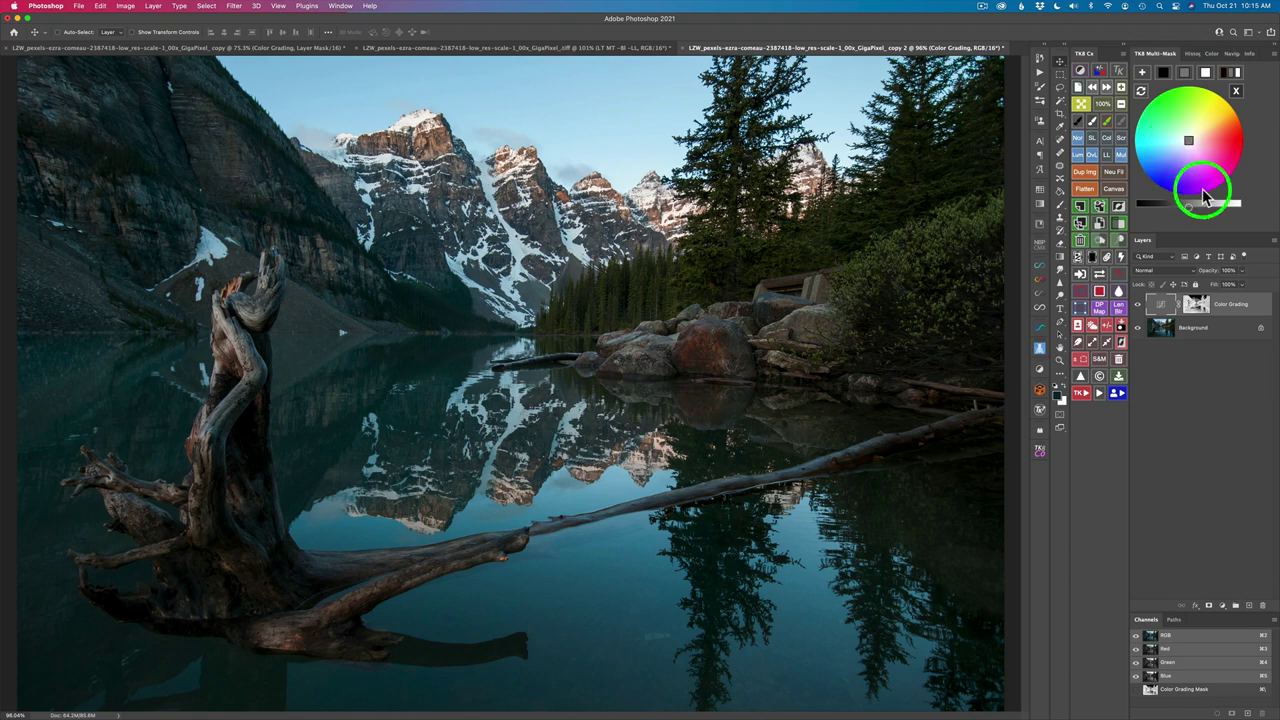
drag(1194, 213, 1212, 130)
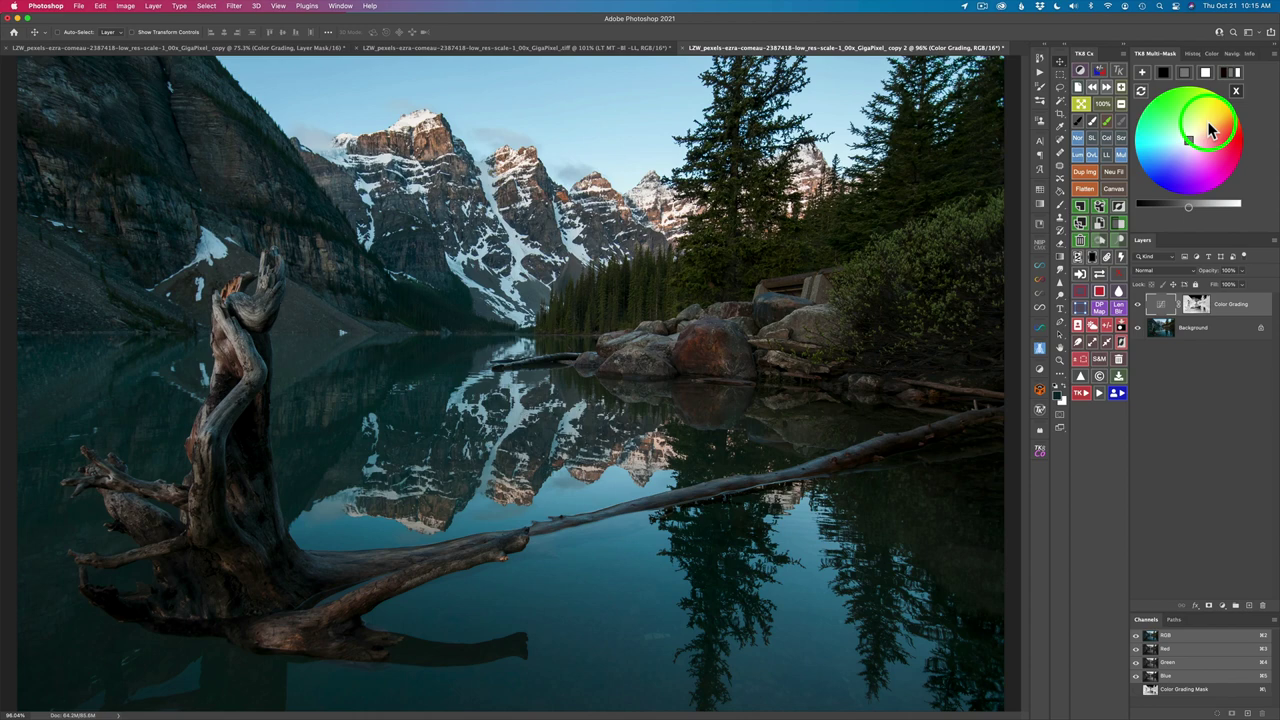
drag(1209, 123, 1196, 151)
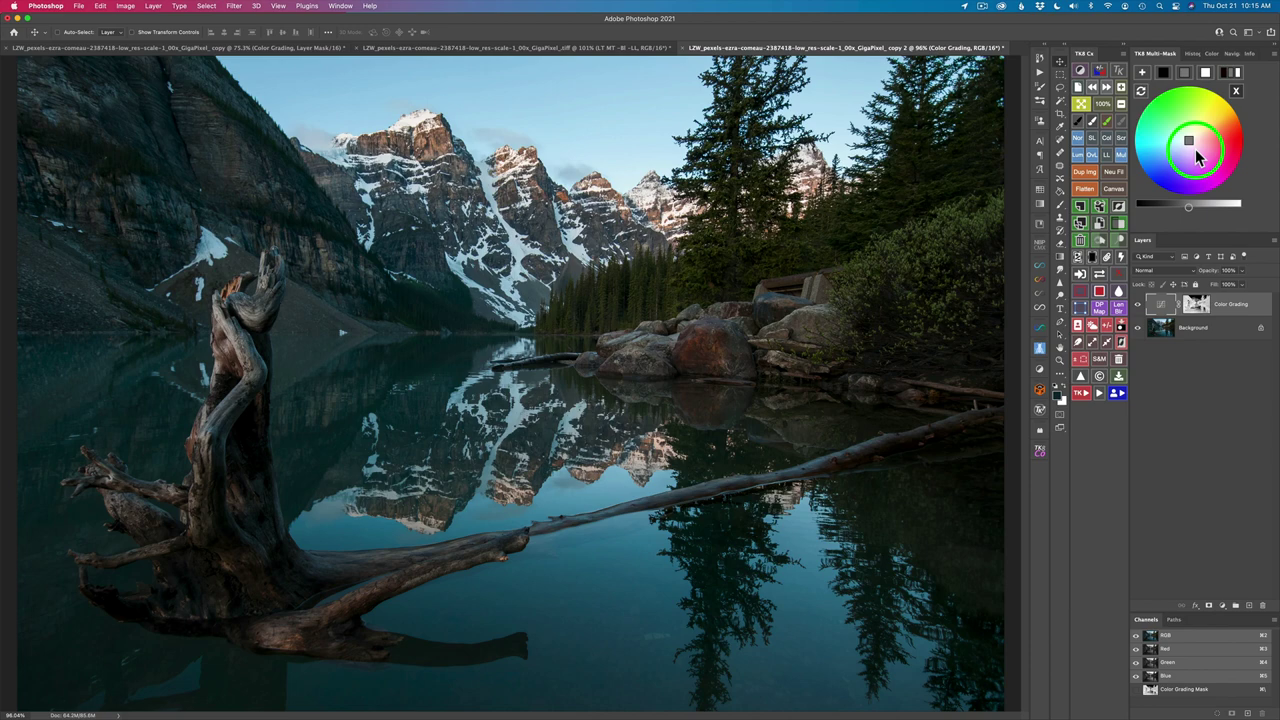
mouse_move(1196, 151)
mouse_down()
mouse_move(1206, 206)
mouse_move(1183, 206)
mouse_move(1225, 215)
mouse_move(1220, 206)
mouse_move(1160, 308)
mouse_up()
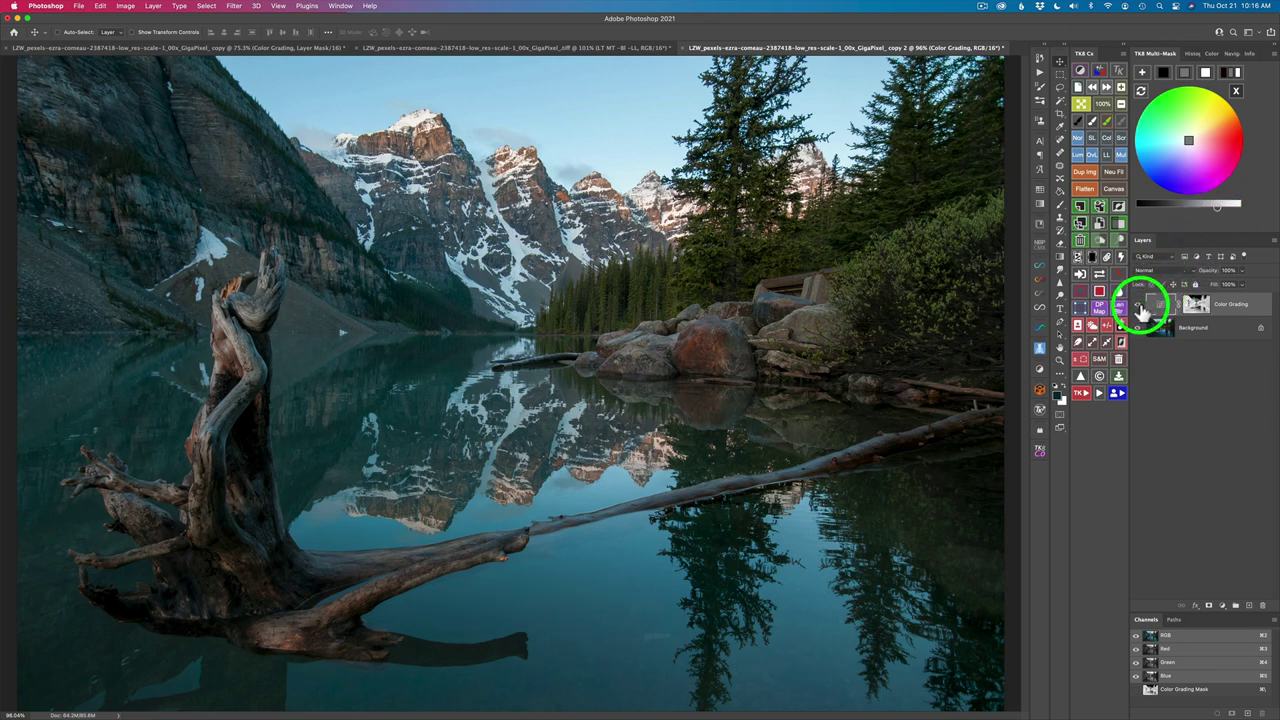
click(1137, 305)
click(1138, 305)
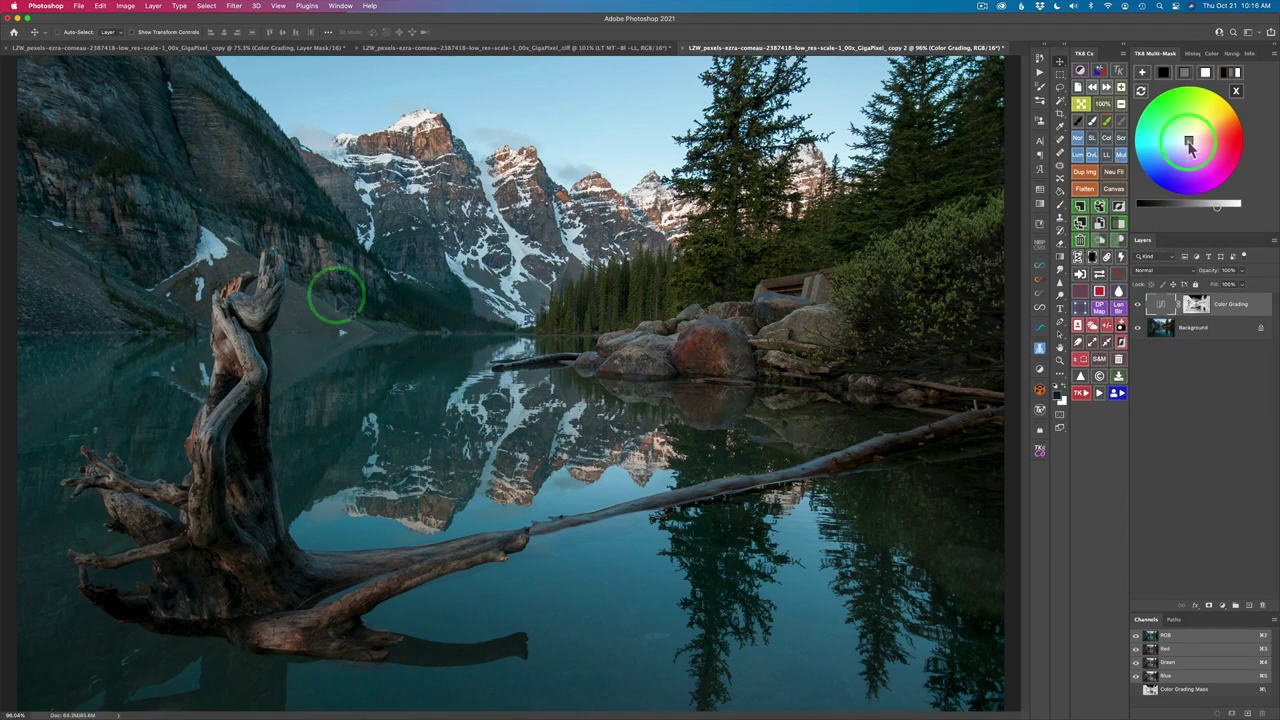
Warm the midtones of the Color Grading layer with a light orange tint and compare before and after
mouse_move(1190, 147)
mouse_down()
mouse_move(1157, 179)
mouse_move(1190, 134)
mouse_move(1208, 135)
mouse_up()
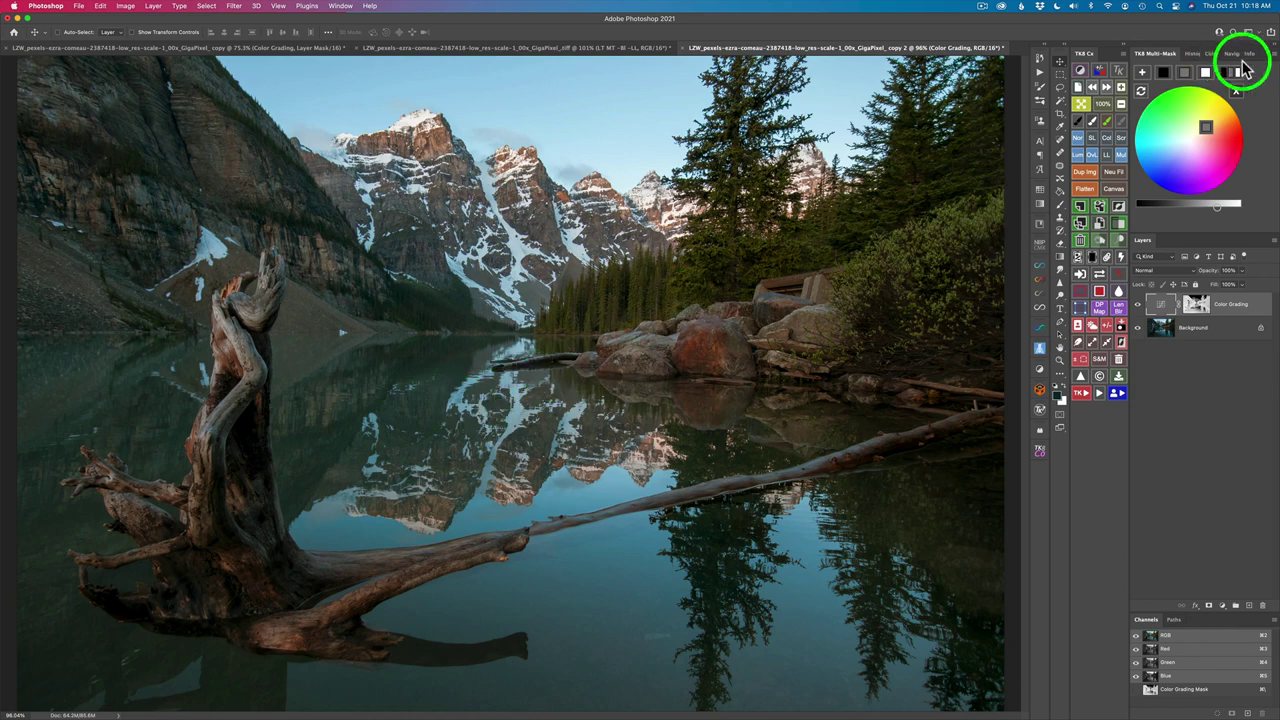
drag(1208, 127, 1207, 137)
click(1204, 131)
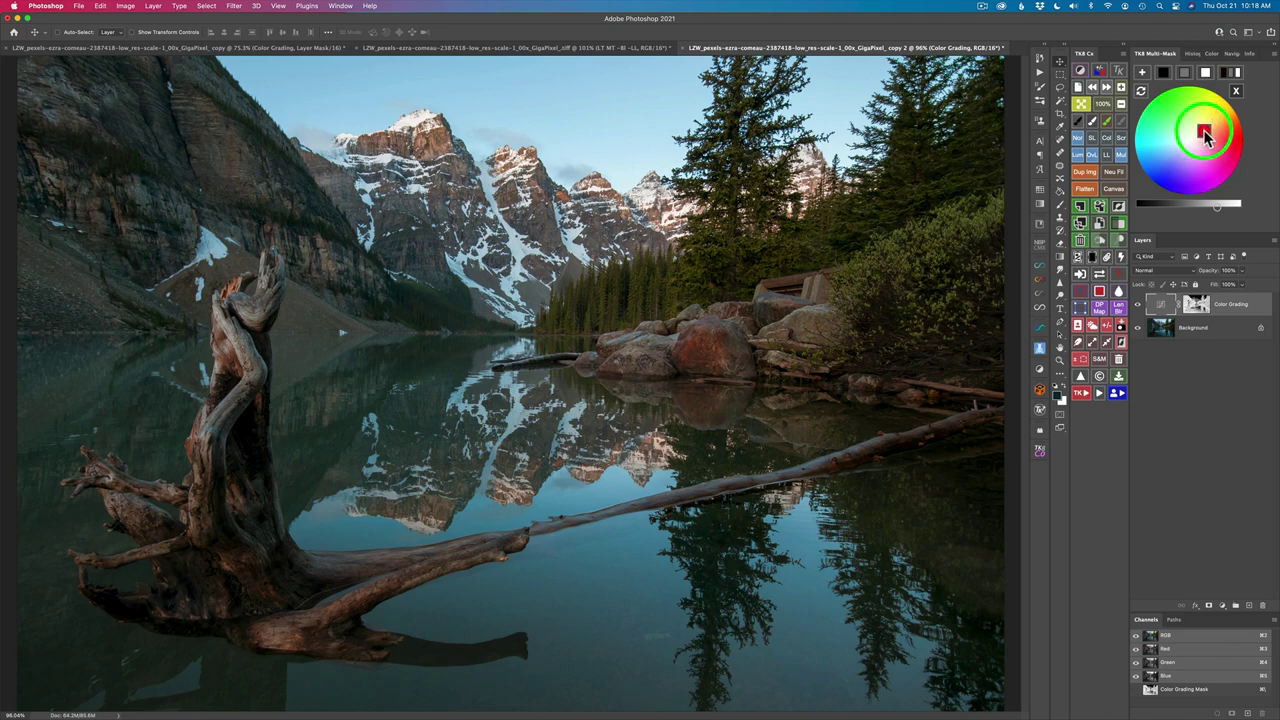
drag(1147, 310, 1139, 312)
click(1138, 306)
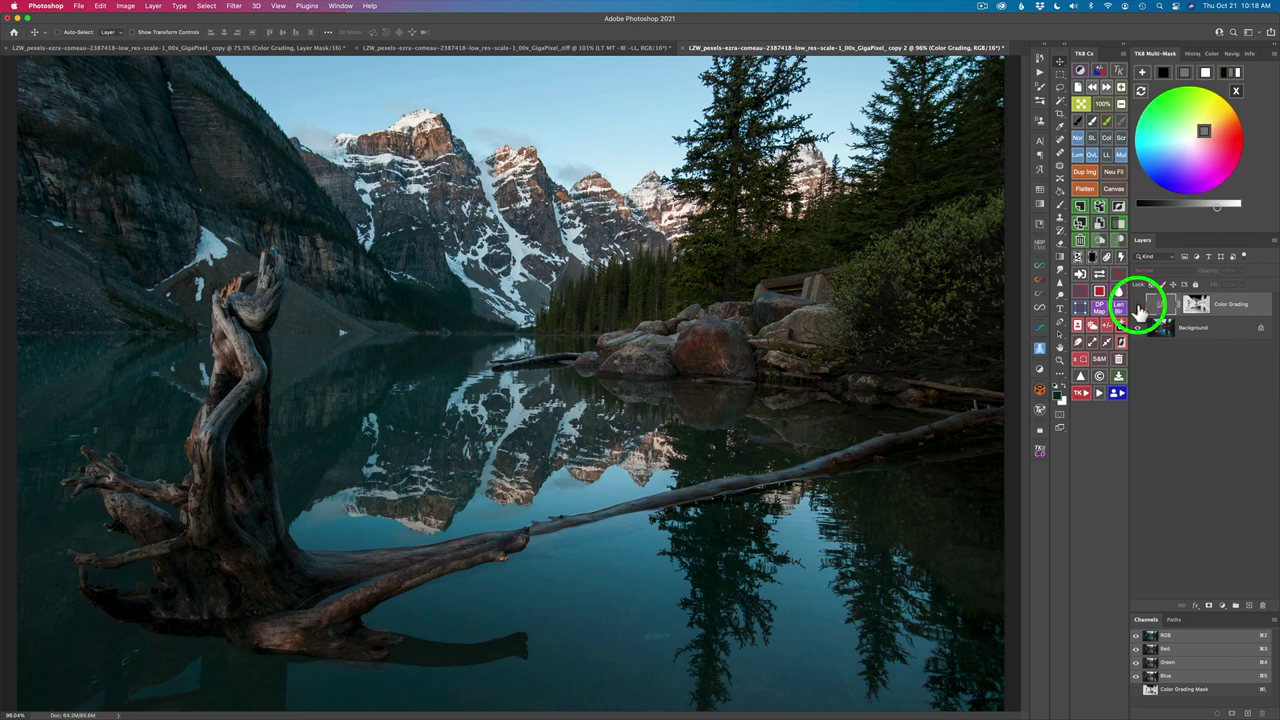
click(1138, 306)
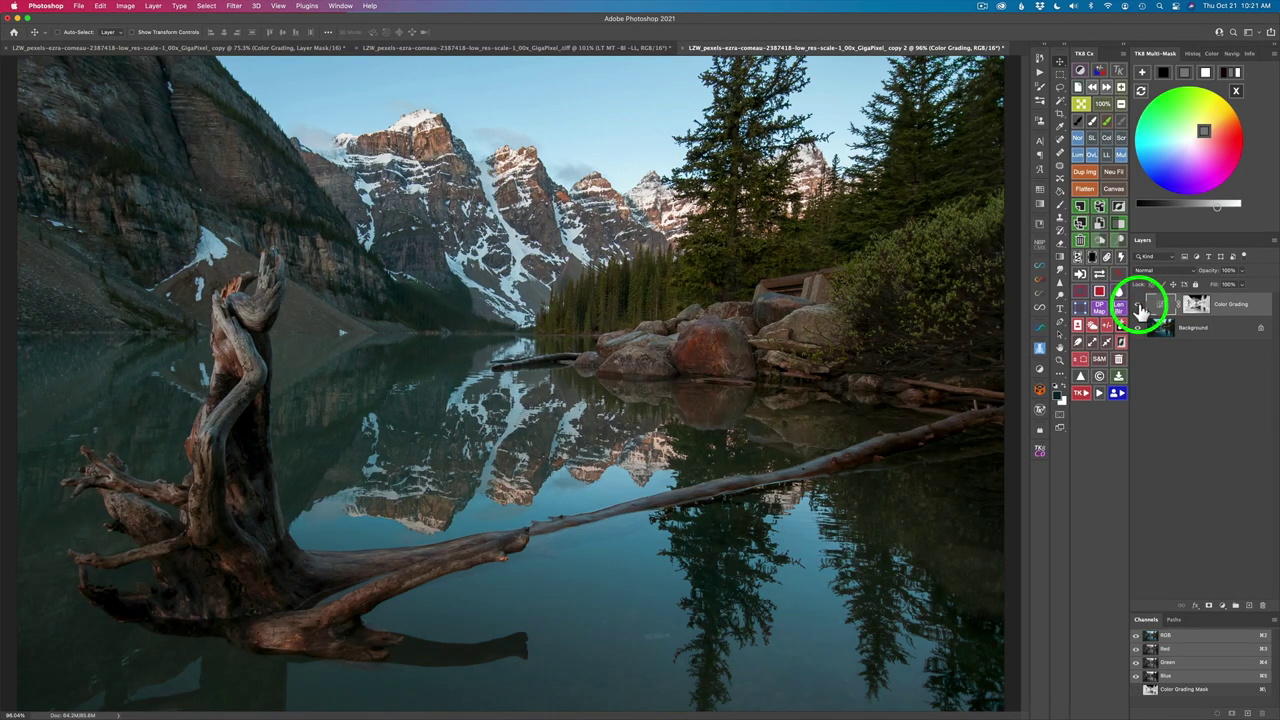
Try the Color blend mode on the Color Grading layer and return it to Normal
click(1141, 91)
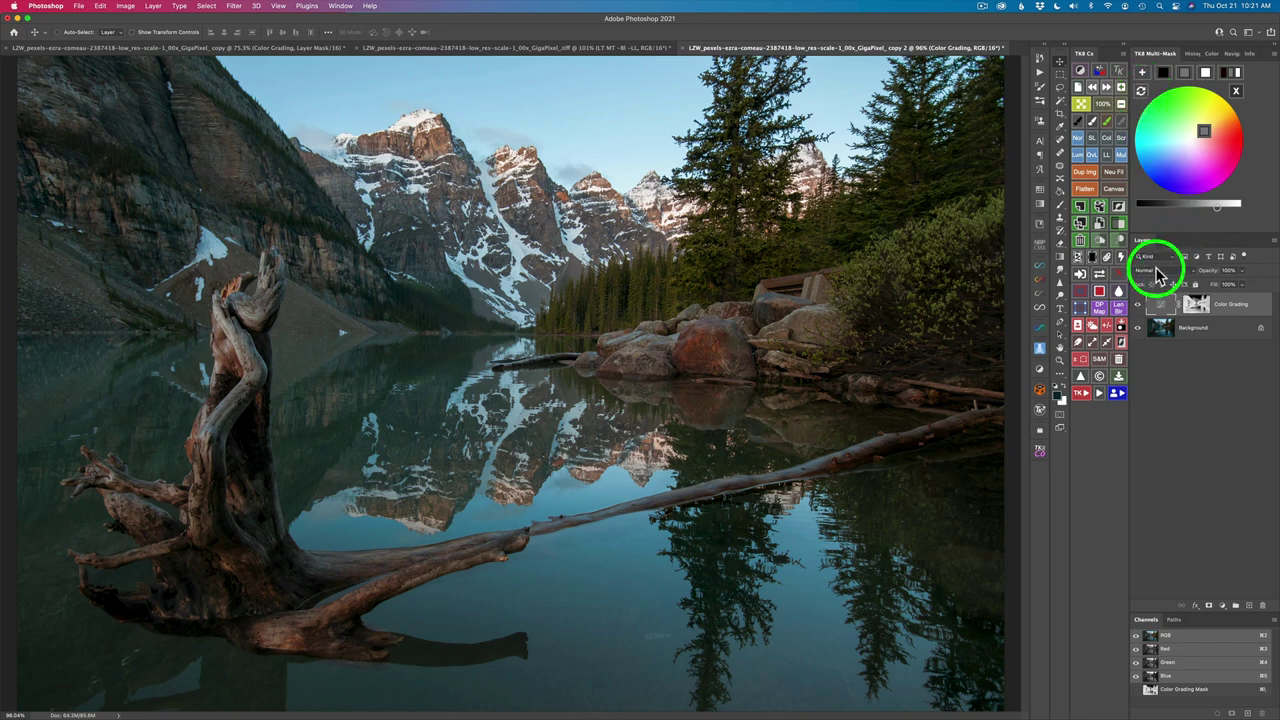
click(1141, 92)
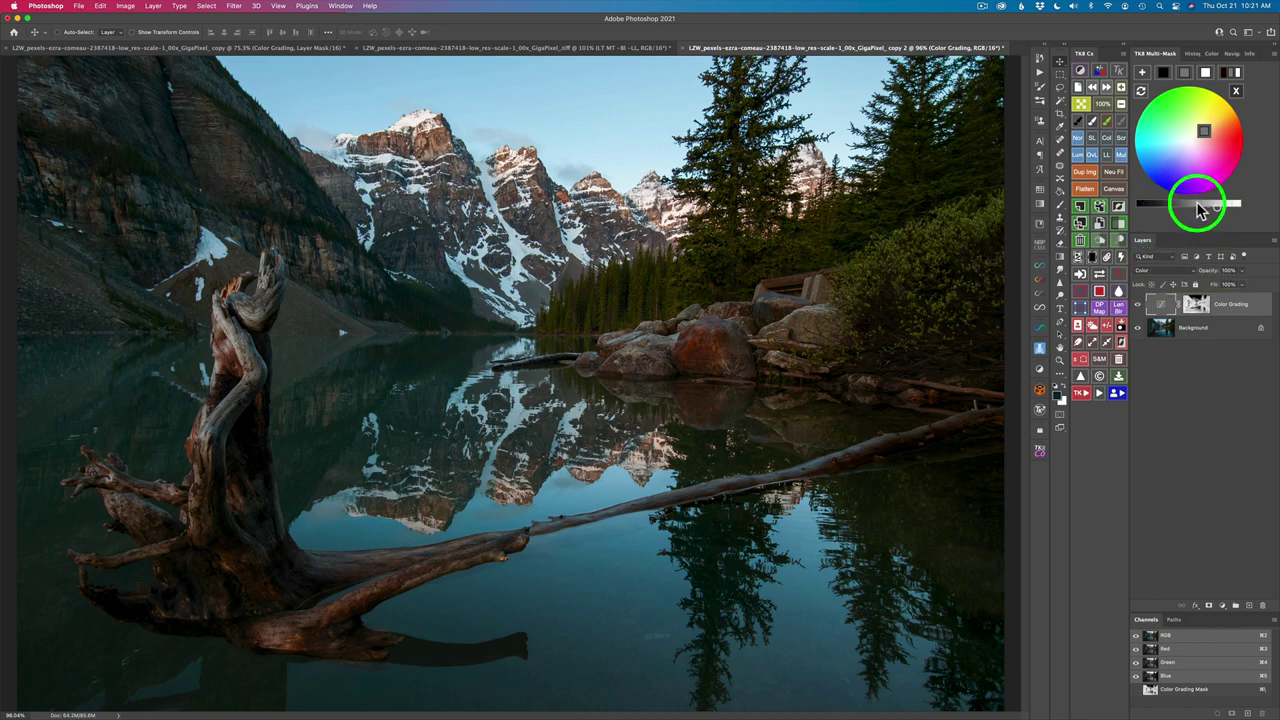
click(1141, 91)
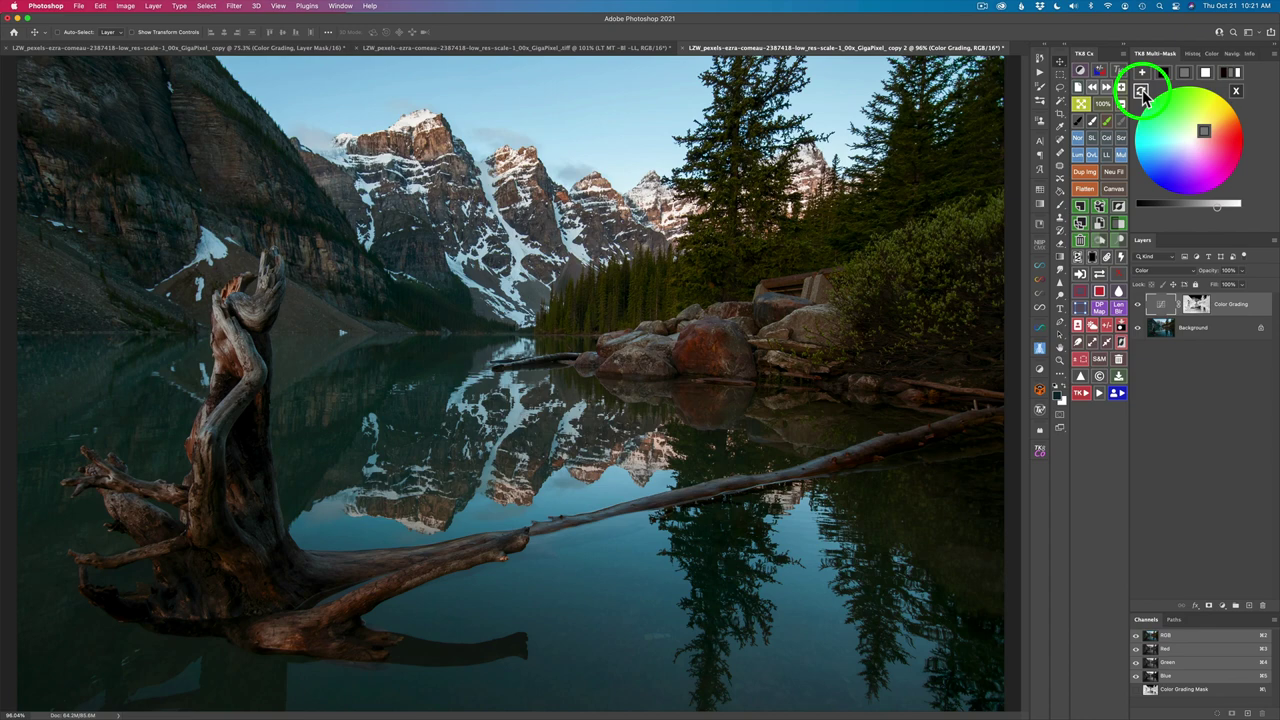
click(1184, 208)
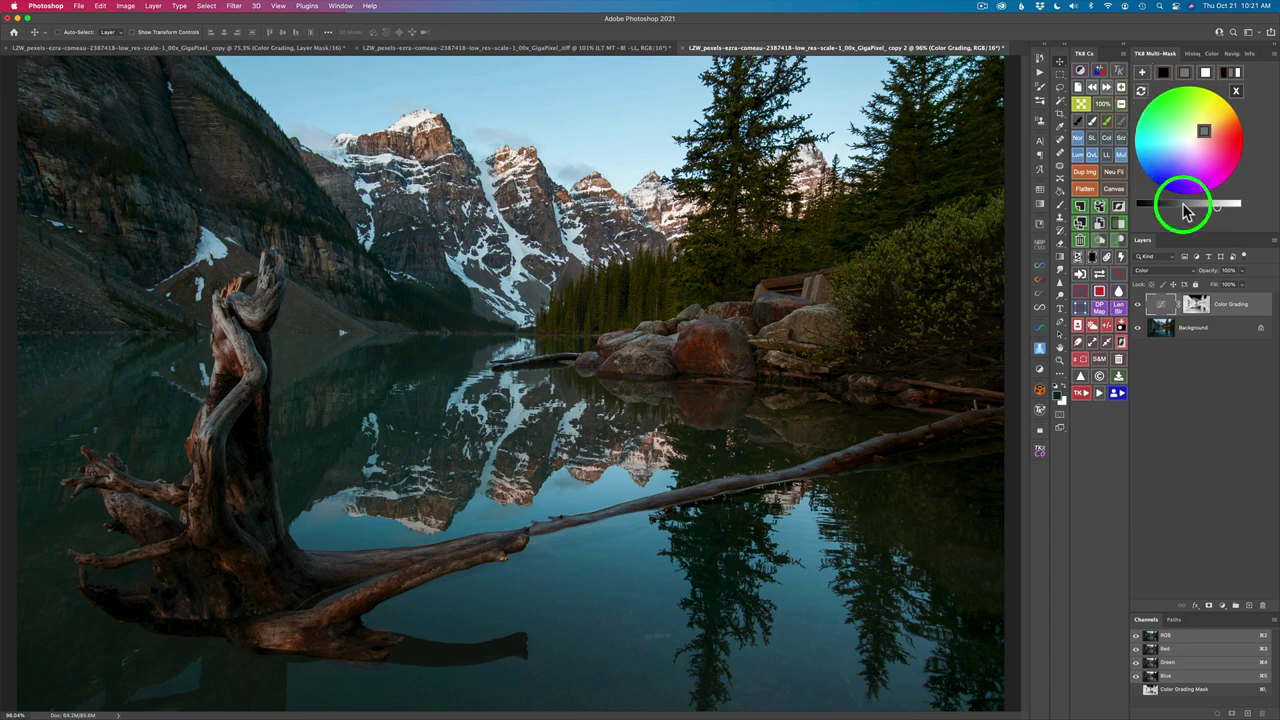
click(1142, 92)
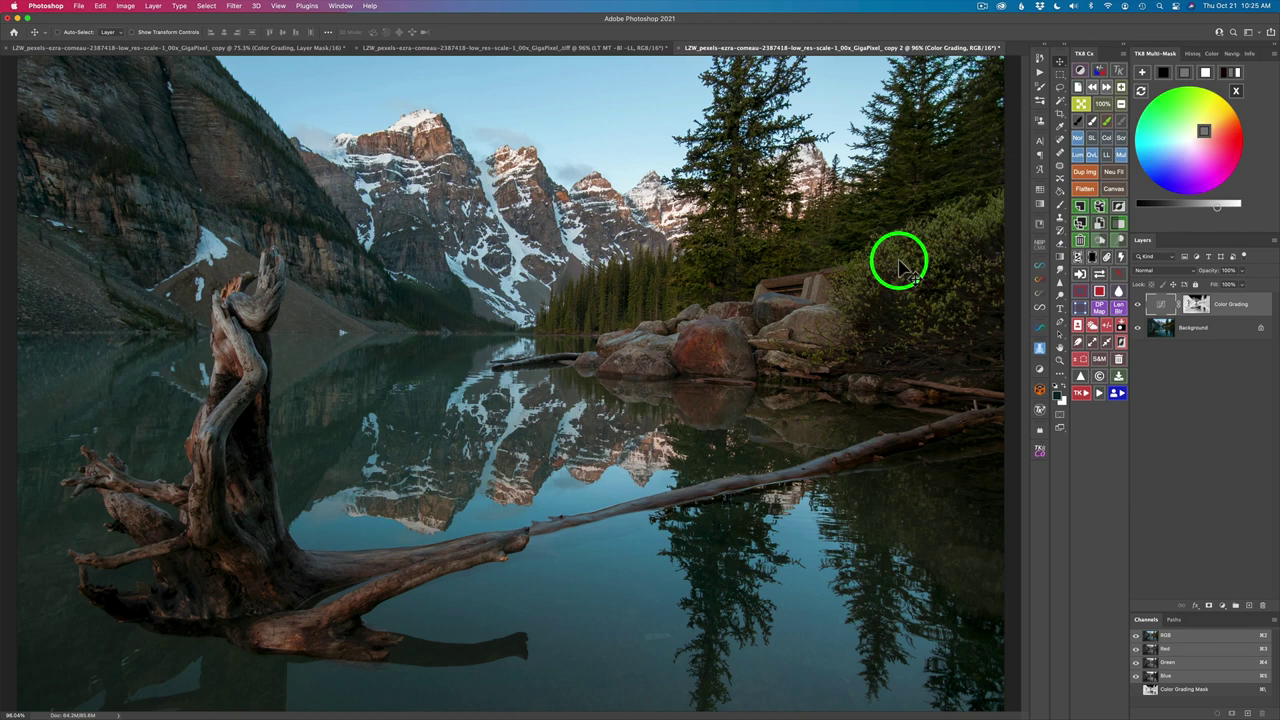
Close the color grading controls and generate a color mask from a green sampled on the bush beside the lake
click(1236, 91)
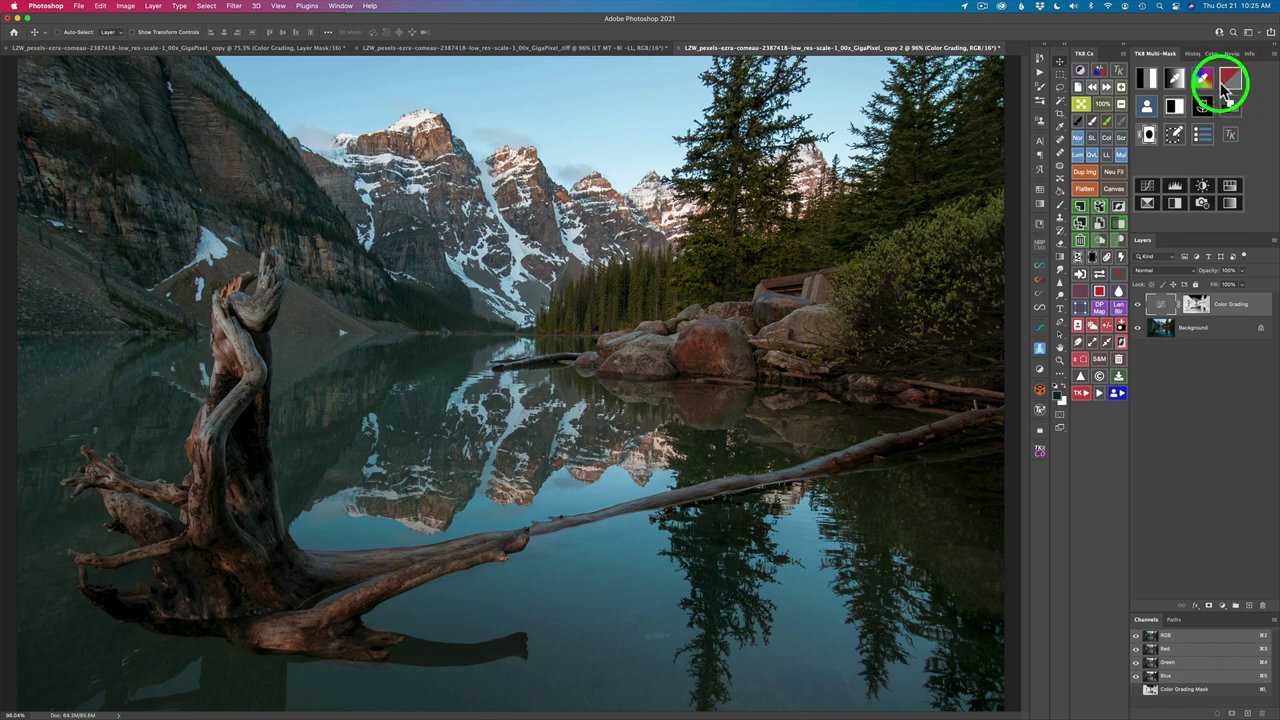
click(1205, 80)
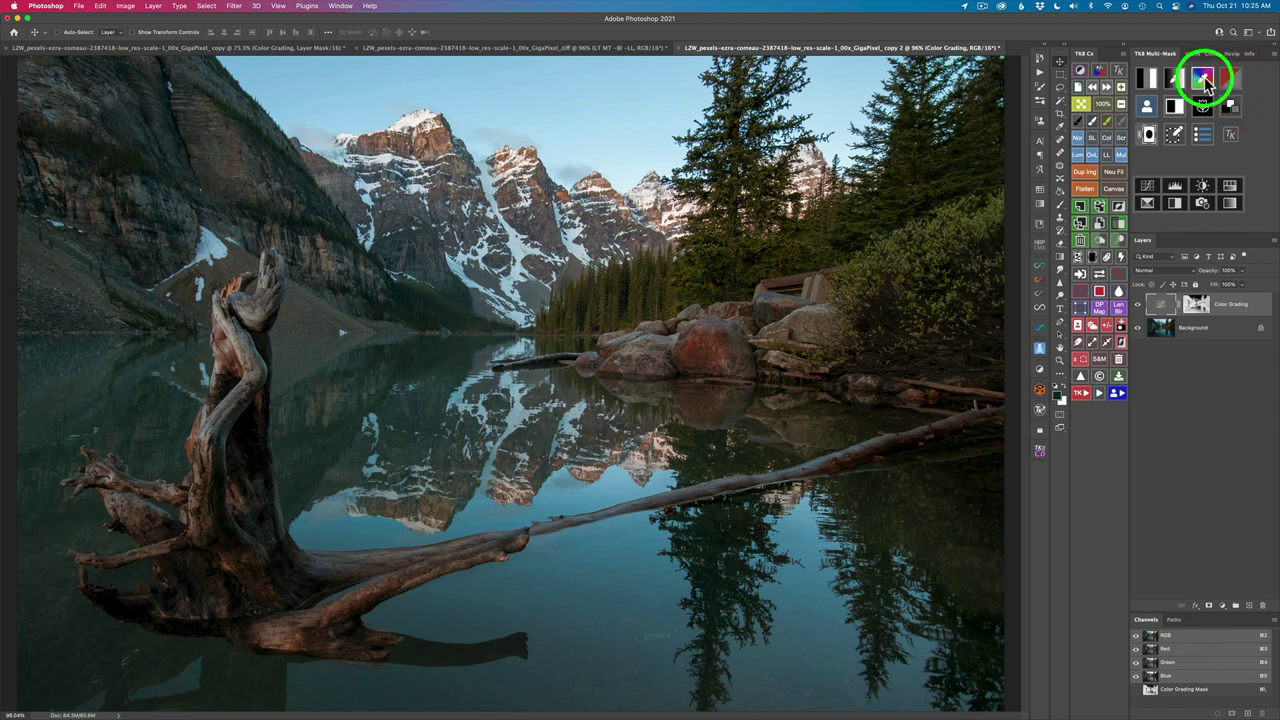
click(1205, 80)
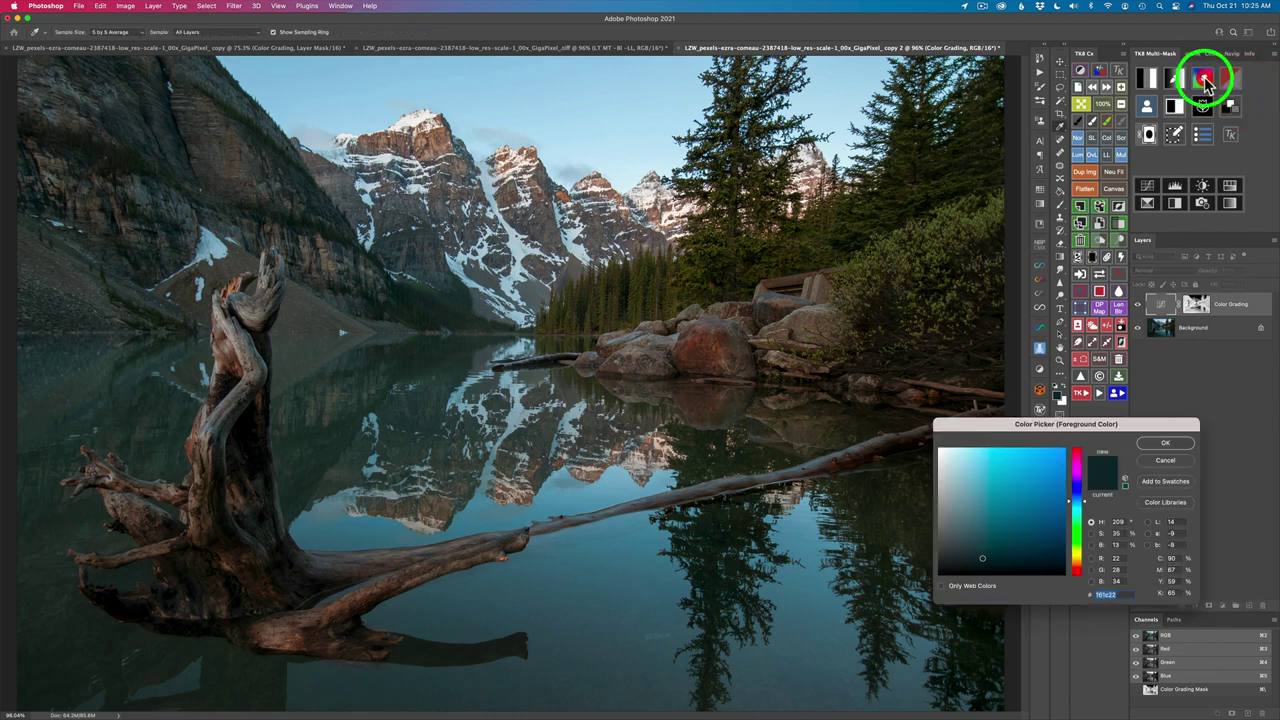
click(970, 215)
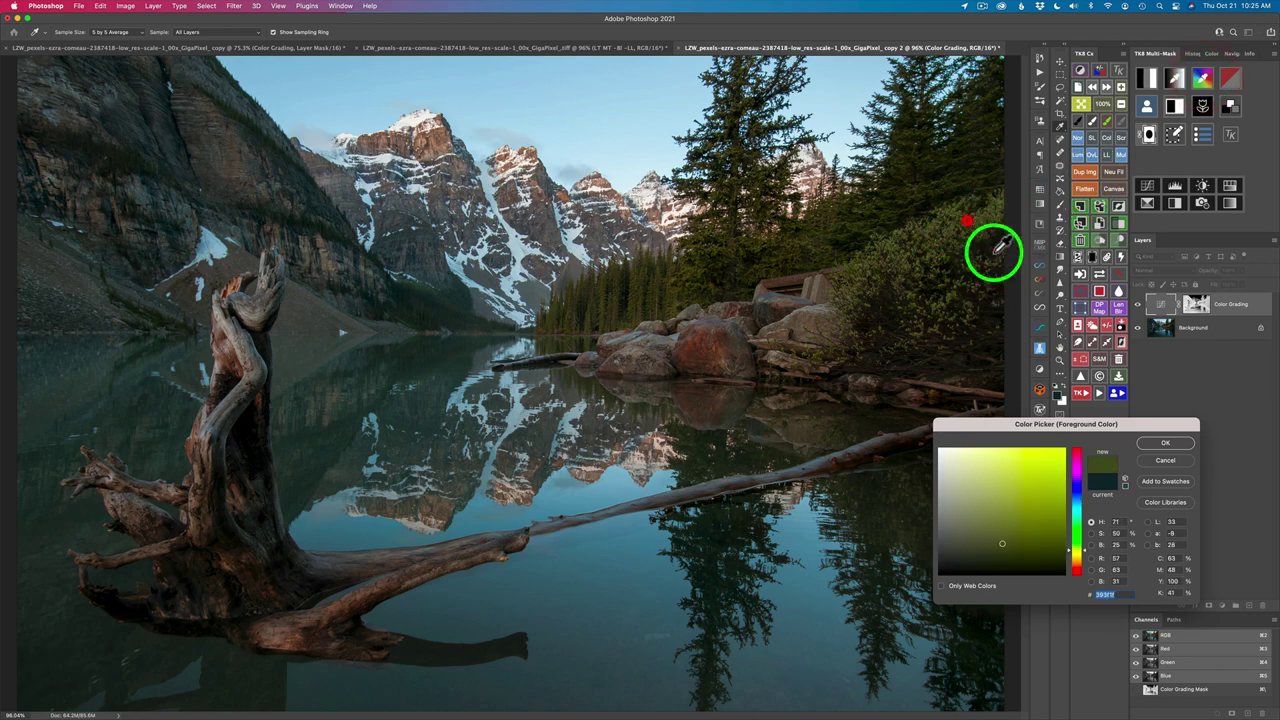
click(1166, 444)
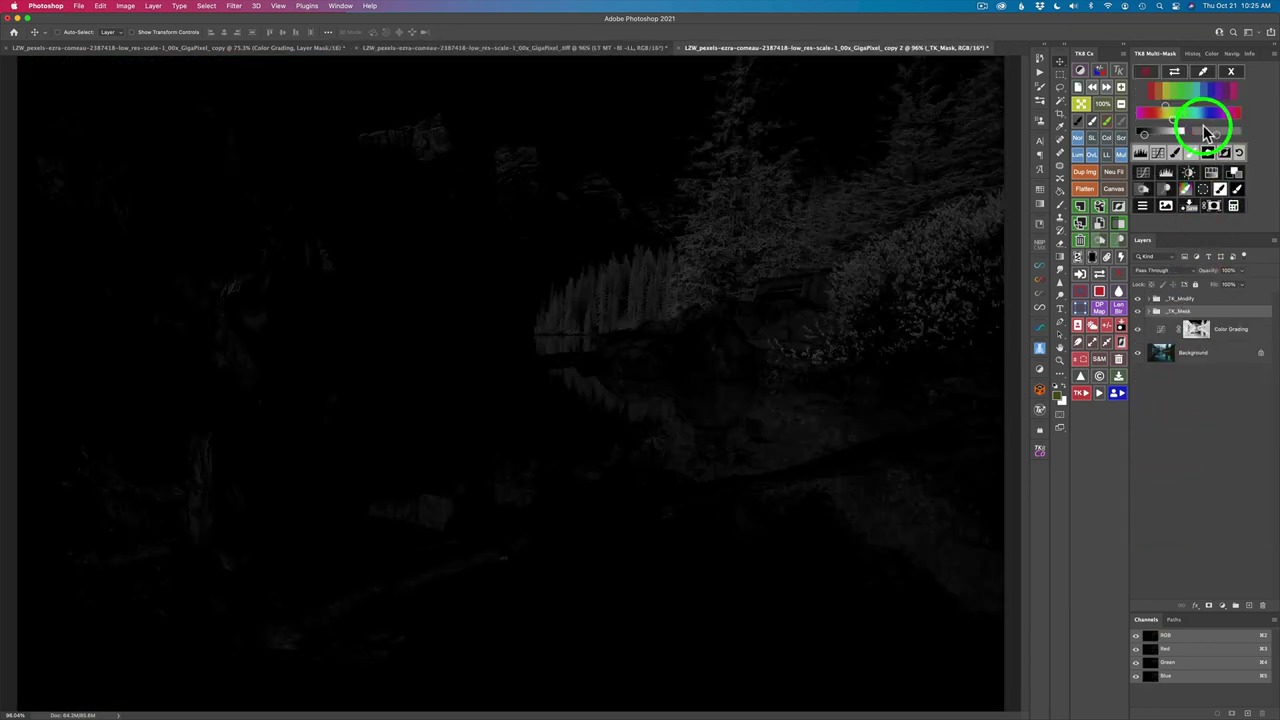
Brighten the green color mask, adding a Levels modification with midtones at 1.64 and a lowered white point
drag(1146, 131, 1186, 143)
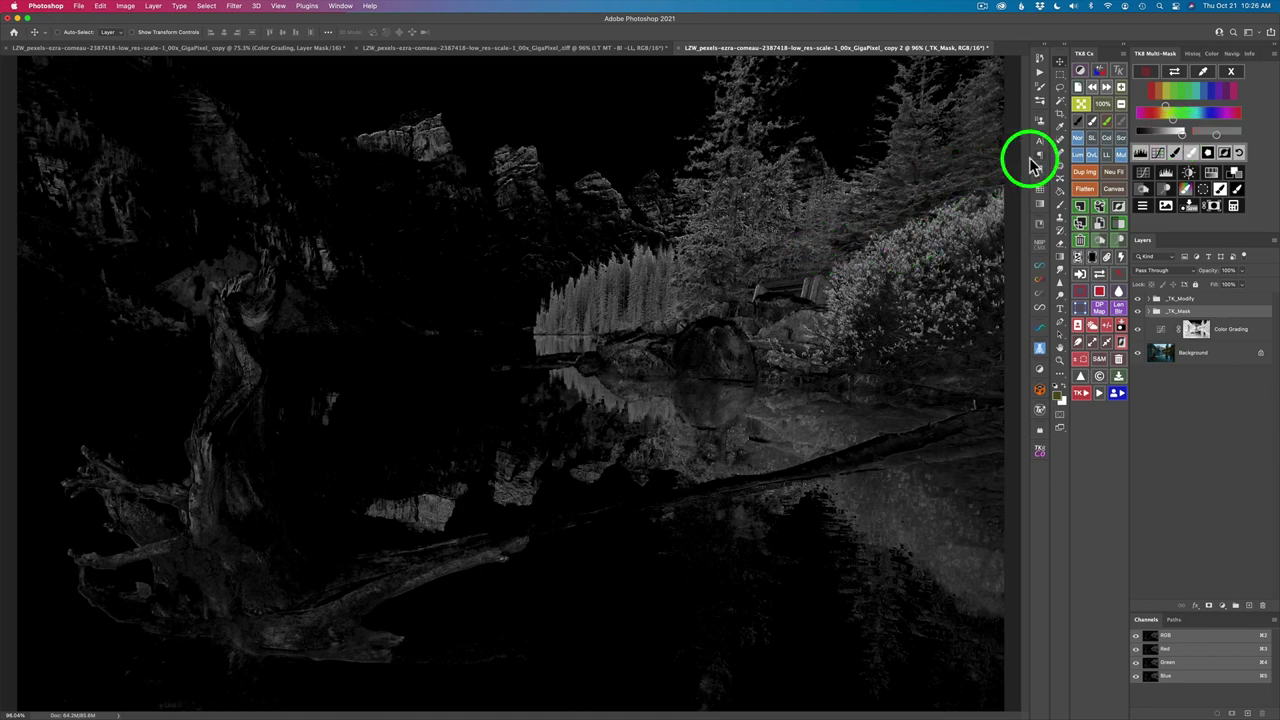
click(1141, 153)
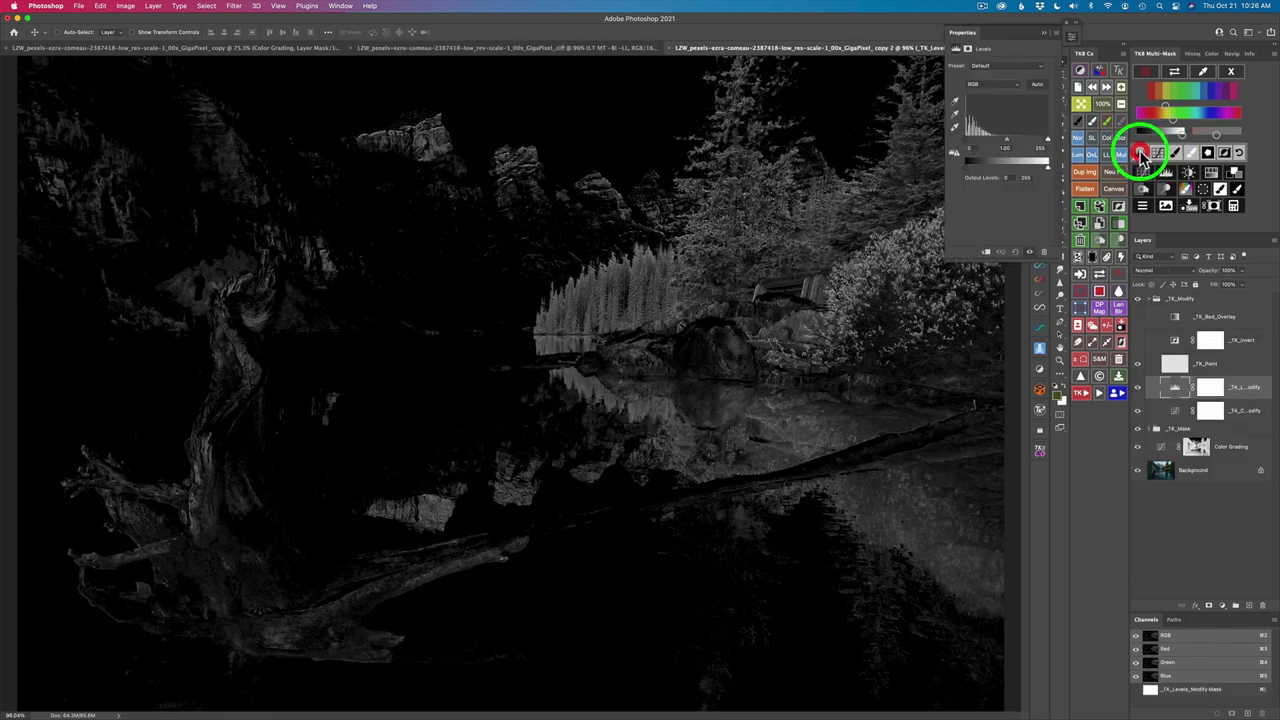
mouse_move(1008, 145)
mouse_down()
mouse_move(996, 142)
mouse_move(1051, 136)
mouse_move(1037, 143)
mouse_up()
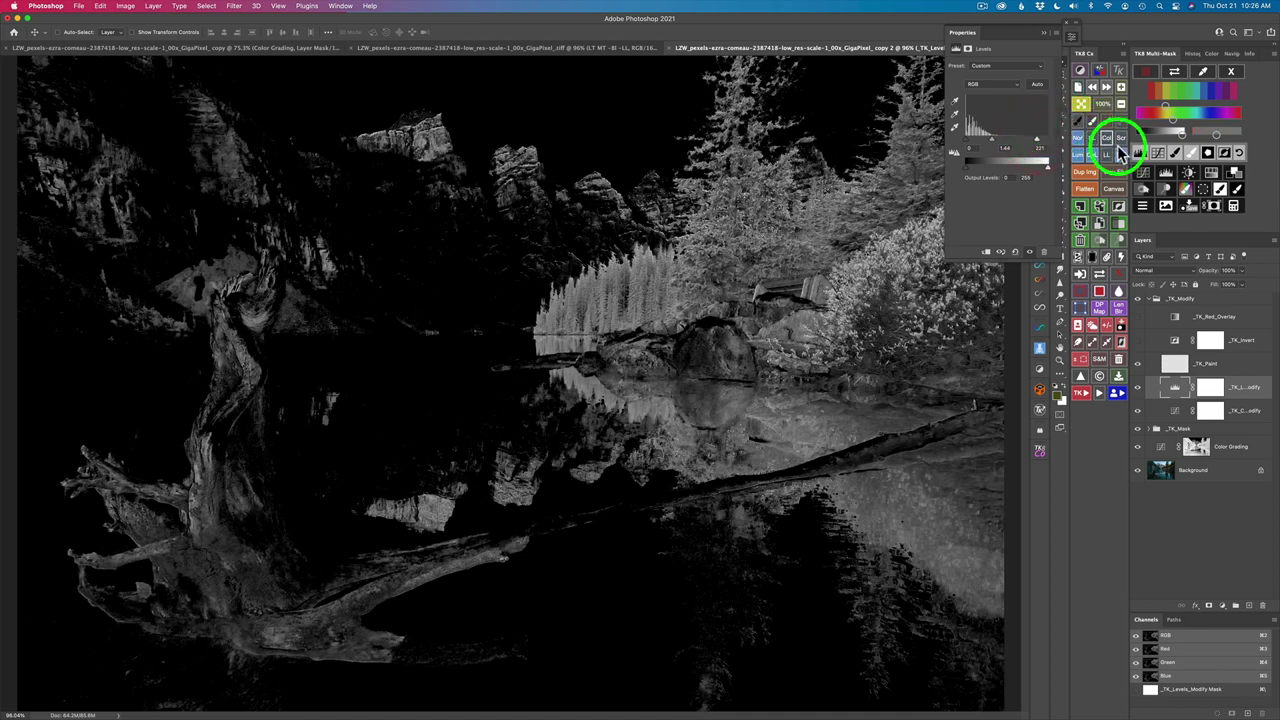
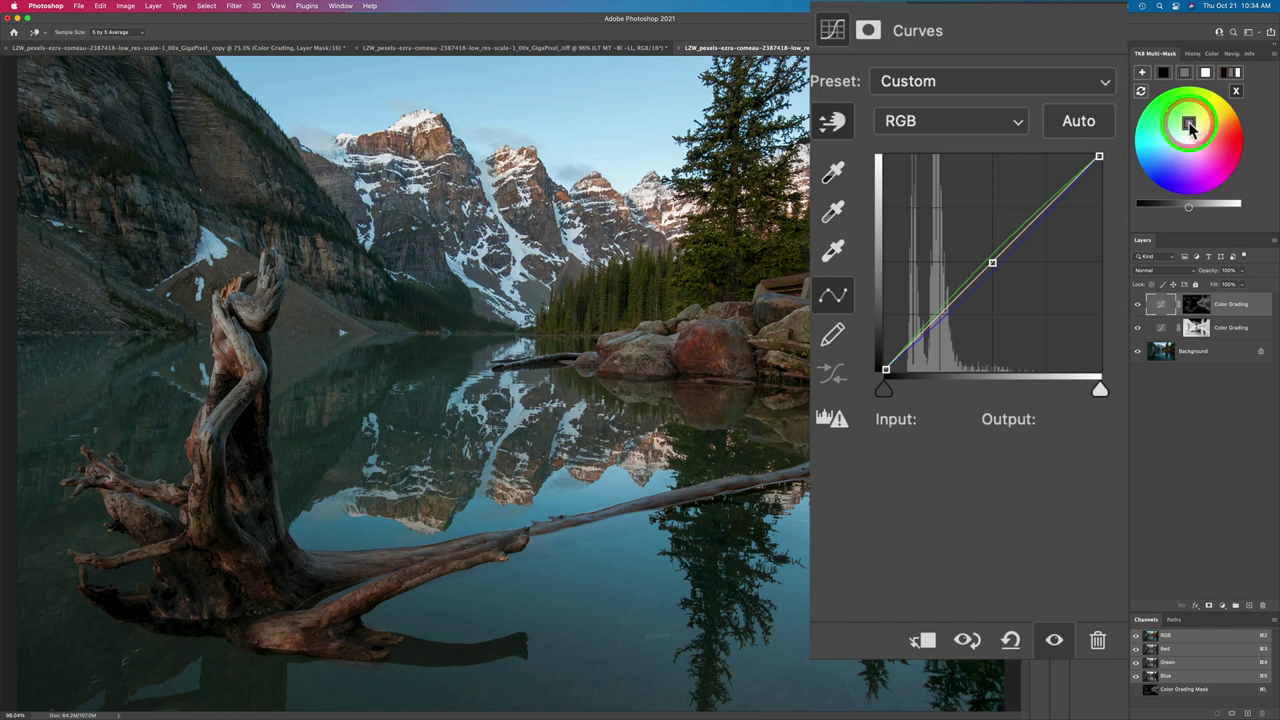
Shift the midtones of the green-masked Color Grading layer further toward yellow-green
drag(1188, 123, 1190, 115)
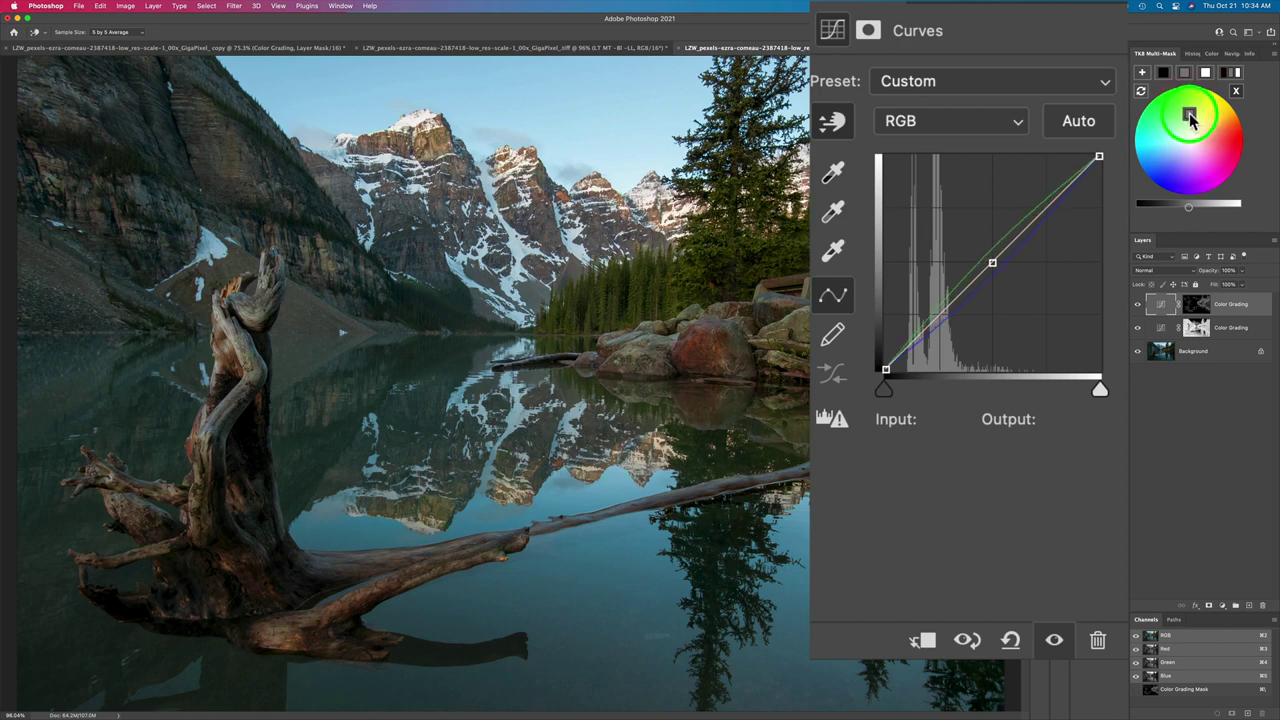
Darken the midtones of the green-masked Color Grading layer slightly and compare the image with and without the layer
click(1190, 116)
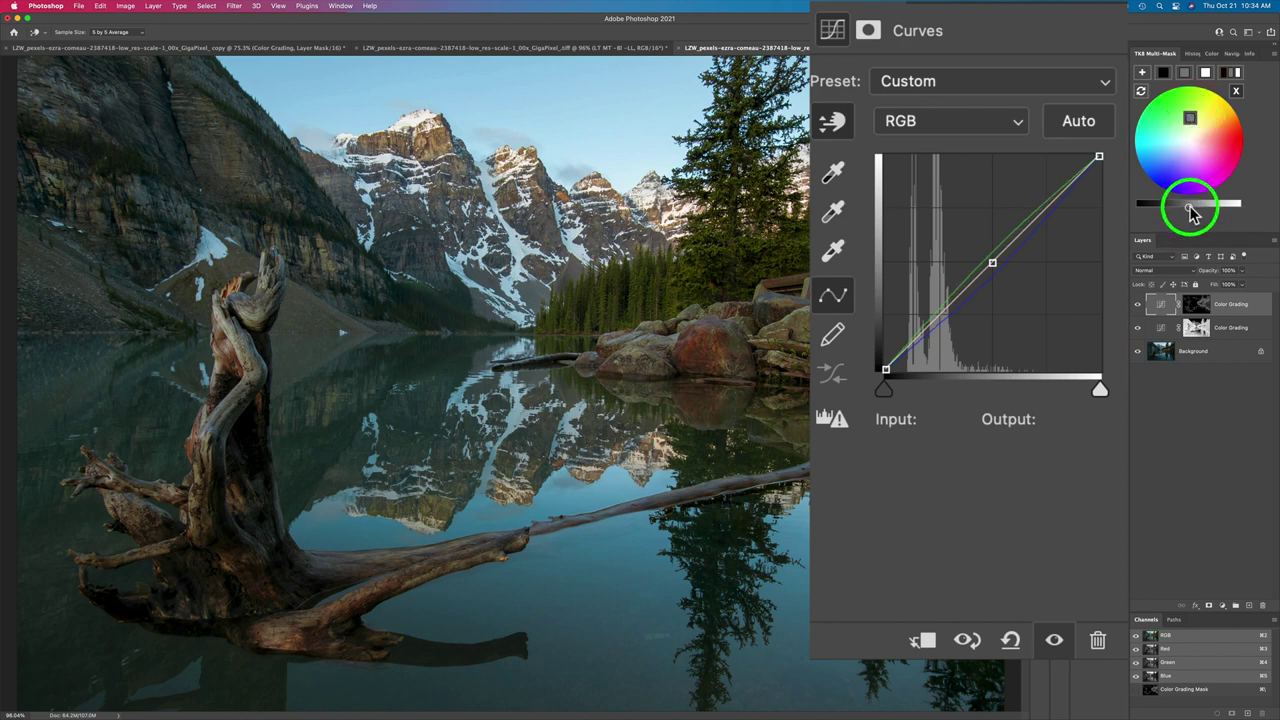
mouse_move(1190, 210)
mouse_down()
mouse_move(1204, 213)
mouse_move(1175, 213)
mouse_move(1186, 214)
mouse_up()
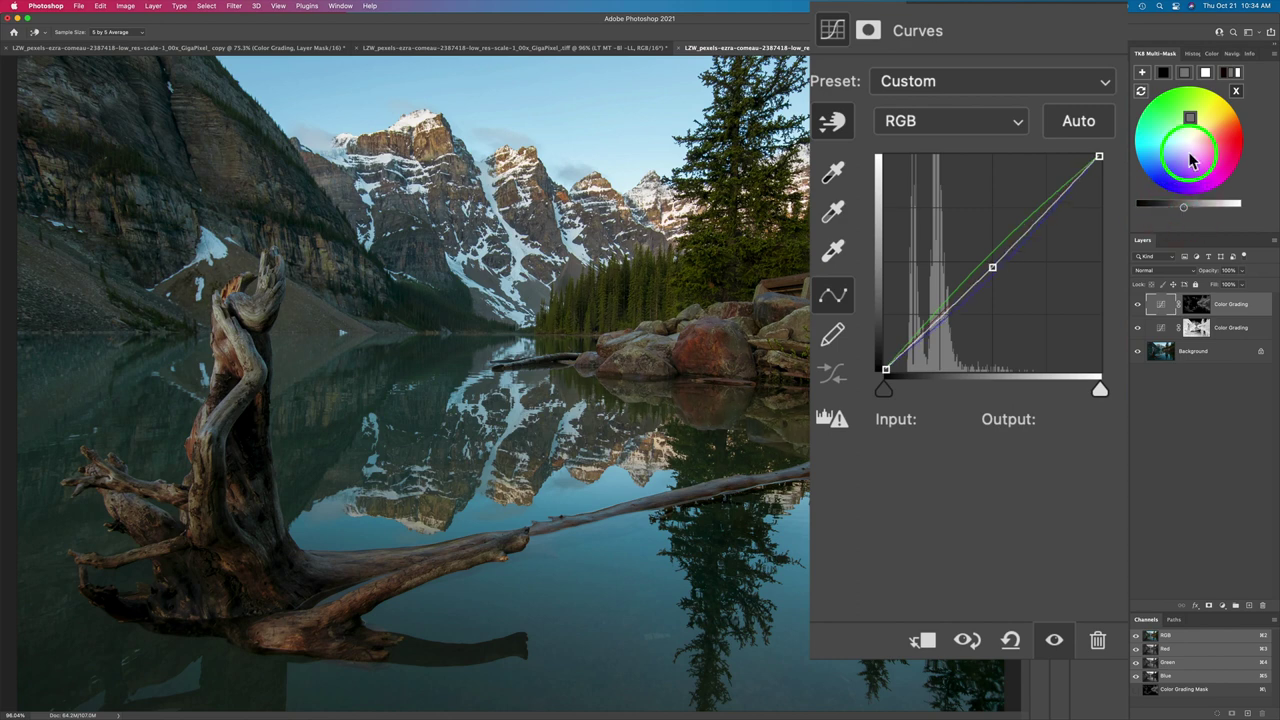
click(1139, 307)
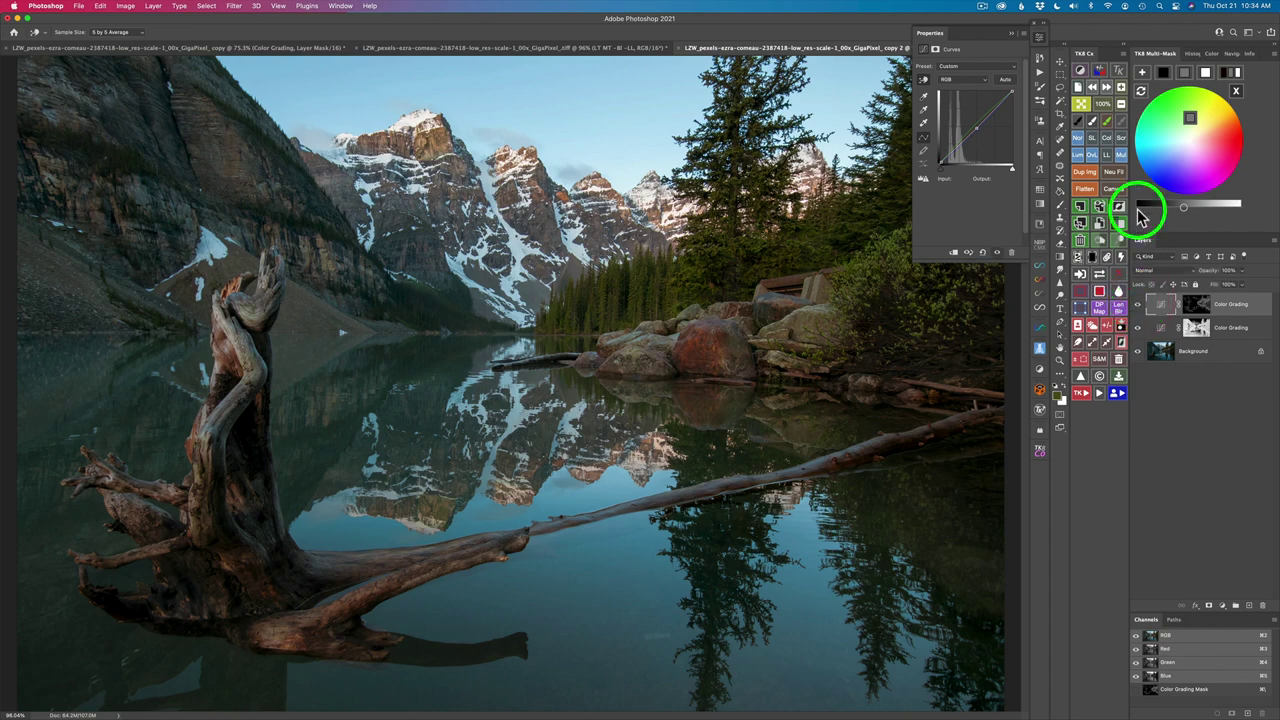
Fine-tune the midtone tint of the green-masked Color Grading layer slightly toward green and compare the image with and without it
click(1195, 118)
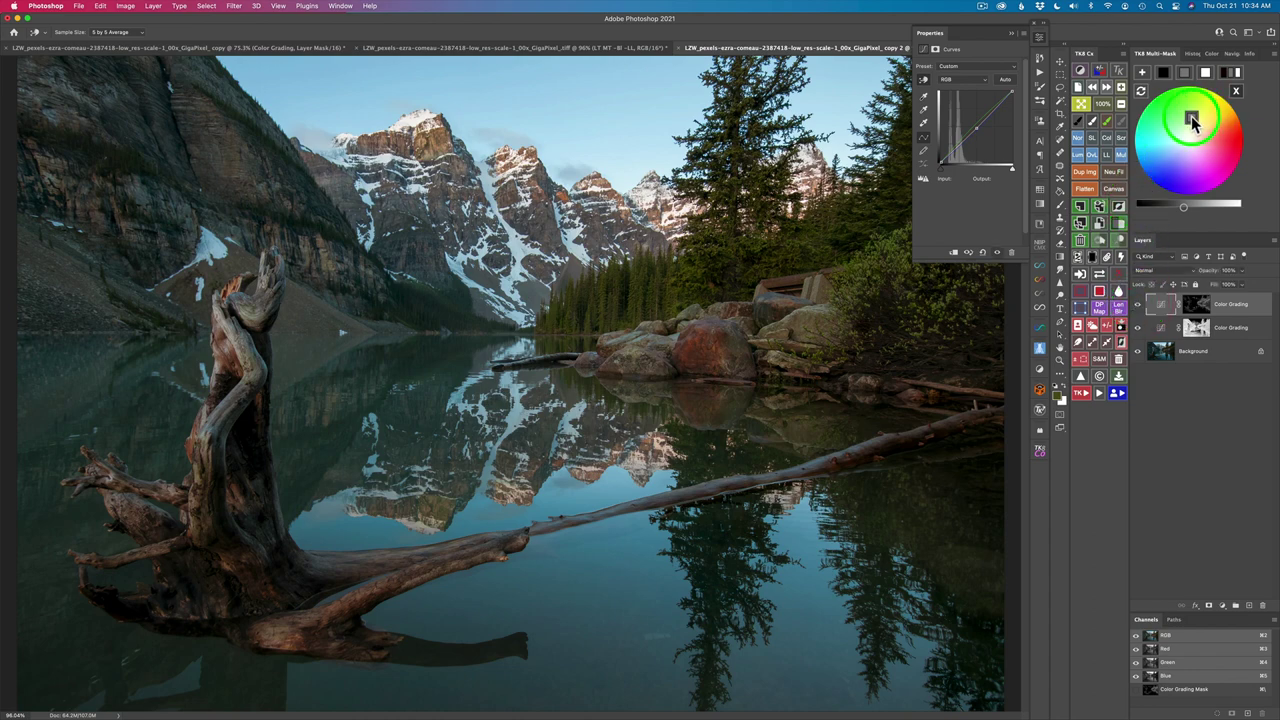
mouse_move(1193, 120)
mouse_down()
mouse_move(1177, 111)
mouse_move(1189, 120)
mouse_up()
click(1184, 117)
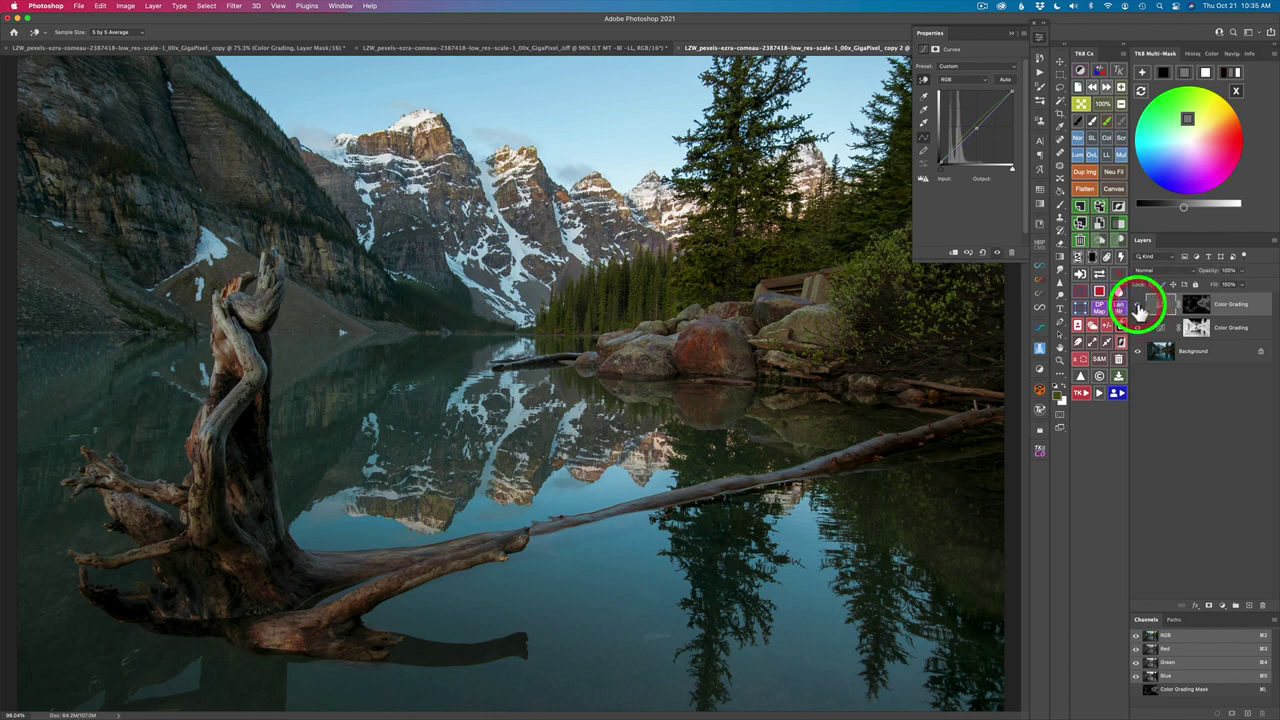
drag(1140, 312, 1120, 150)
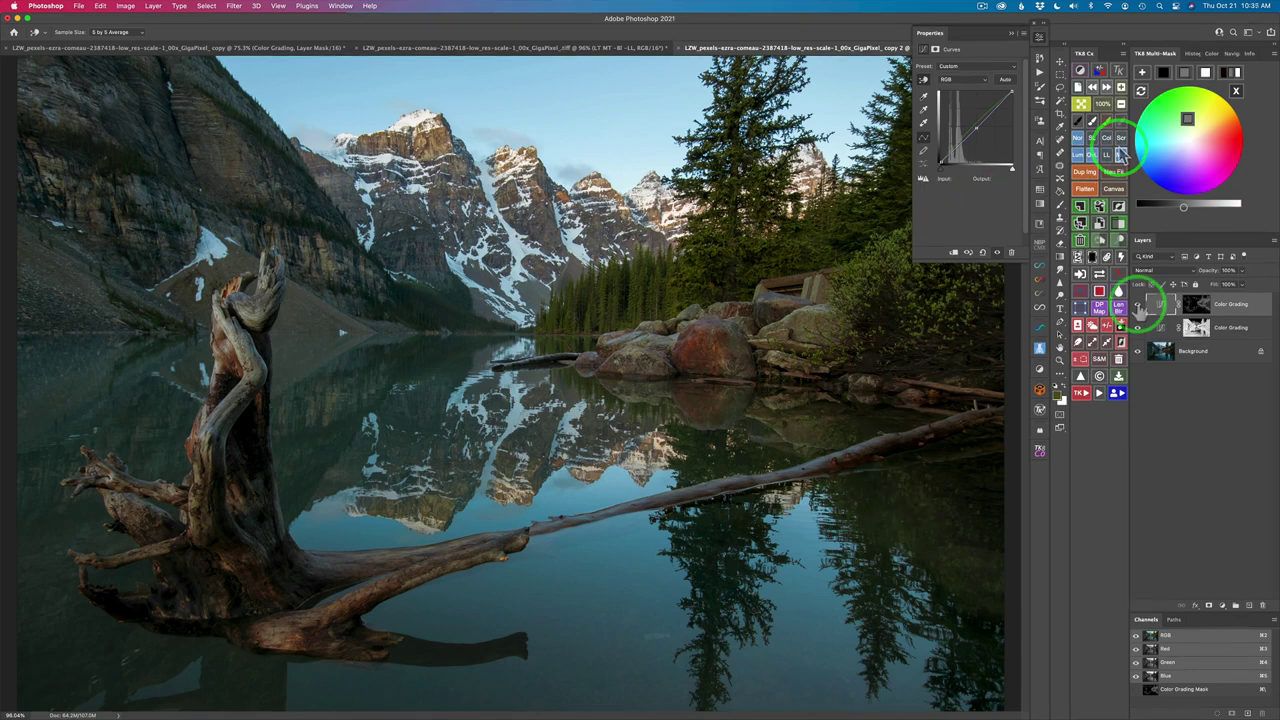
drag(1143, 300, 1111, 294)
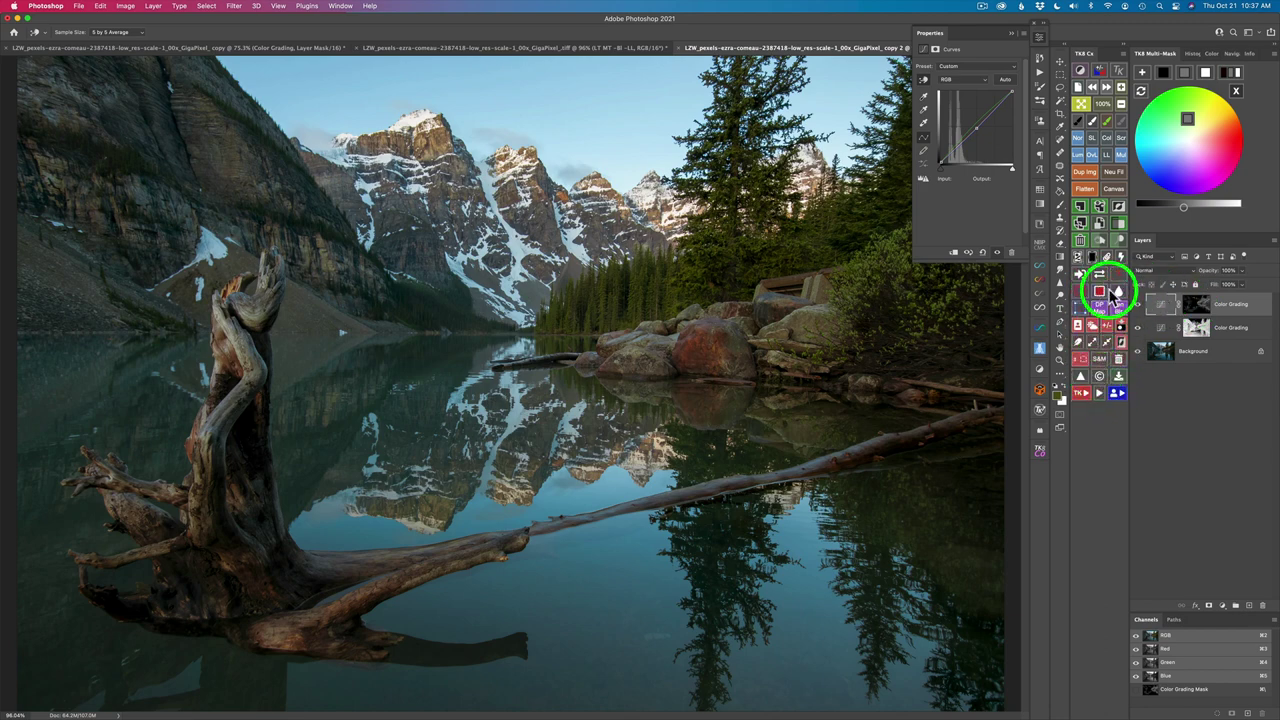
View the green layer's mask in black and white to check the affected areas, and return to the image
drag(1111, 293, 1101, 278)
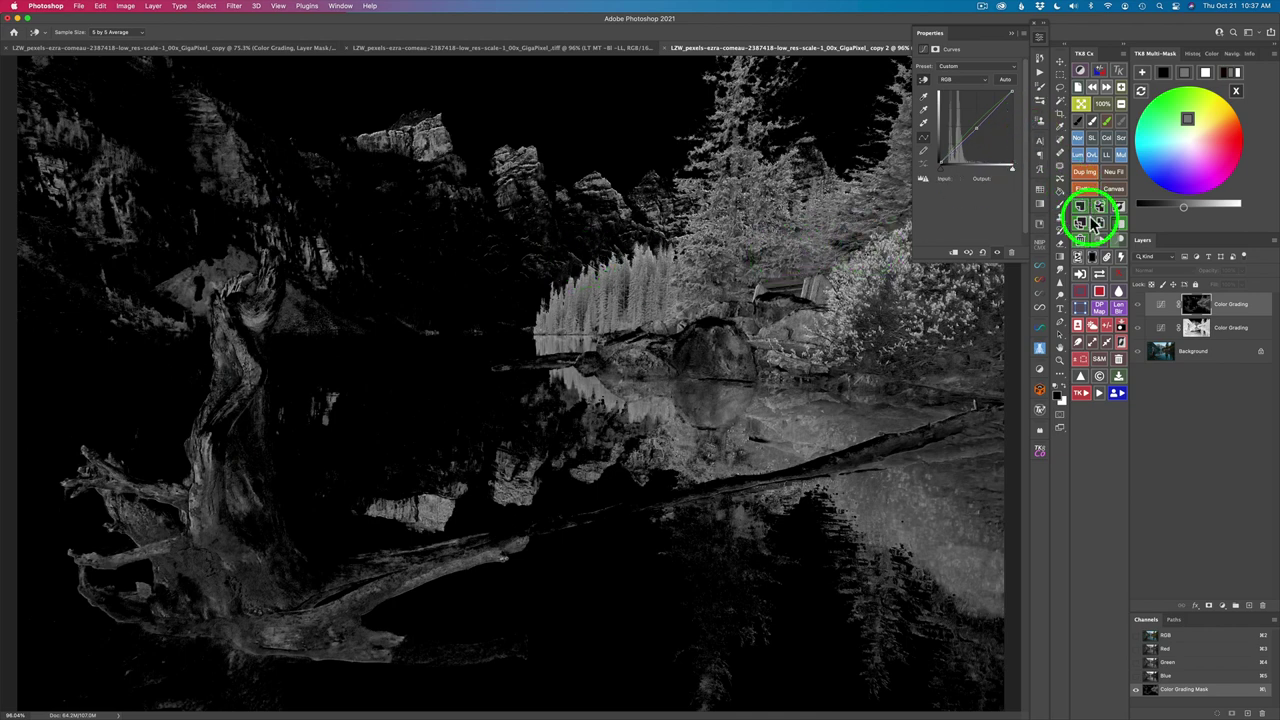
click(1100, 275)
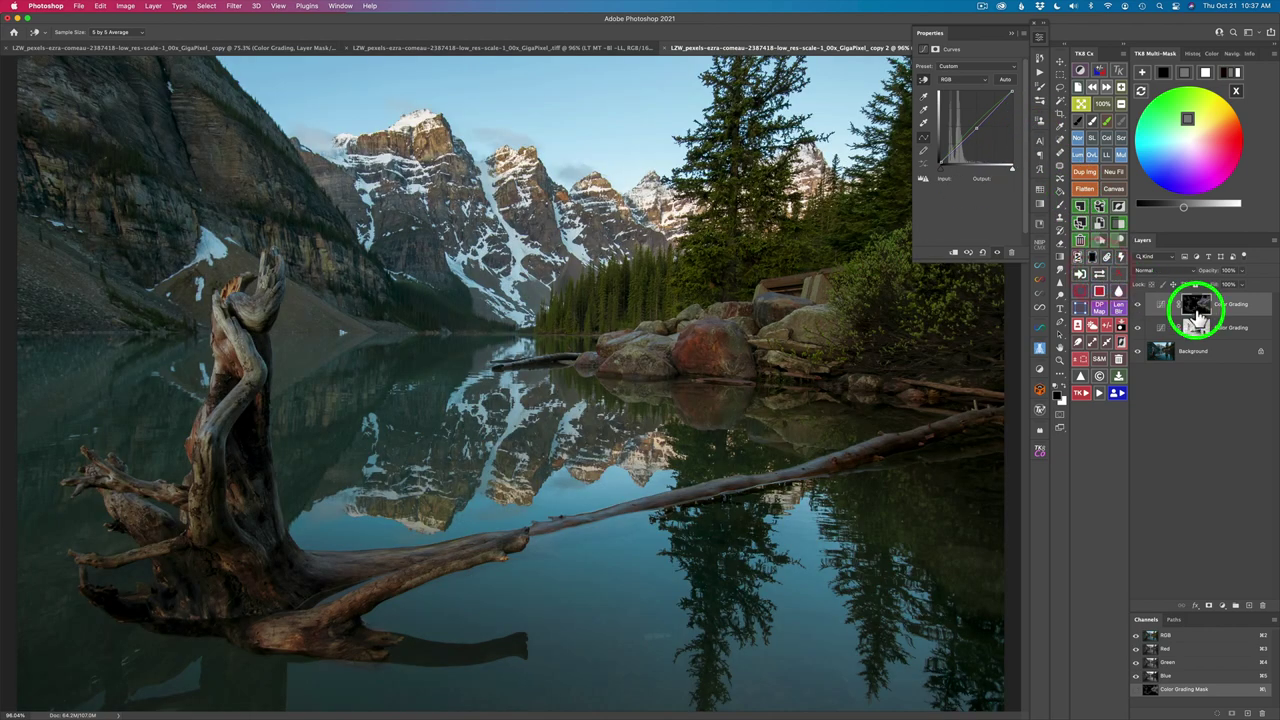
drag(1213, 312, 1118, 228)
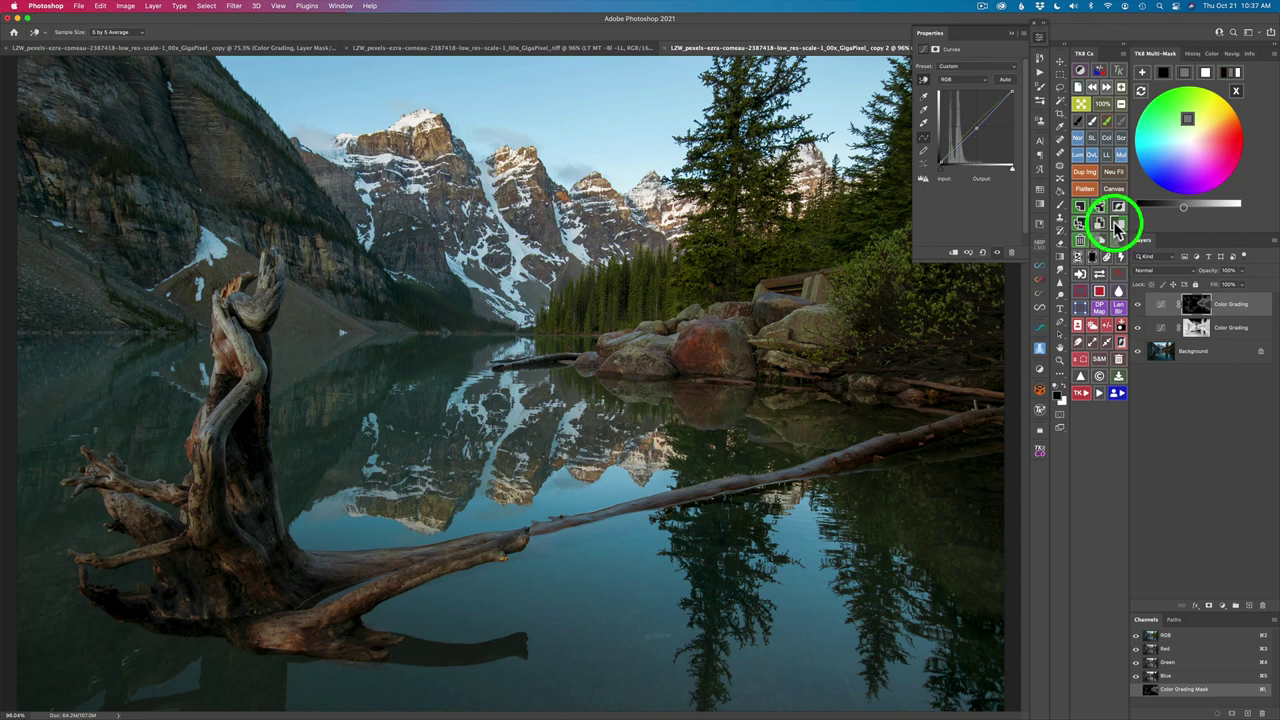
Place the green-masked Color Grading layer in a group with a black layer mask
click(1118, 226)
click(1183, 312)
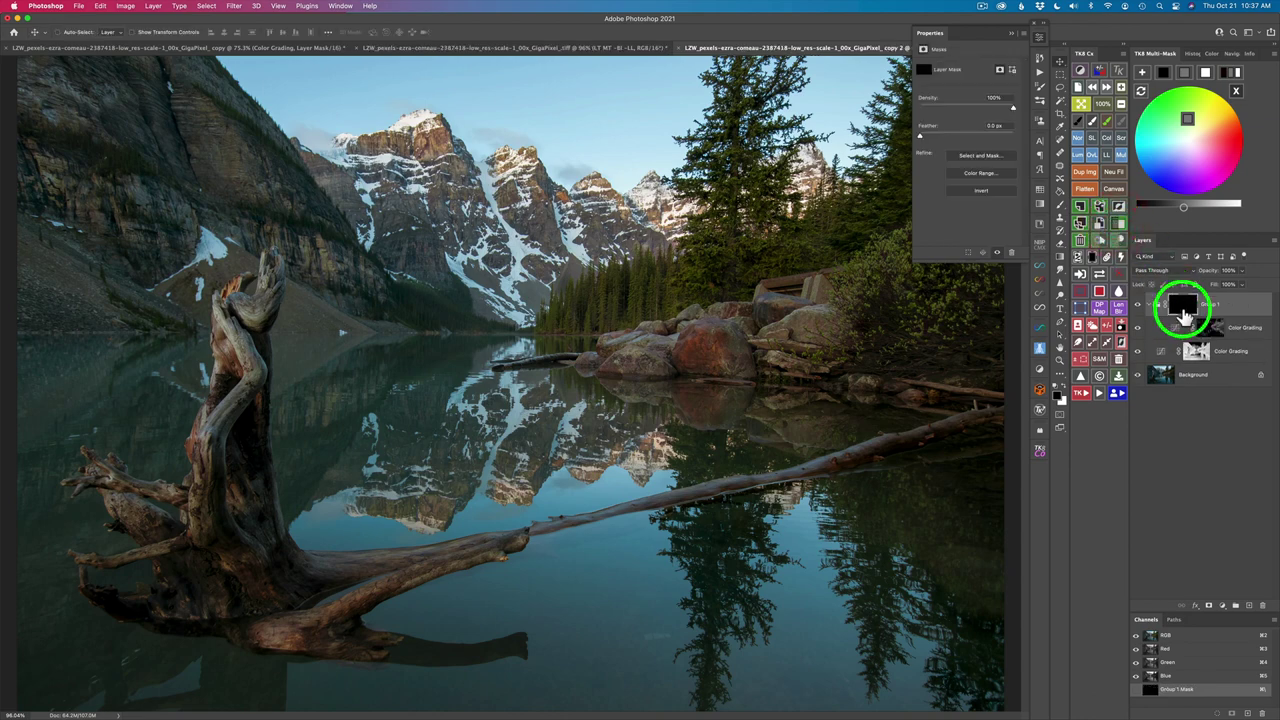
drag(1183, 313, 1088, 198)
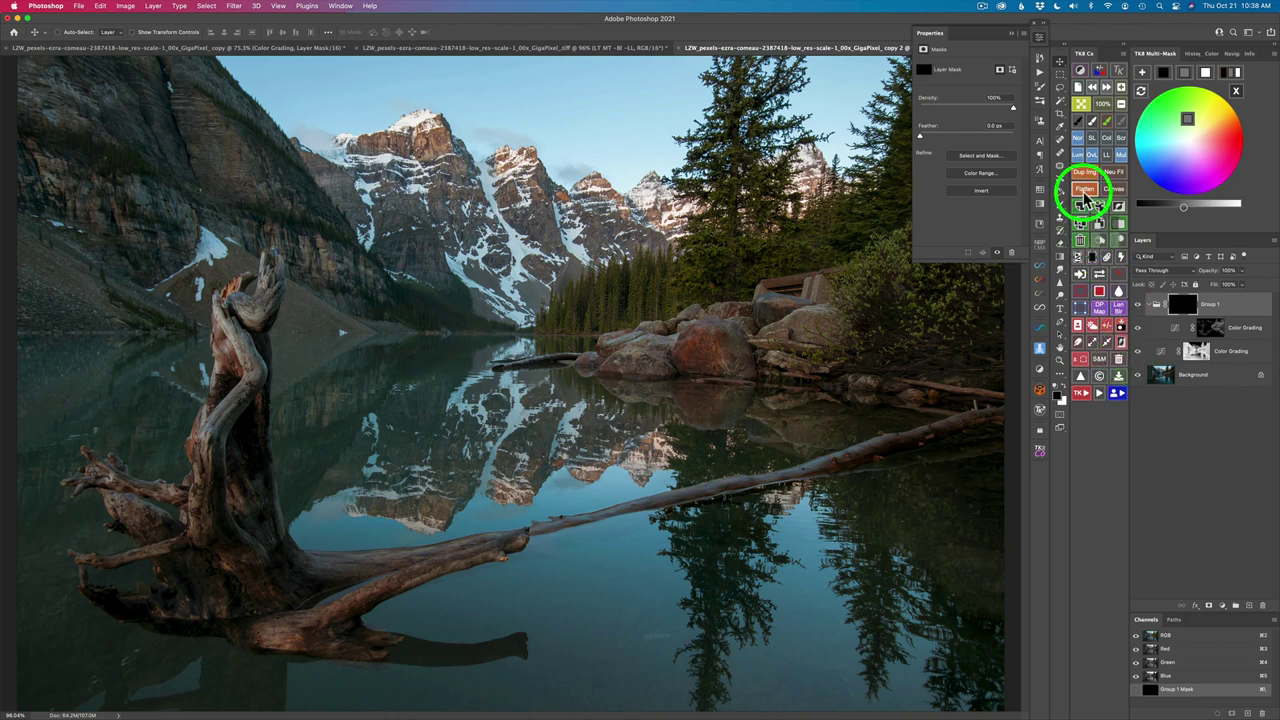
Paint white on the group's black mask over the trees, bush and shoreline, and compare the image with and without the group
click(1093, 121)
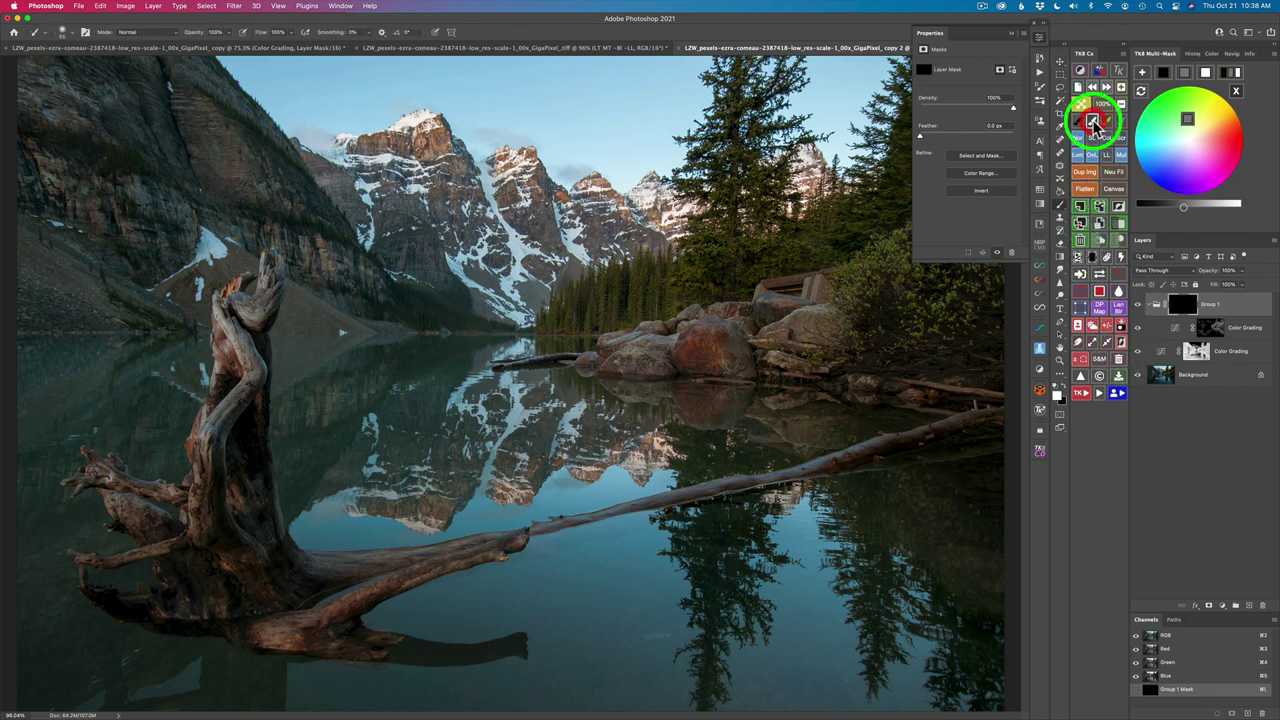
click(1040, 38)
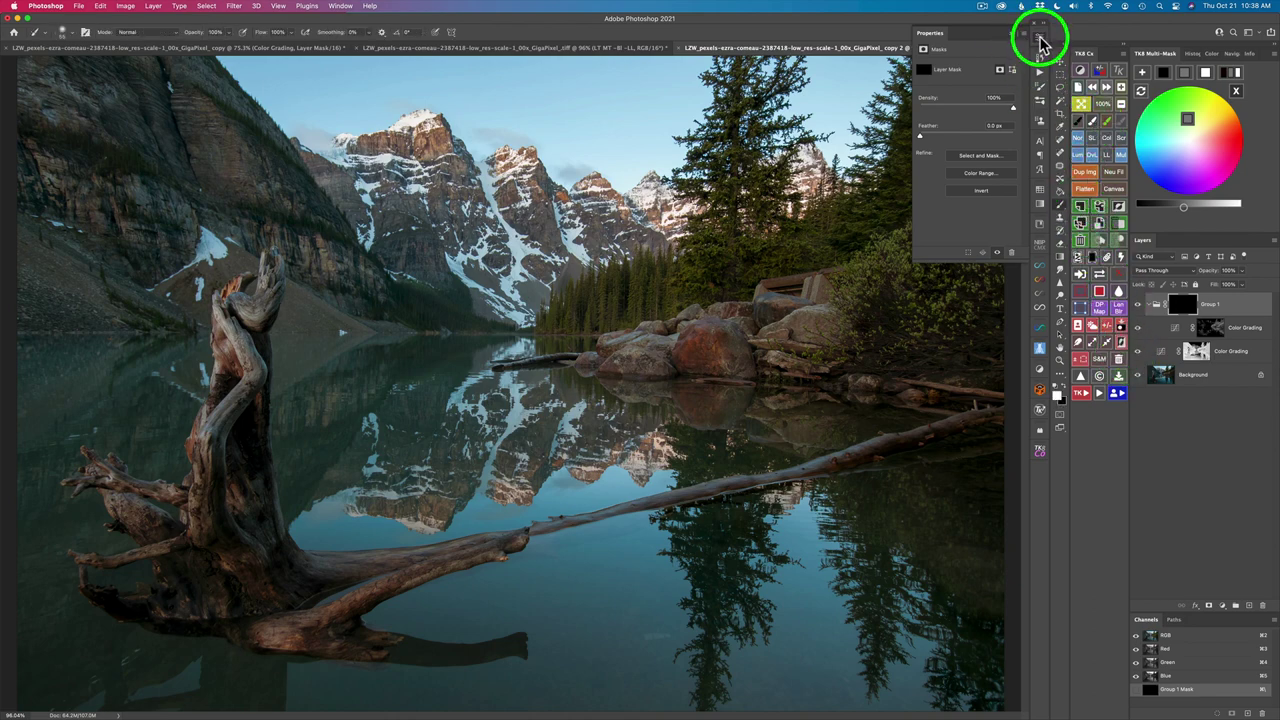
click(1040, 40)
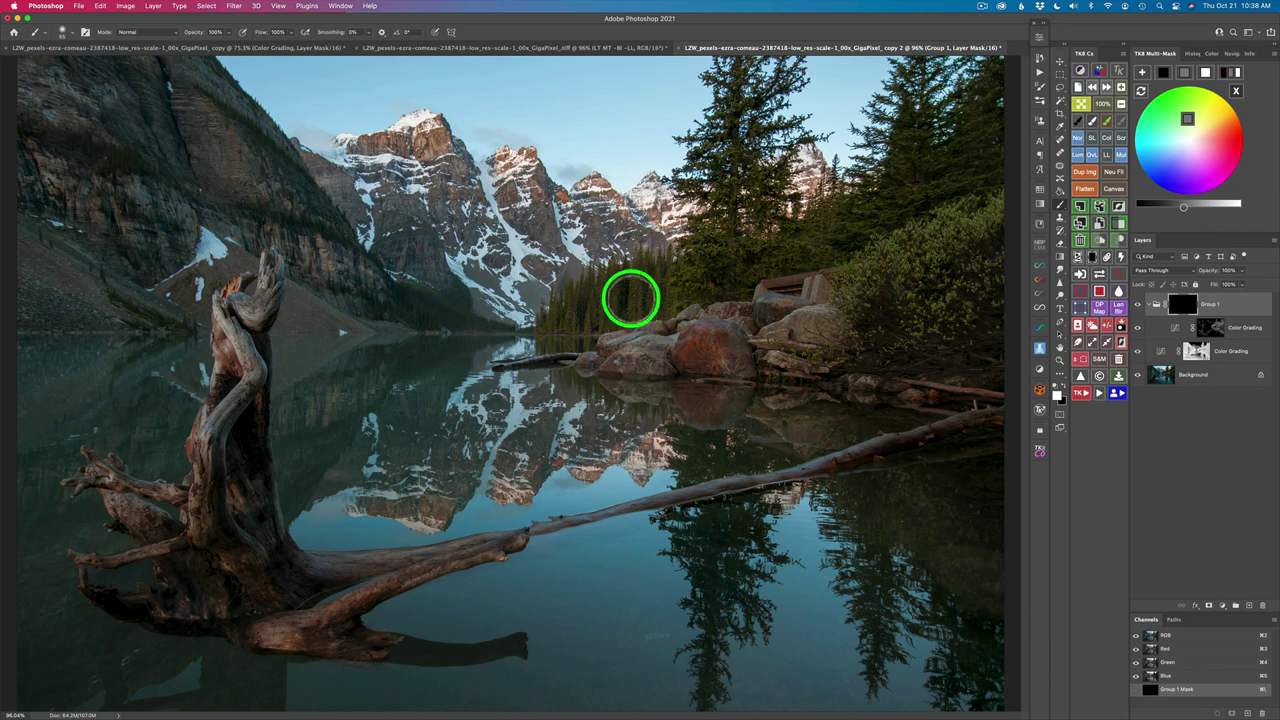
drag(644, 299, 667, 299)
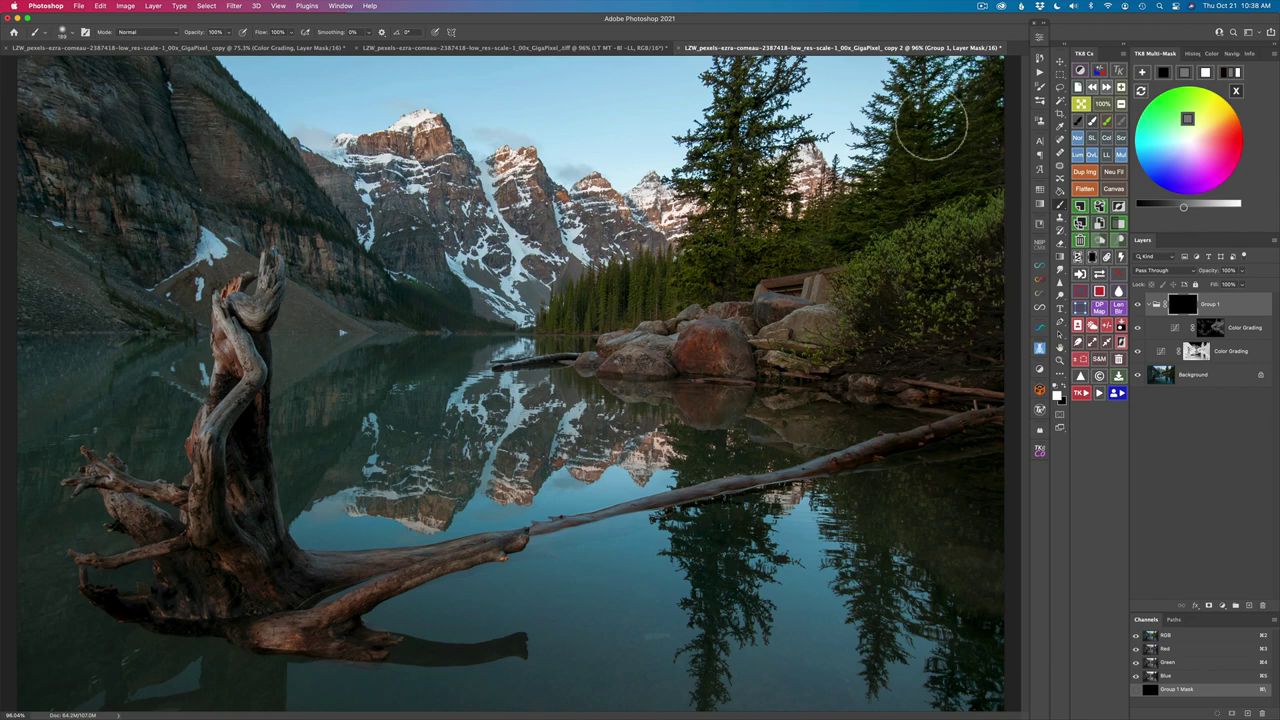
mouse_move(797, 249)
mouse_down()
mouse_move(716, 213)
mouse_move(654, 289)
mouse_move(564, 323)
mouse_move(570, 312)
mouse_move(751, 319)
mouse_up()
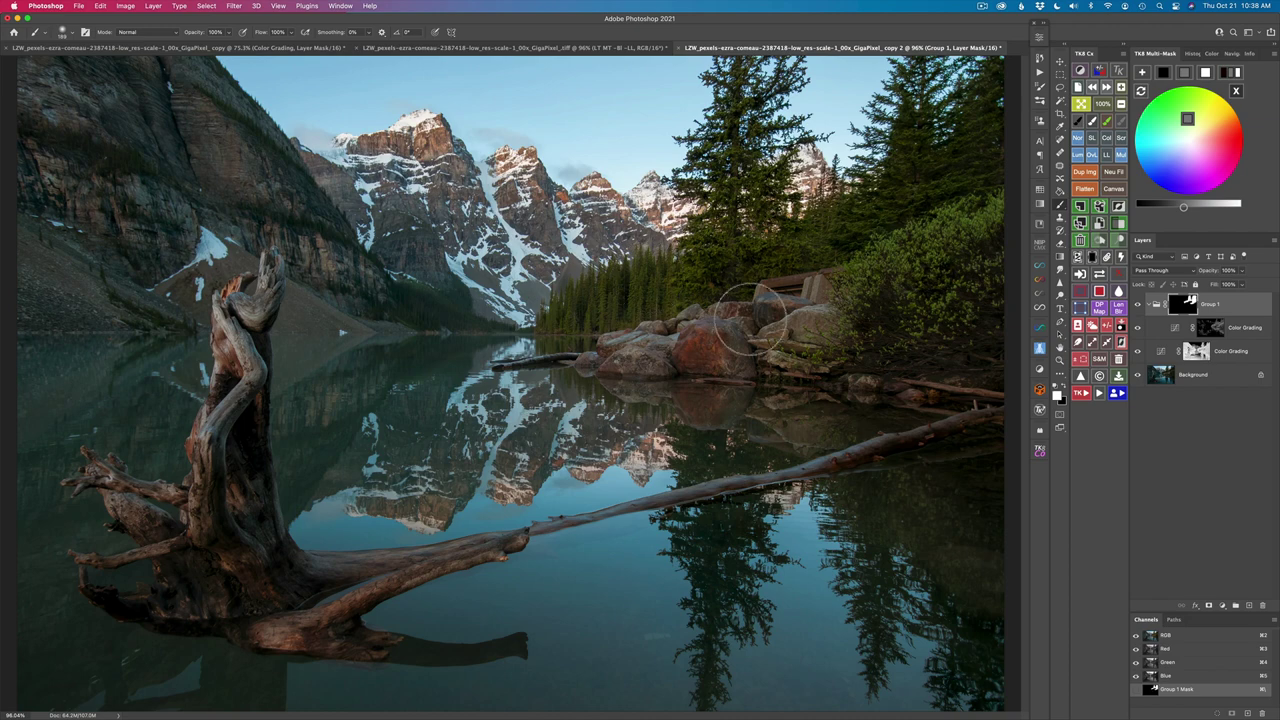
click(1138, 304)
click(1138, 306)
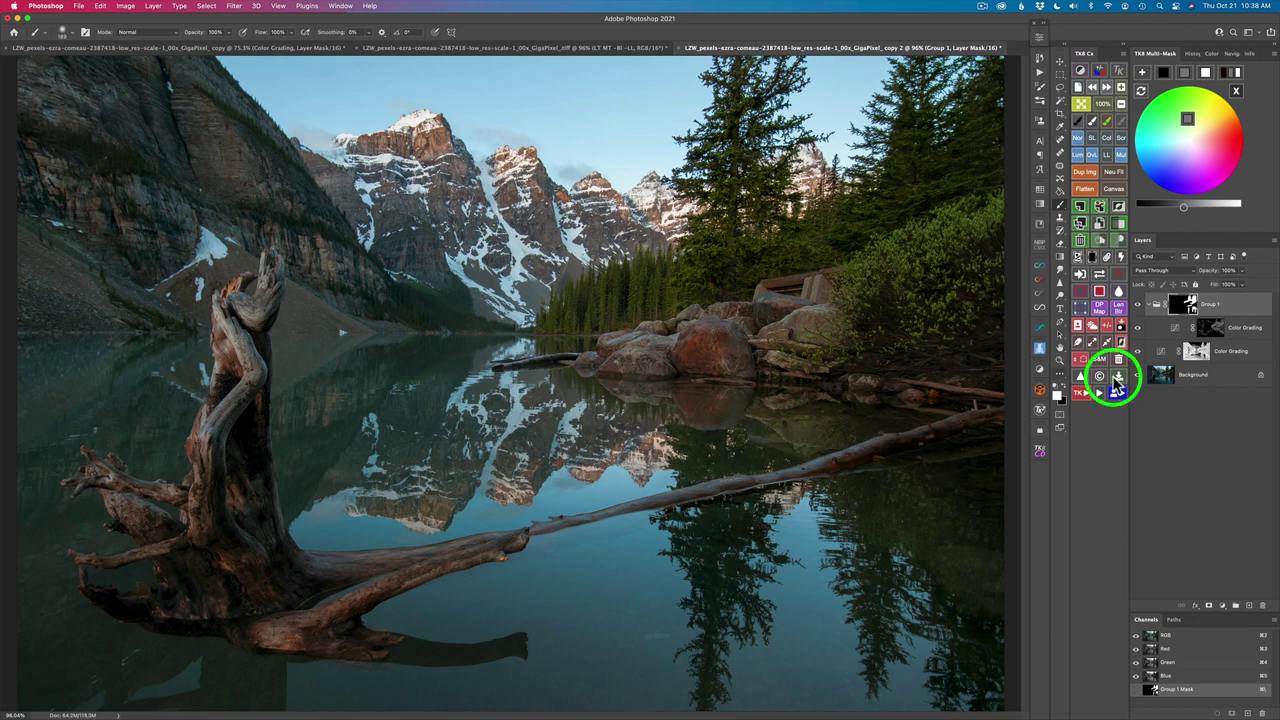
click(1137, 305)
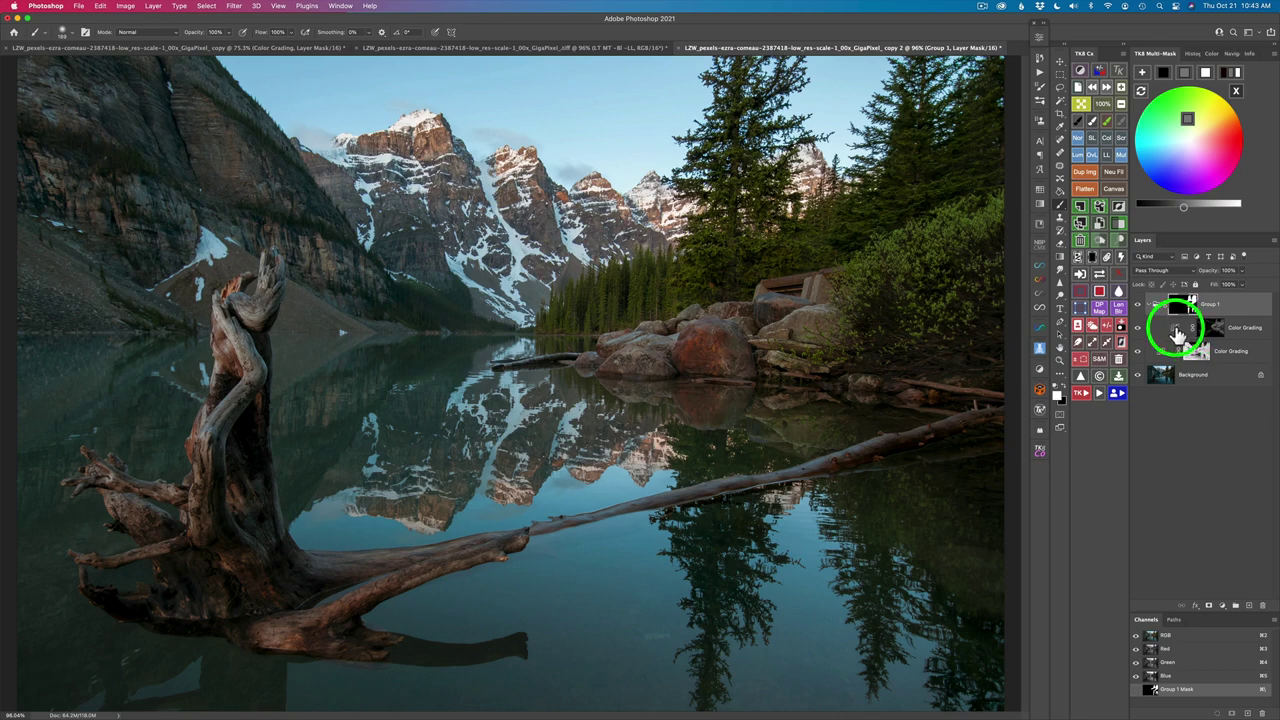
Brighten the midtones of the Color Grading layer inside the group slightly, close its properties and compare before and after
double_click(1176, 329)
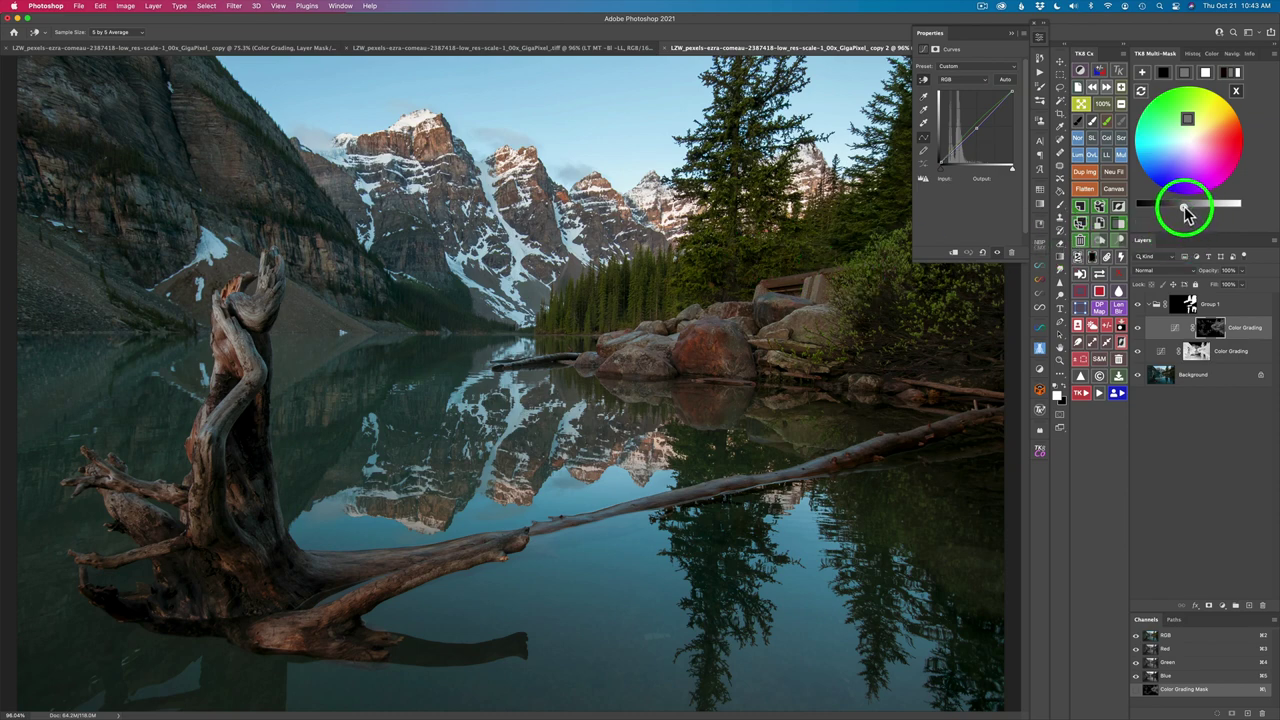
drag(1184, 208, 1193, 208)
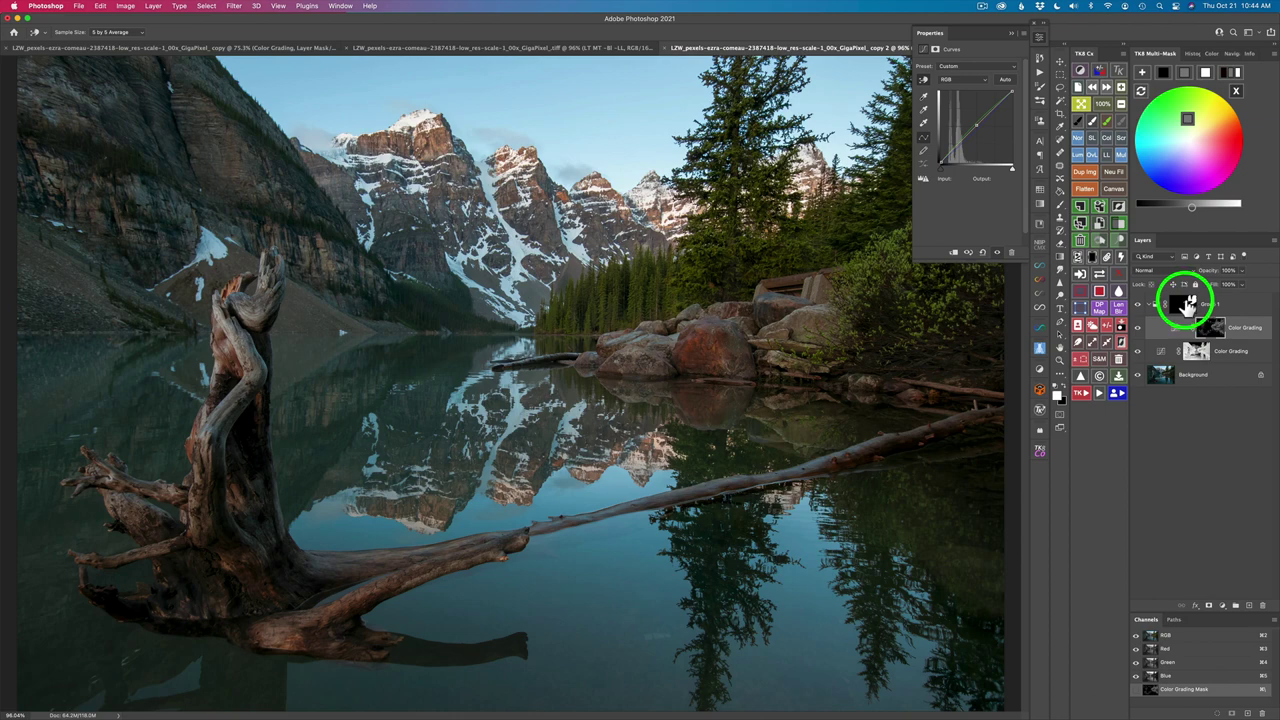
click(1040, 40)
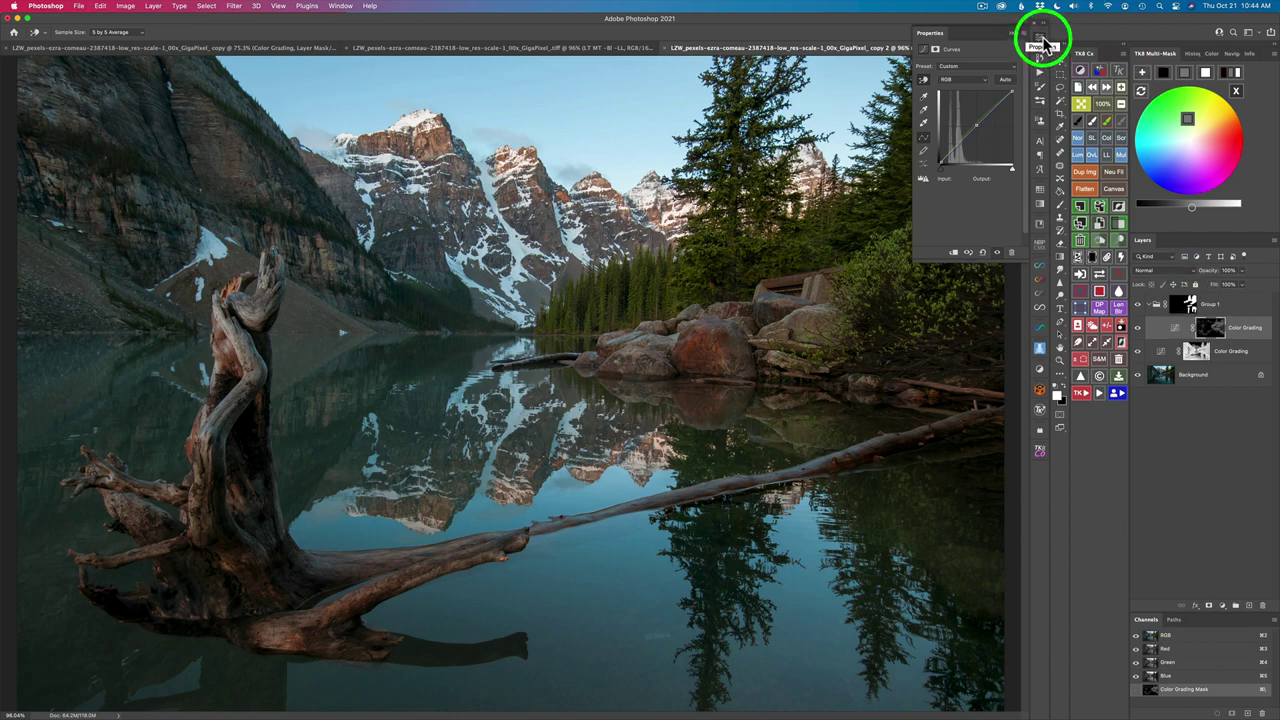
click(1140, 312)
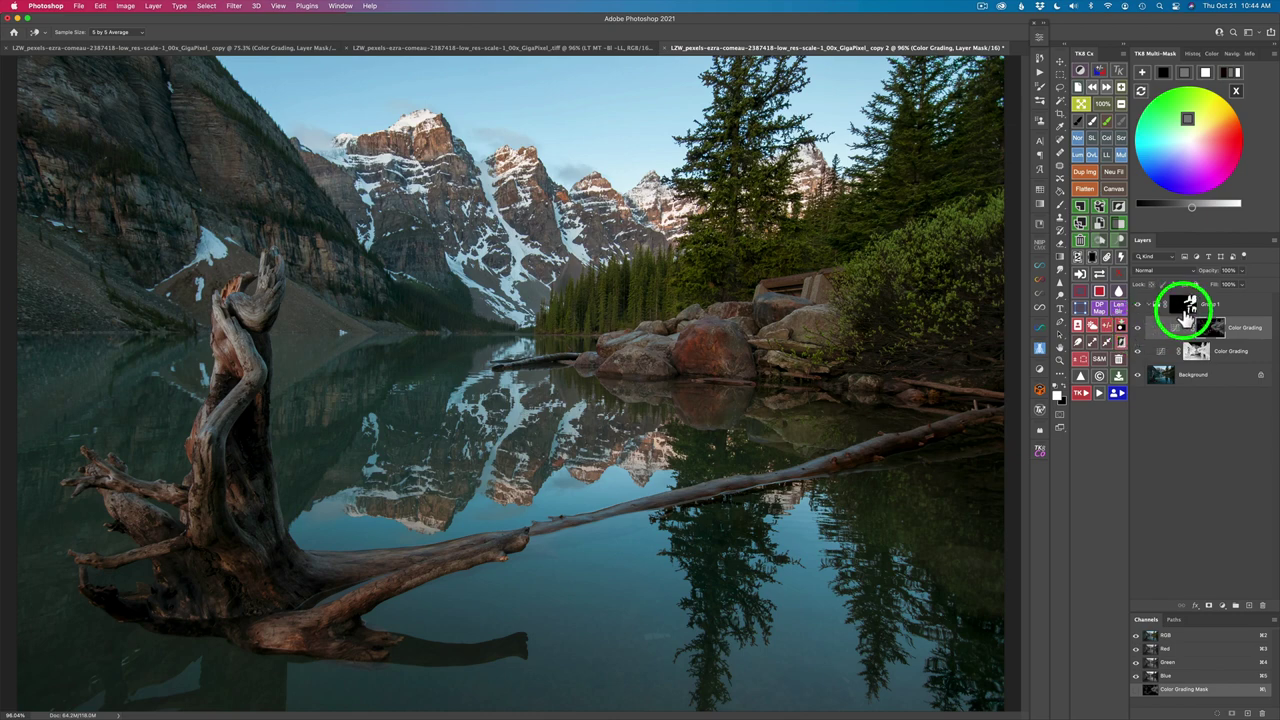
Reopen the grouped Color Grading layer's settings and examine its curve and color wheel position
drag(1225, 271, 1157, 311)
click(1172, 305)
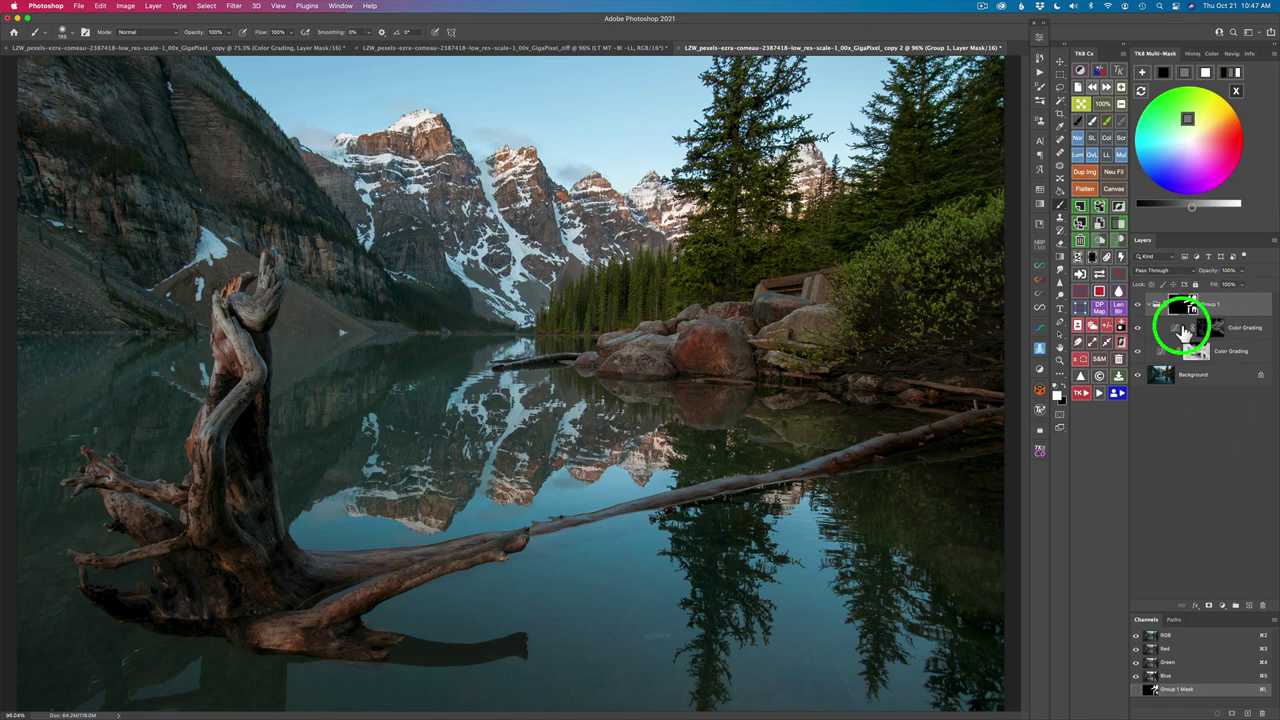
drag(1178, 333, 1172, 334)
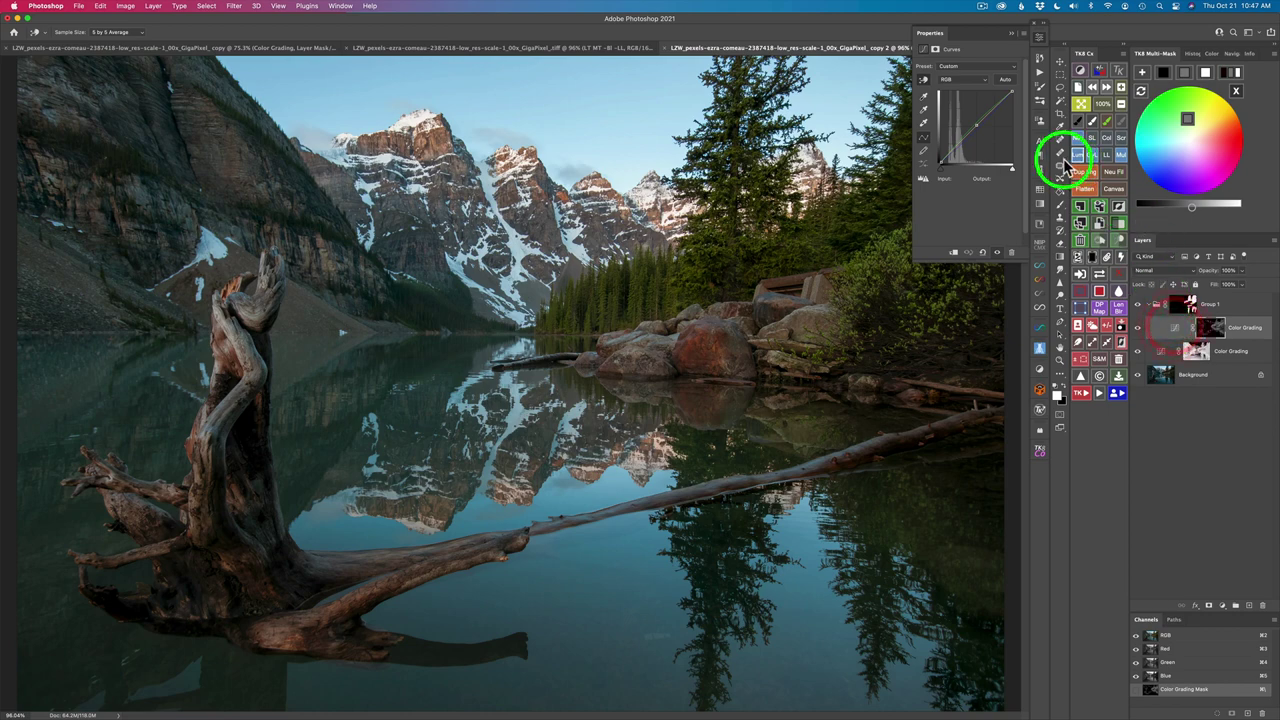
drag(980, 121, 977, 125)
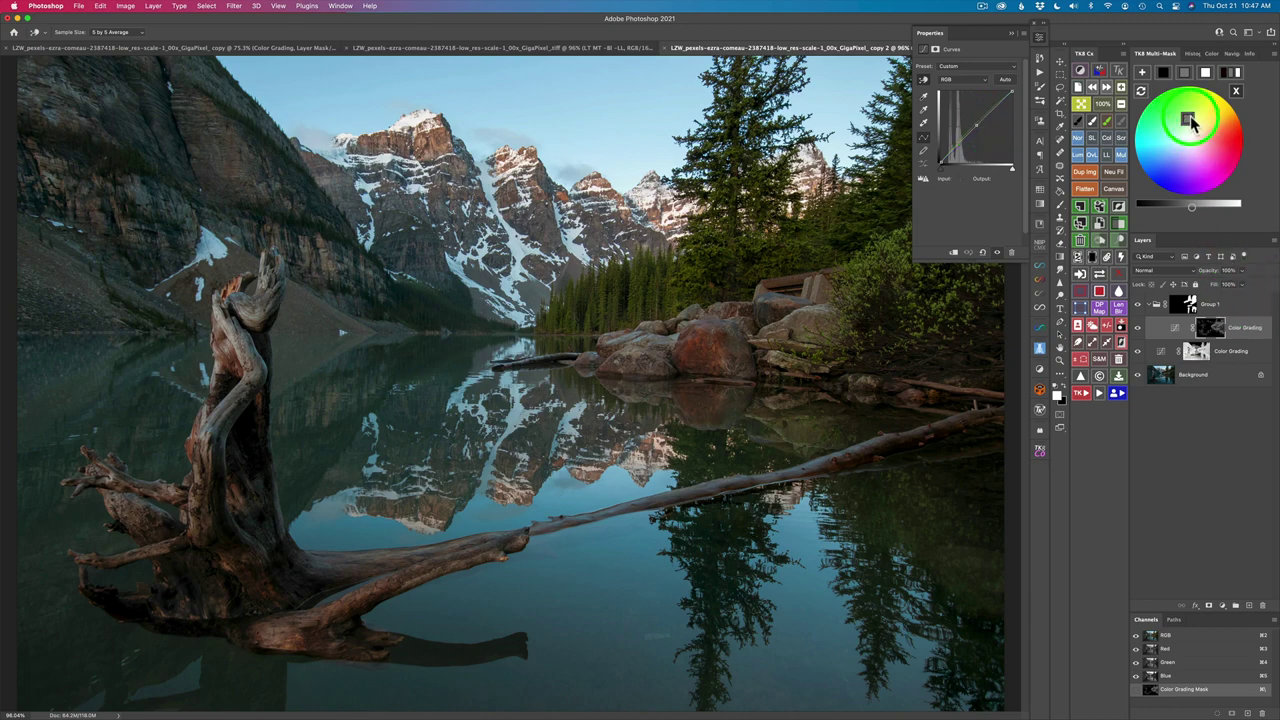
click(1193, 330)
drag(1193, 330, 1250, 335)
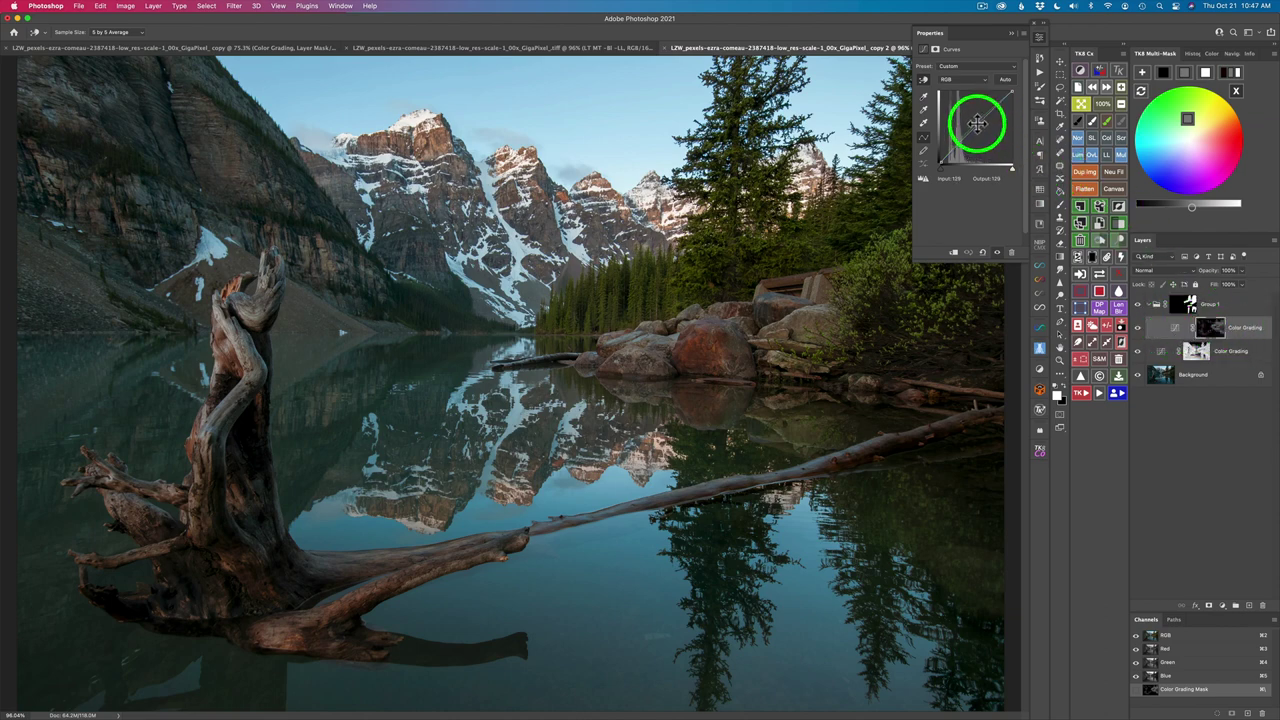
drag(975, 123, 974, 120)
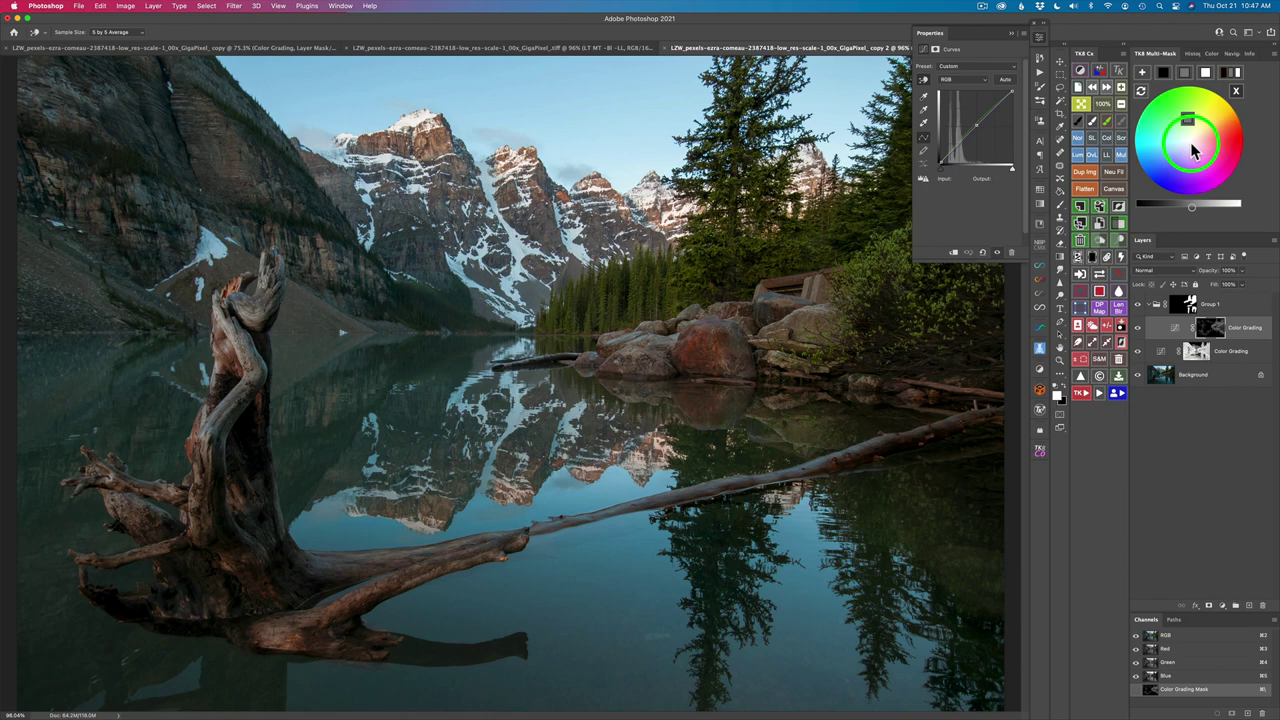
Select the masked group and collapse and expand it to review its nested Color Grading layer
click(1181, 462)
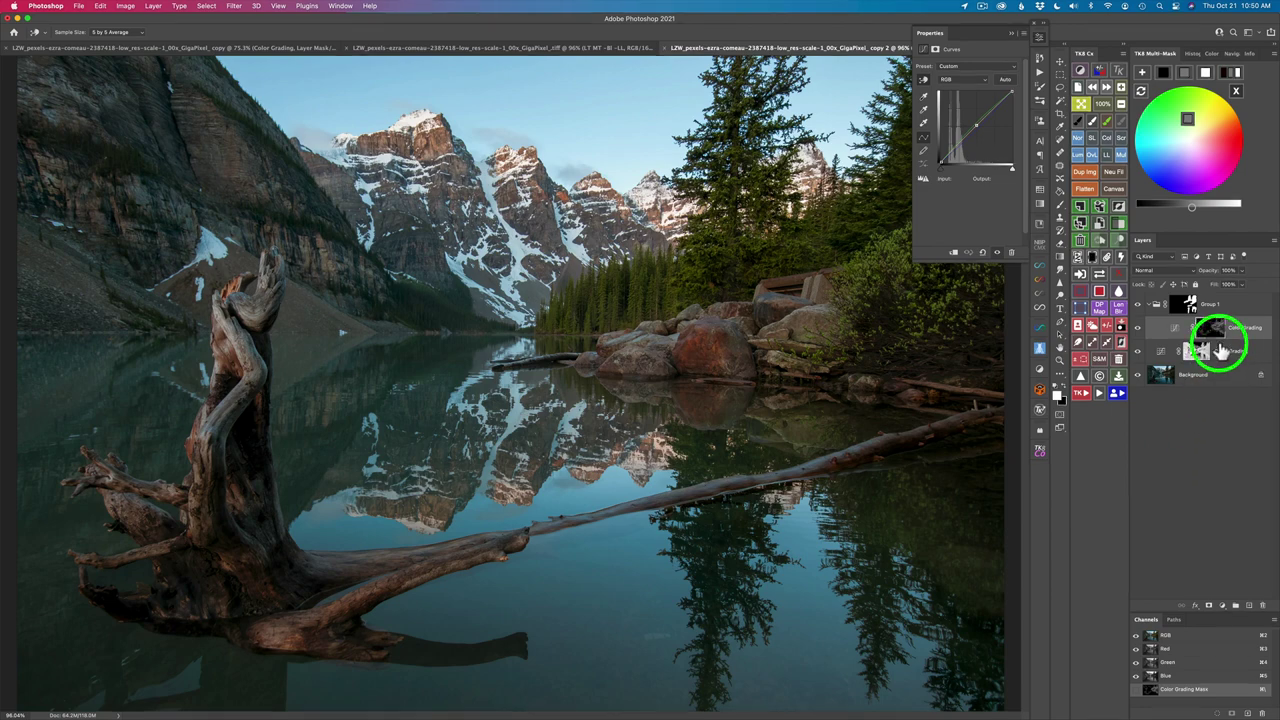
mouse_move(1215, 333)
mouse_down()
mouse_move(1214, 295)
mouse_move(1177, 320)
mouse_move(1225, 297)
mouse_move(1207, 312)
mouse_move(1219, 313)
mouse_up()
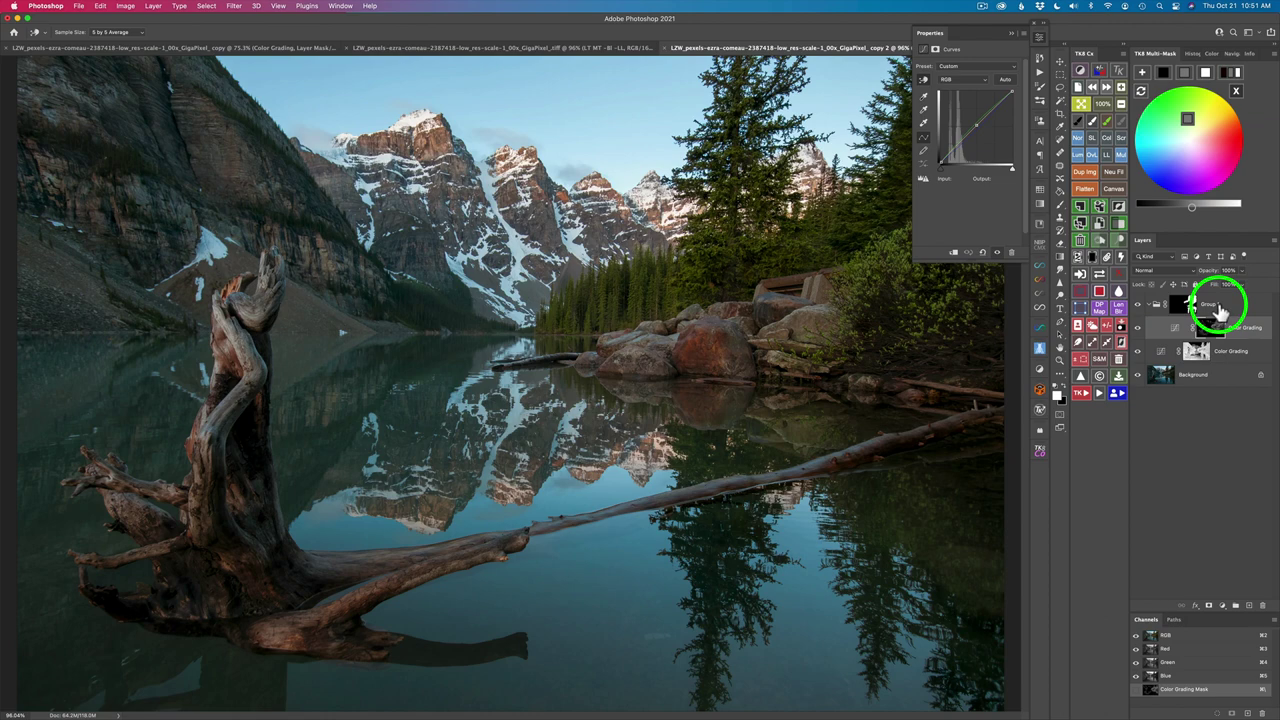
click(1219, 309)
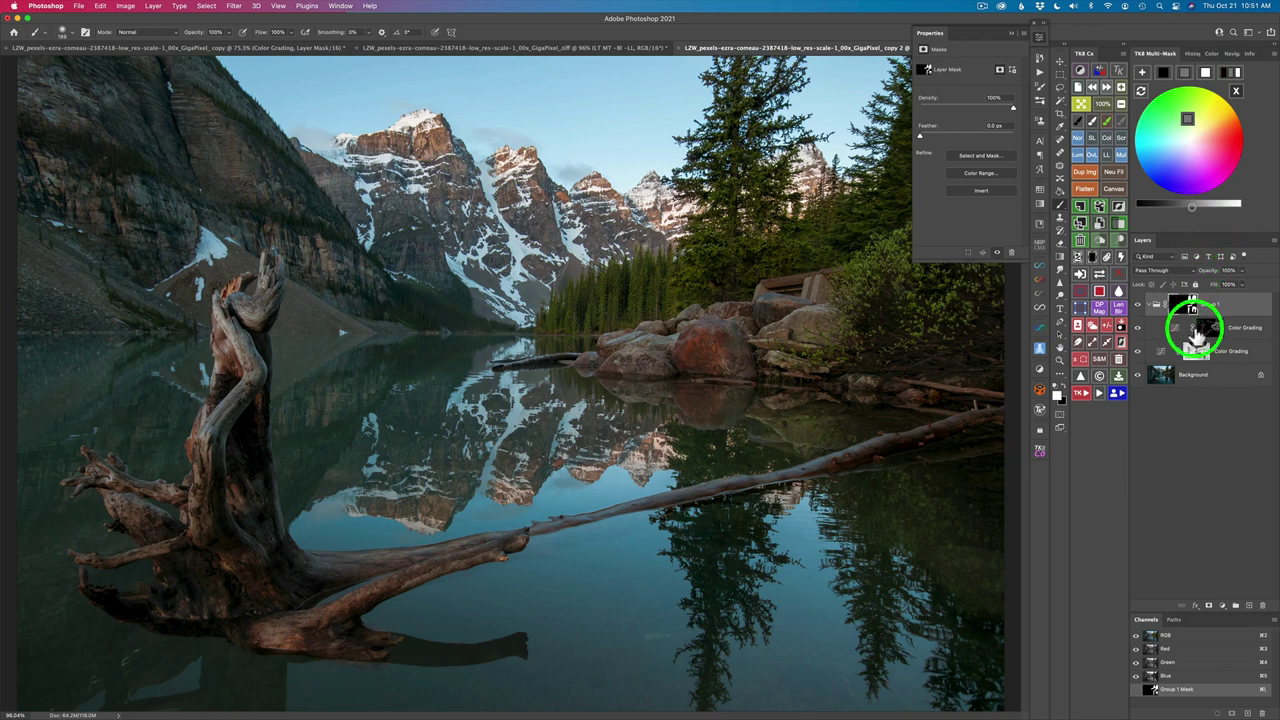
click(1150, 306)
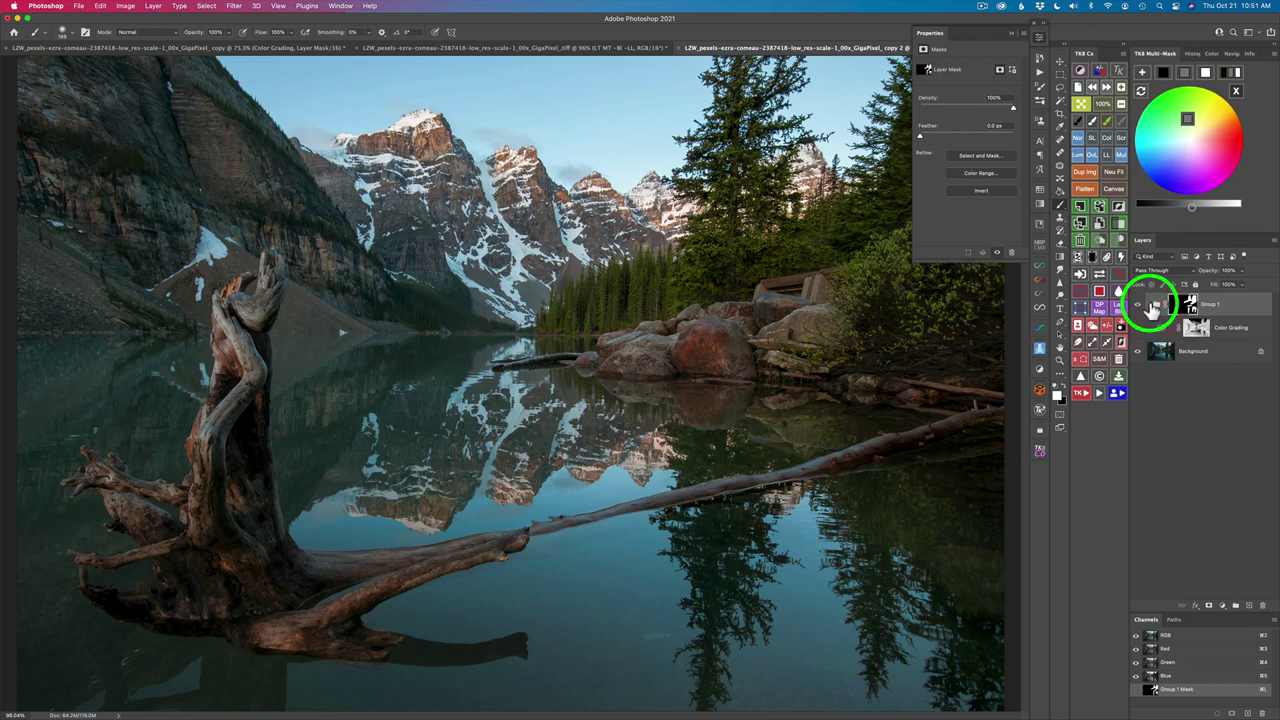
click(1153, 306)
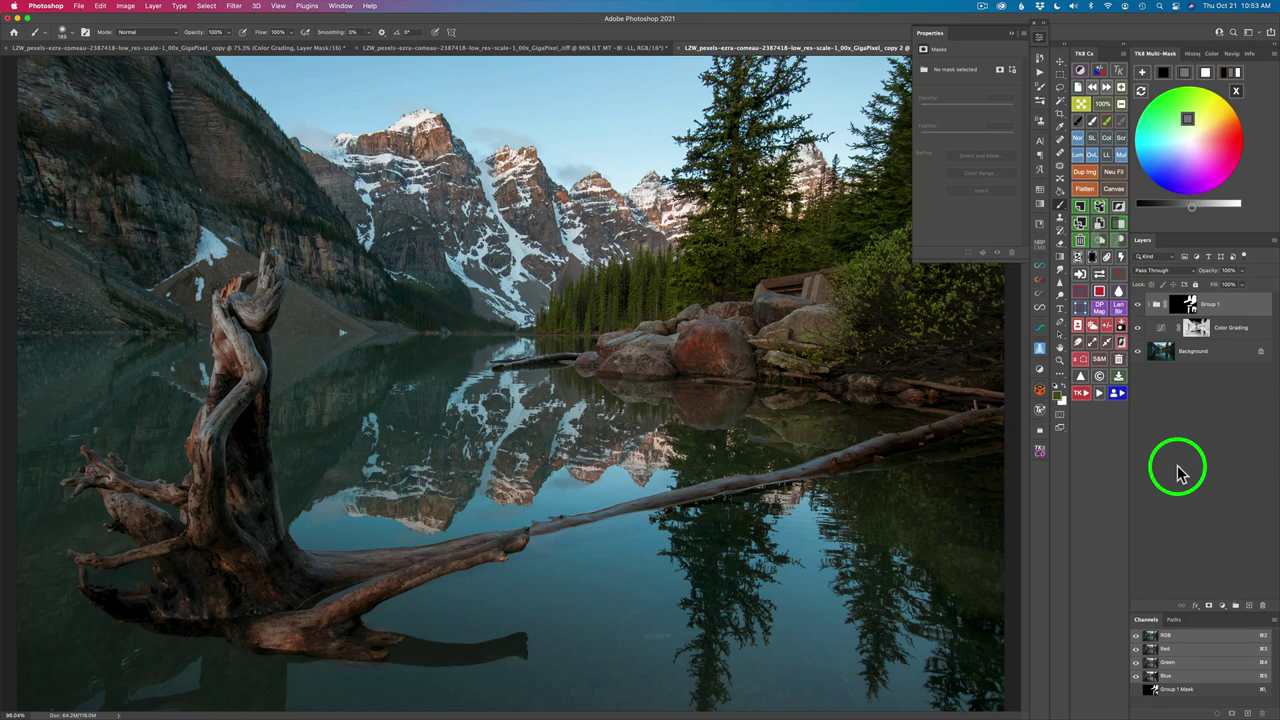
click(1150, 305)
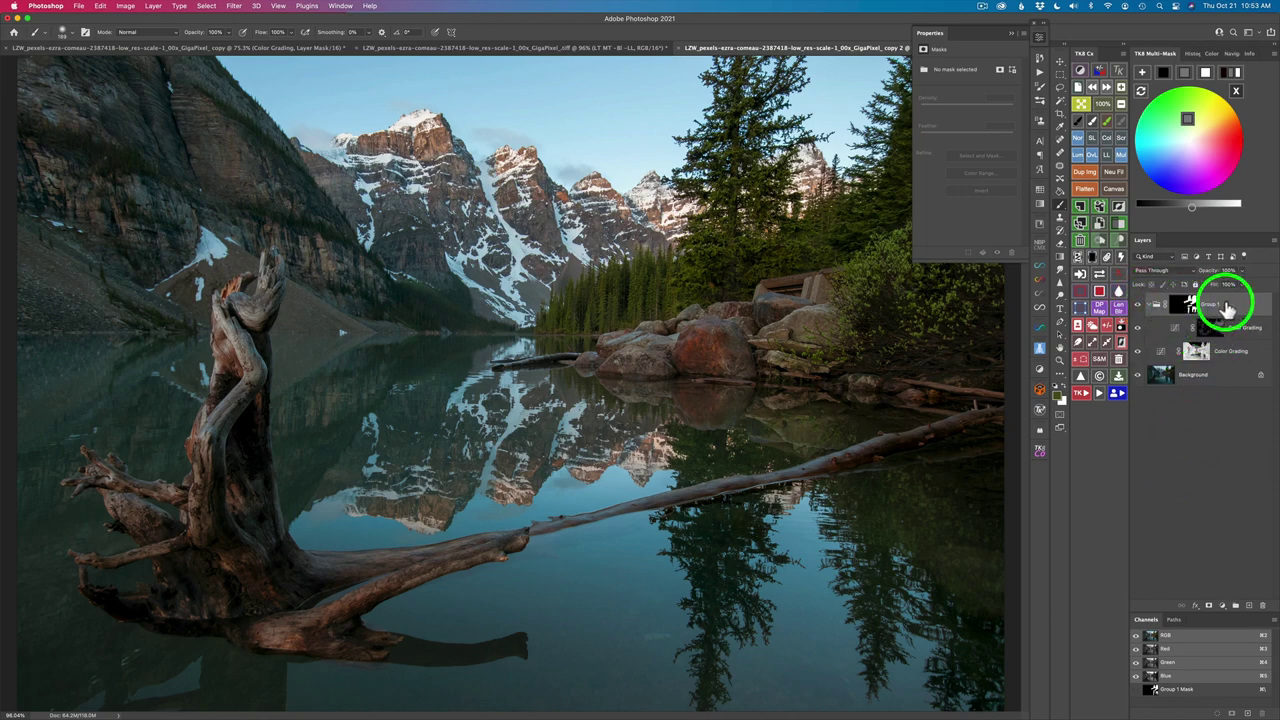
drag(1233, 310, 1234, 312)
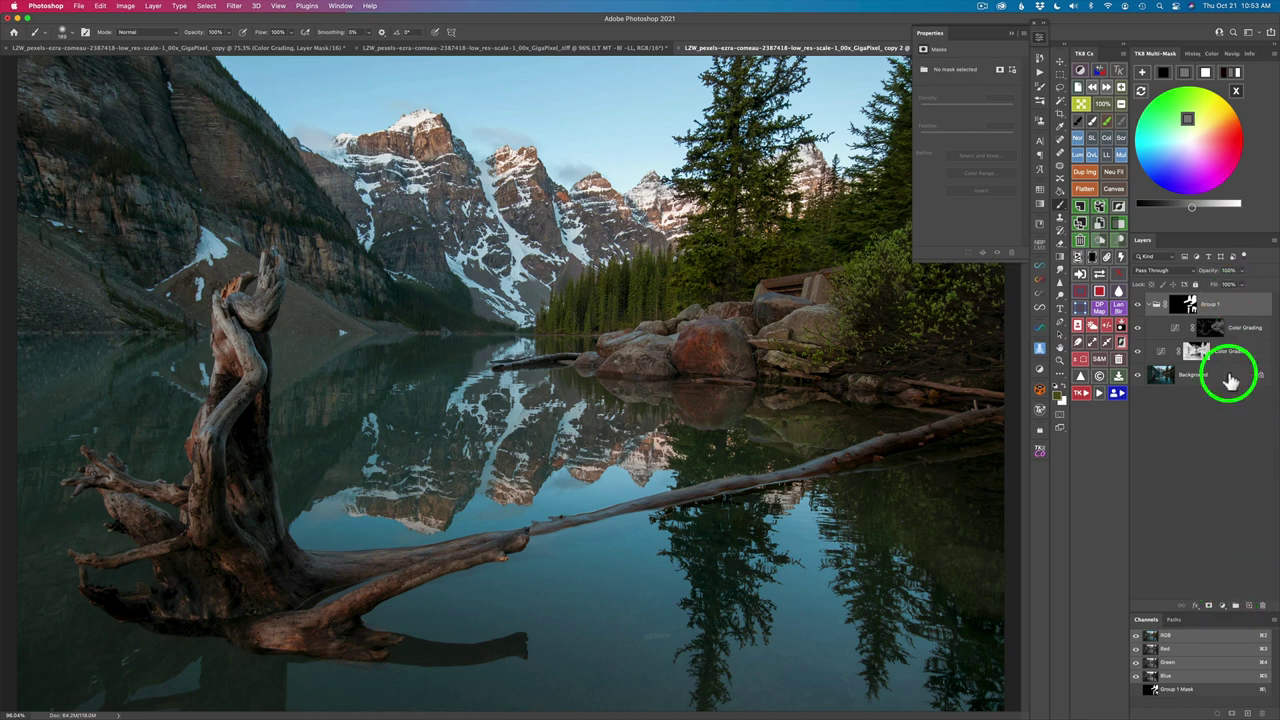
Add a Levels adjustment inside the expanded Group 1, delete it, and collapse the group
click(1225, 605)
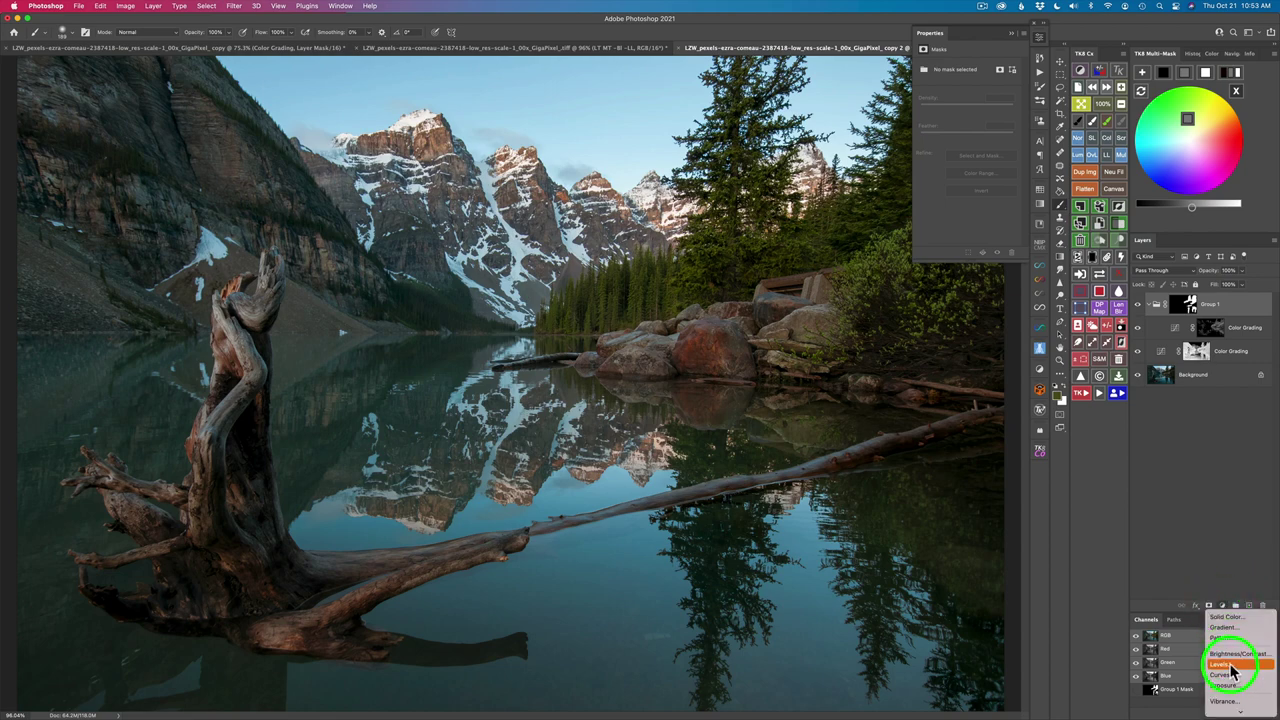
click(1232, 668)
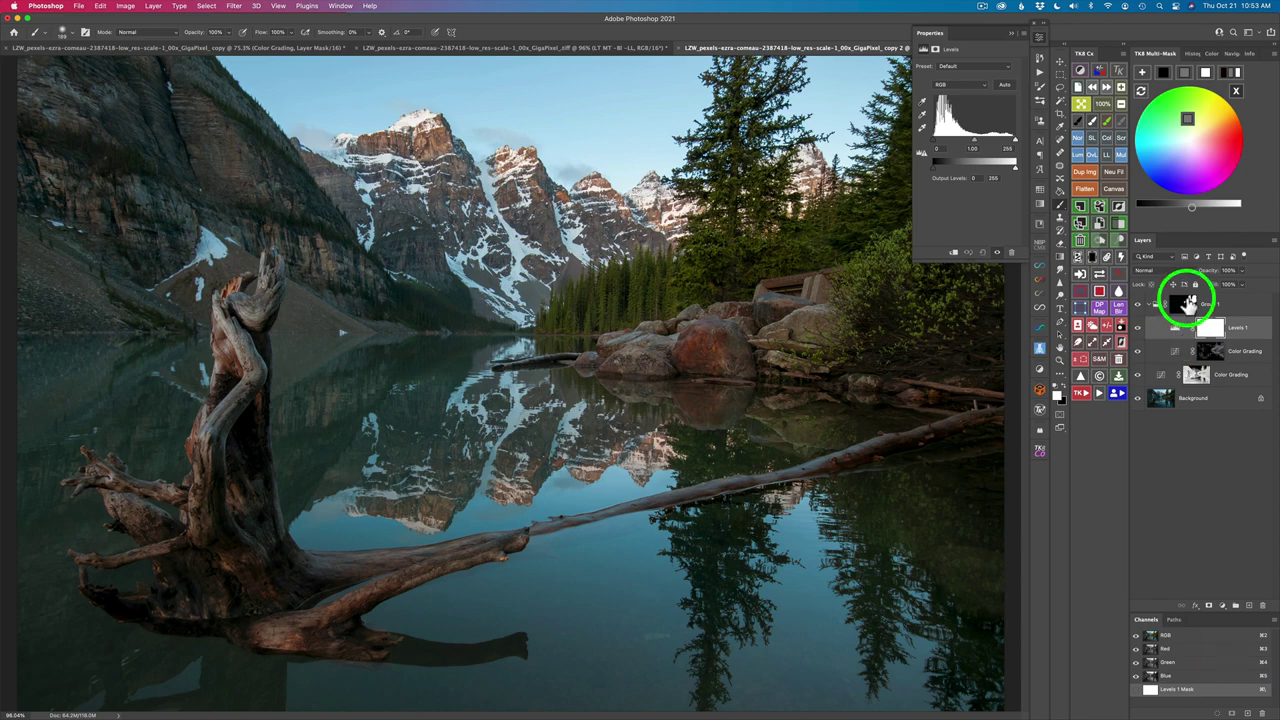
drag(1177, 336, 1172, 330)
click(1078, 242)
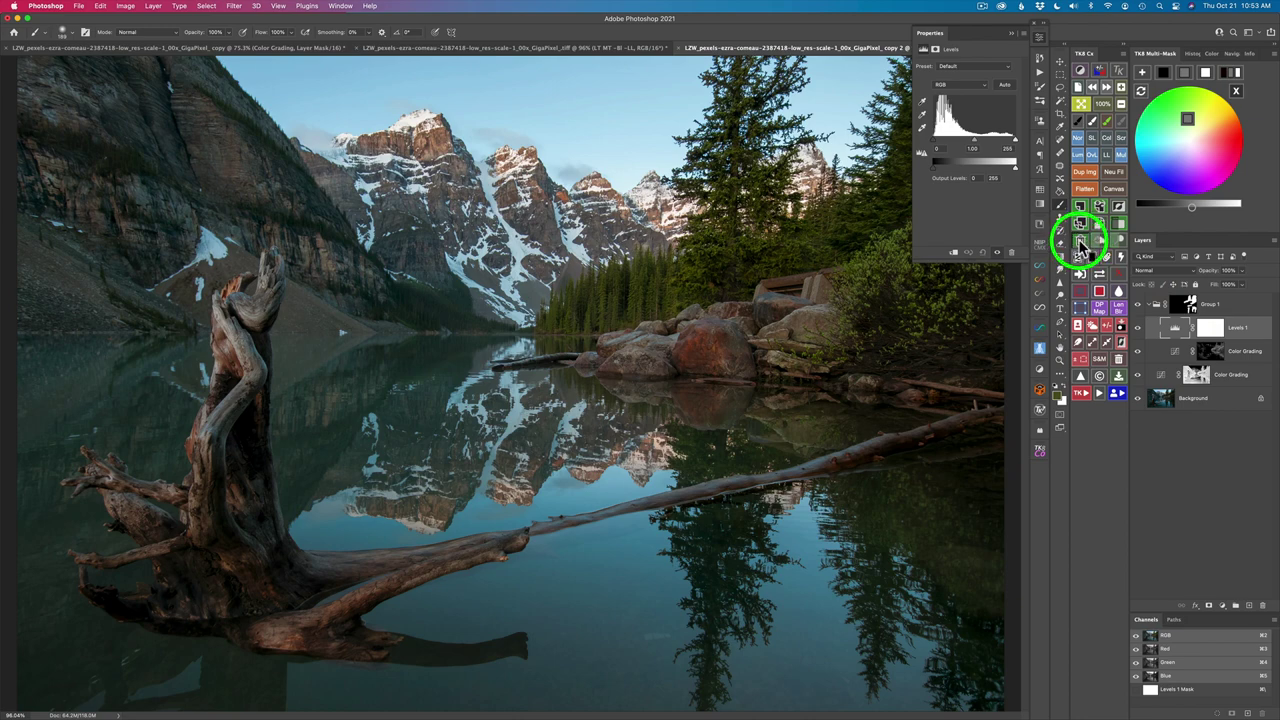
click(1153, 308)
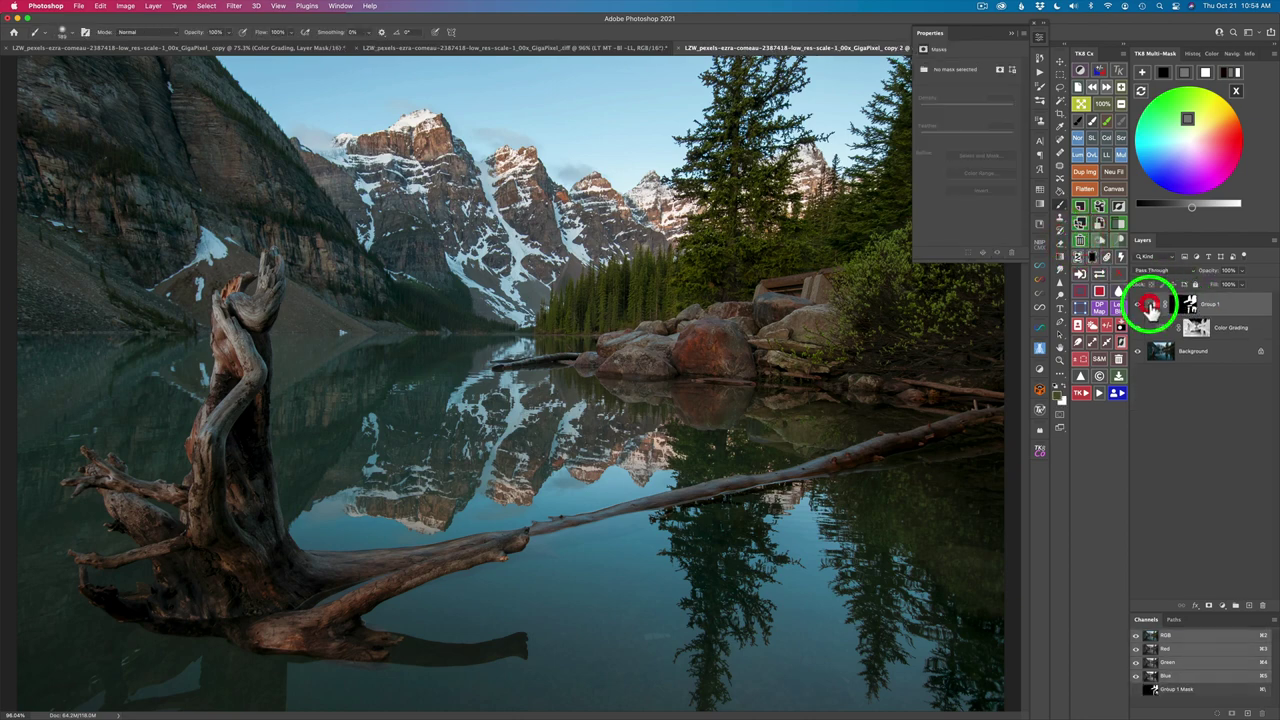
Add a Levels adjustment above the collapsed Group 1 and delete it again
click(1224, 606)
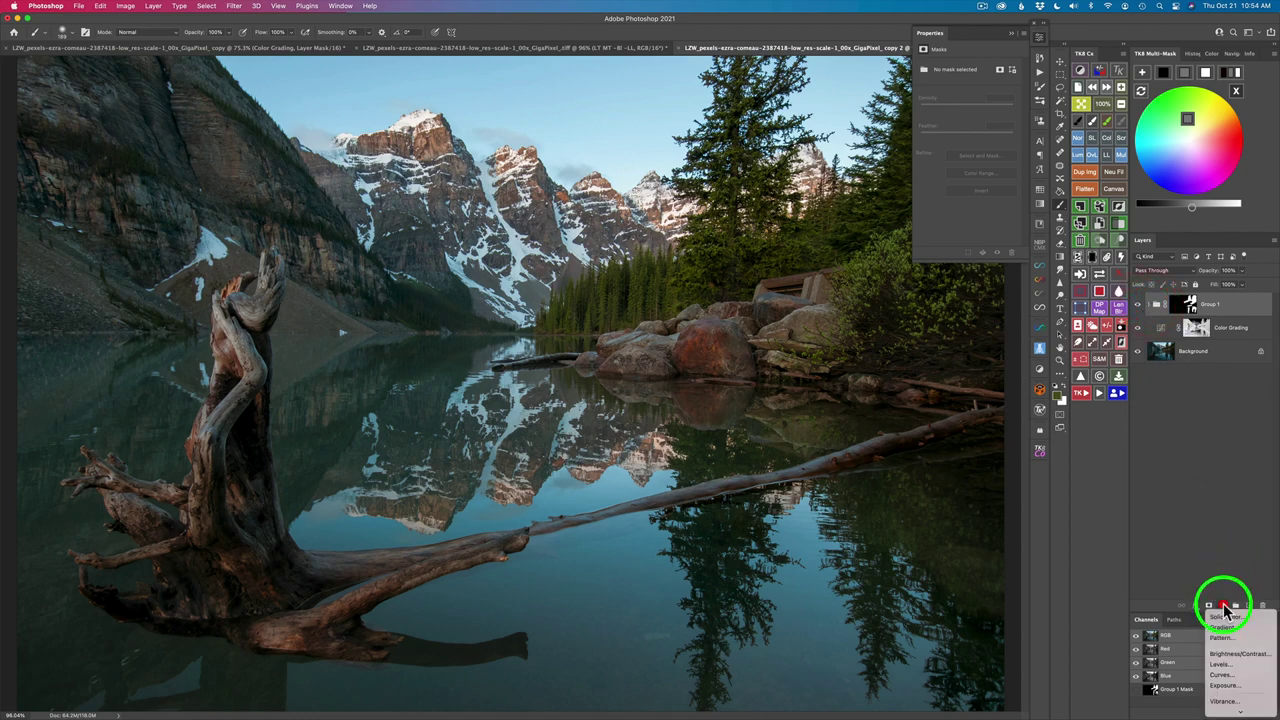
click(1222, 664)
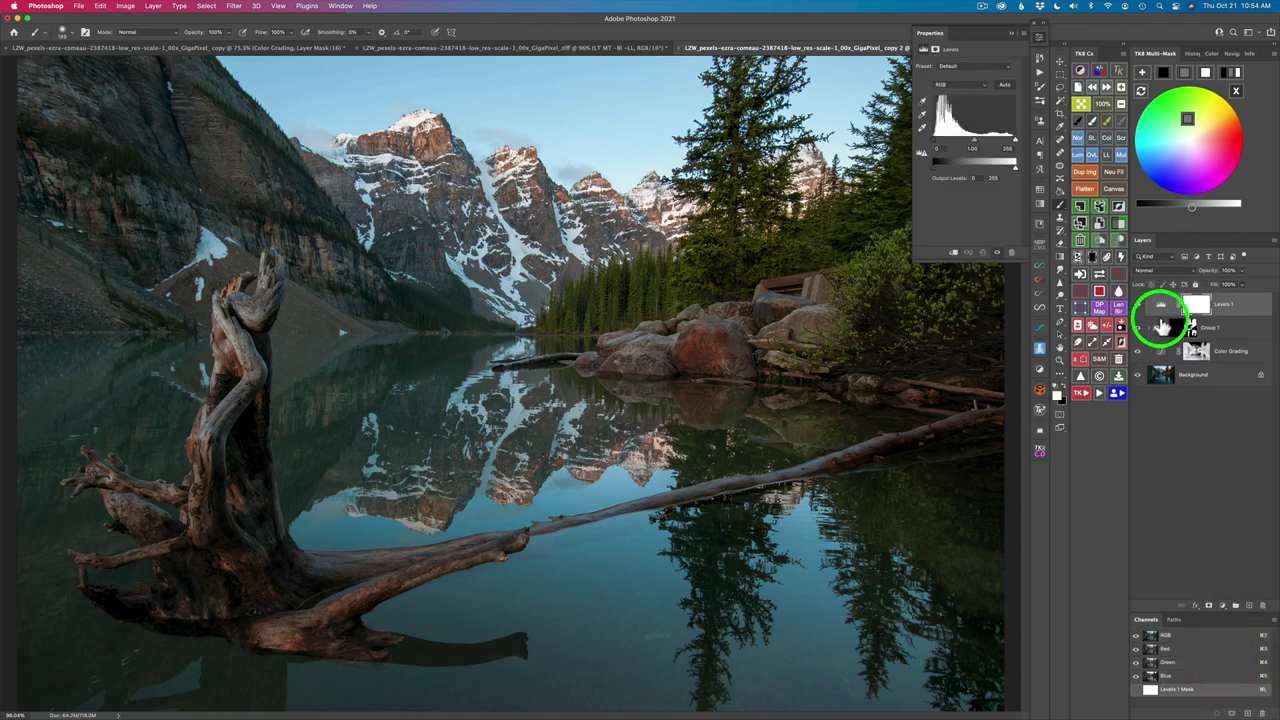
click(1160, 305)
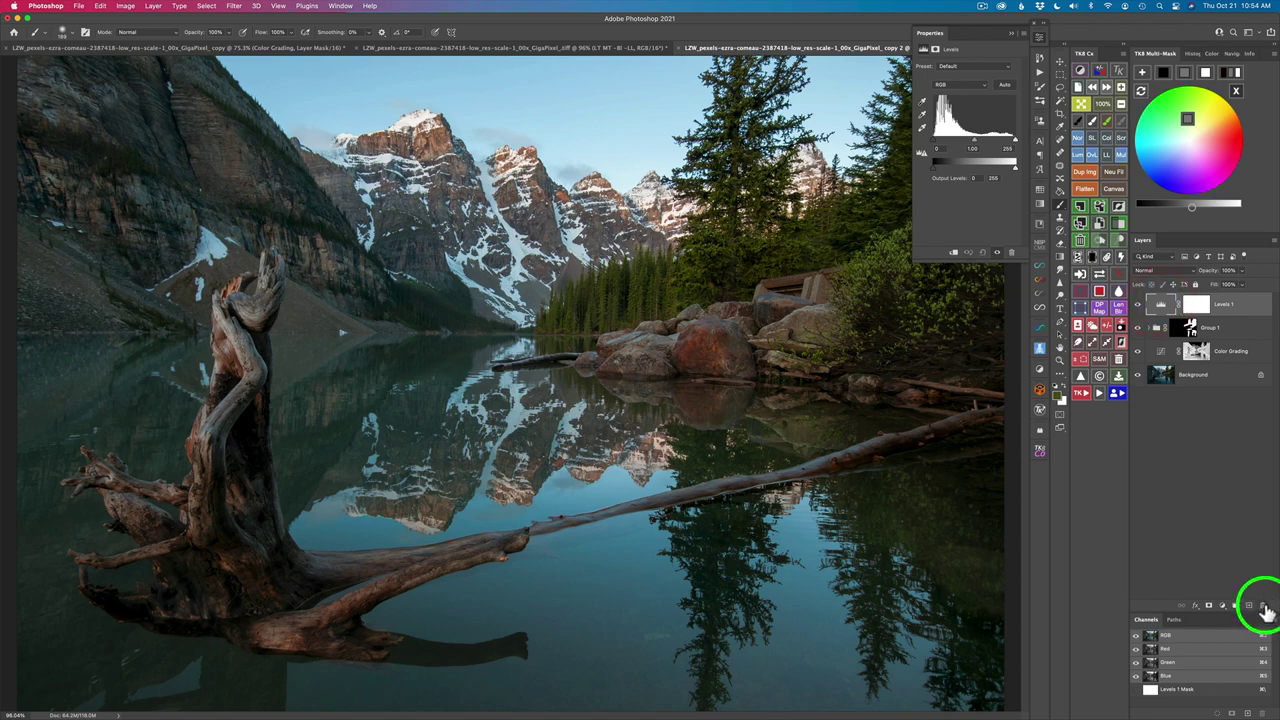
click(1263, 604)
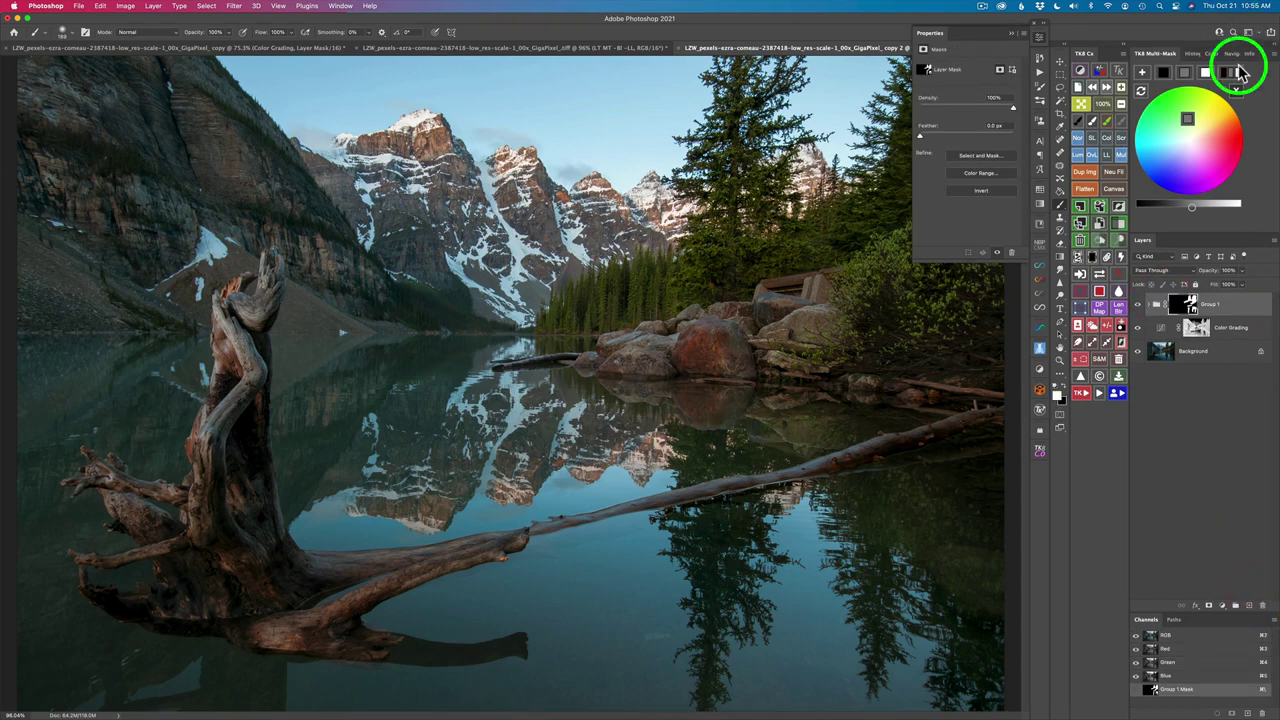
Leave the color grading module and generate a color mask from the orange rock sampled on the sunlit peak
click(1237, 93)
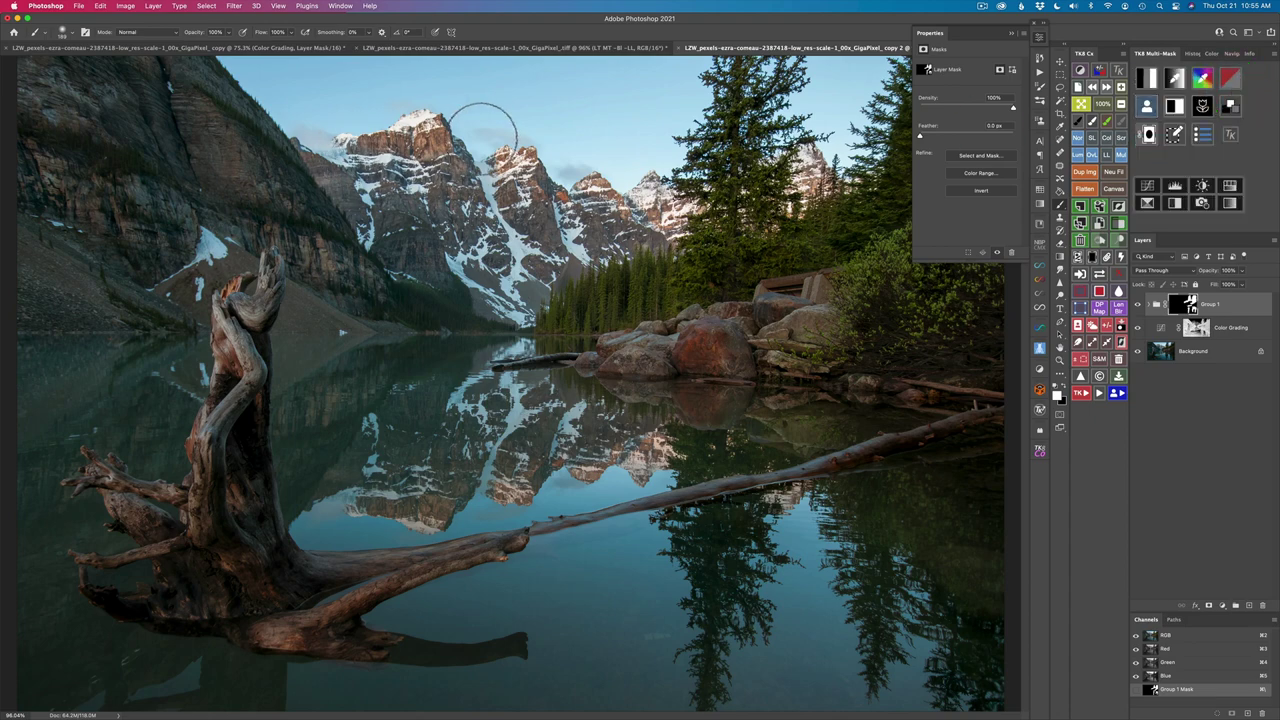
key(v)
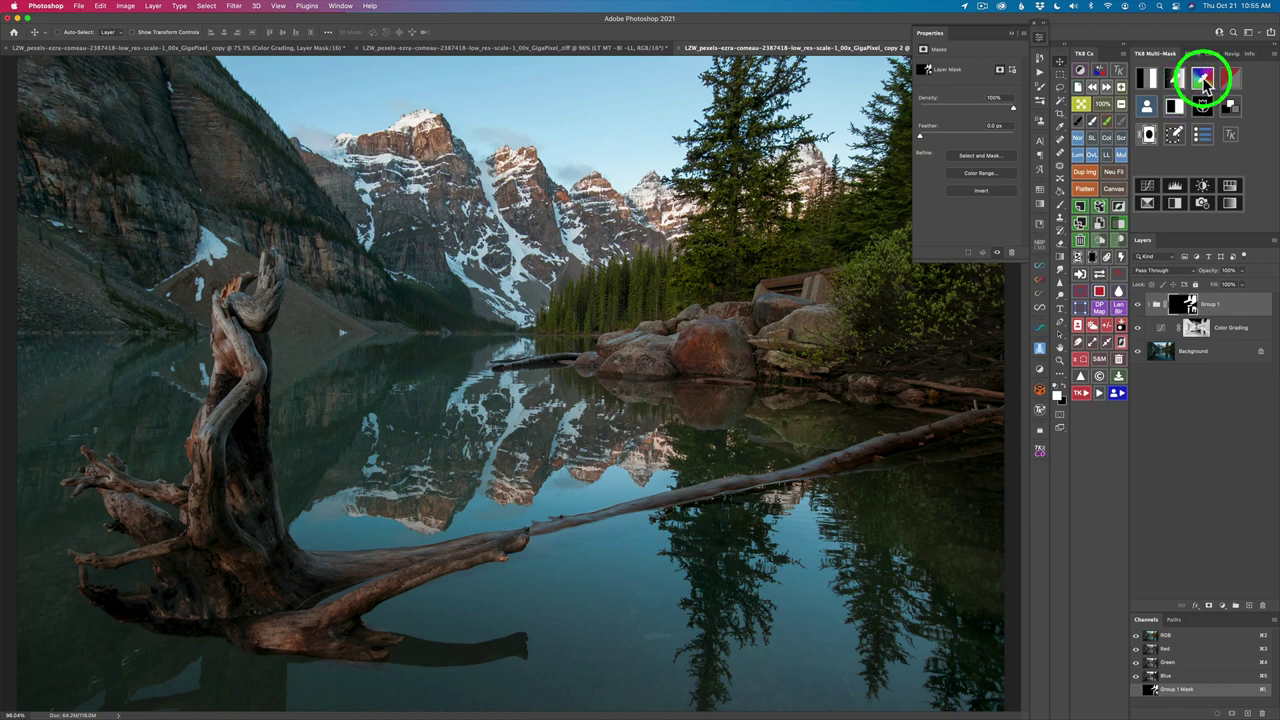
click(1203, 80)
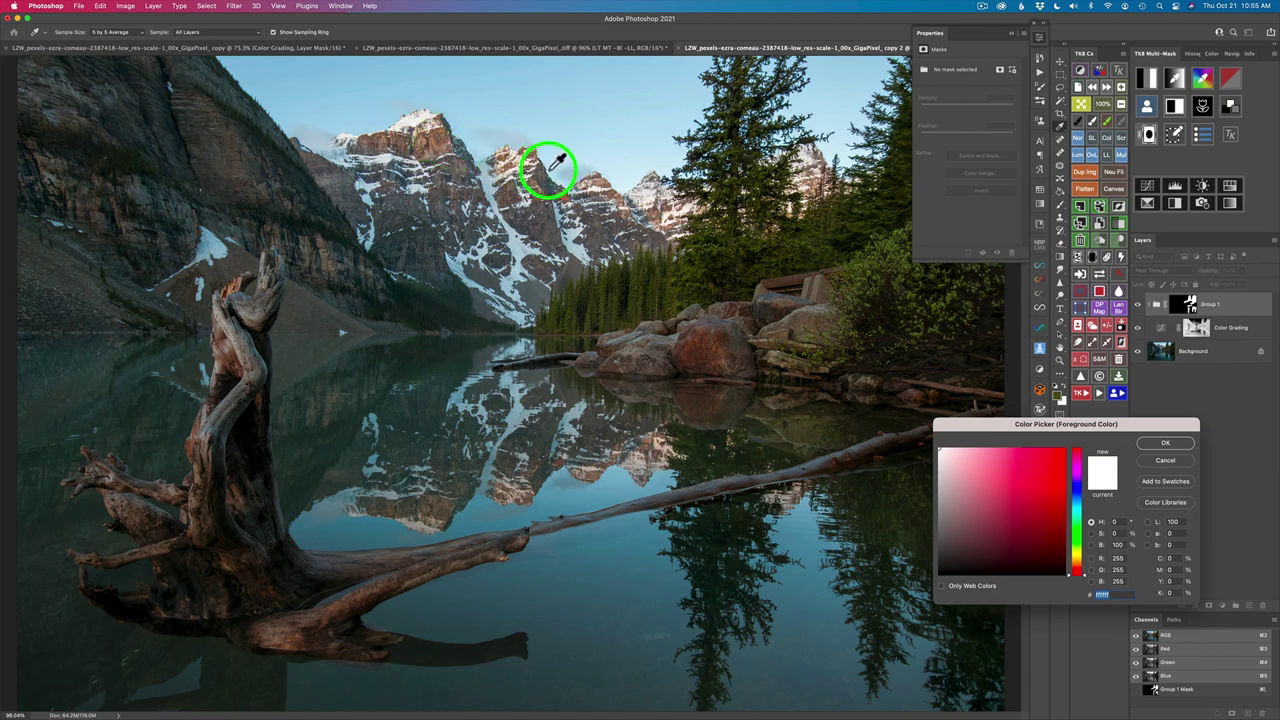
click(430, 136)
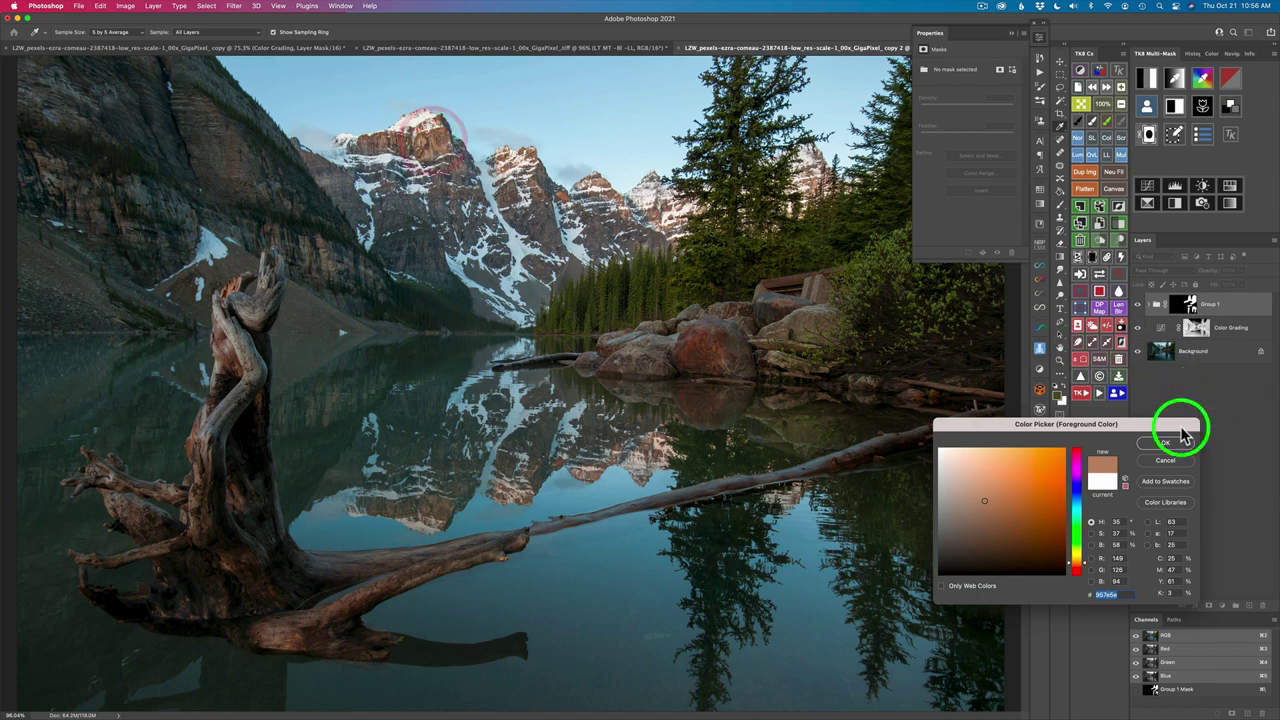
click(1165, 444)
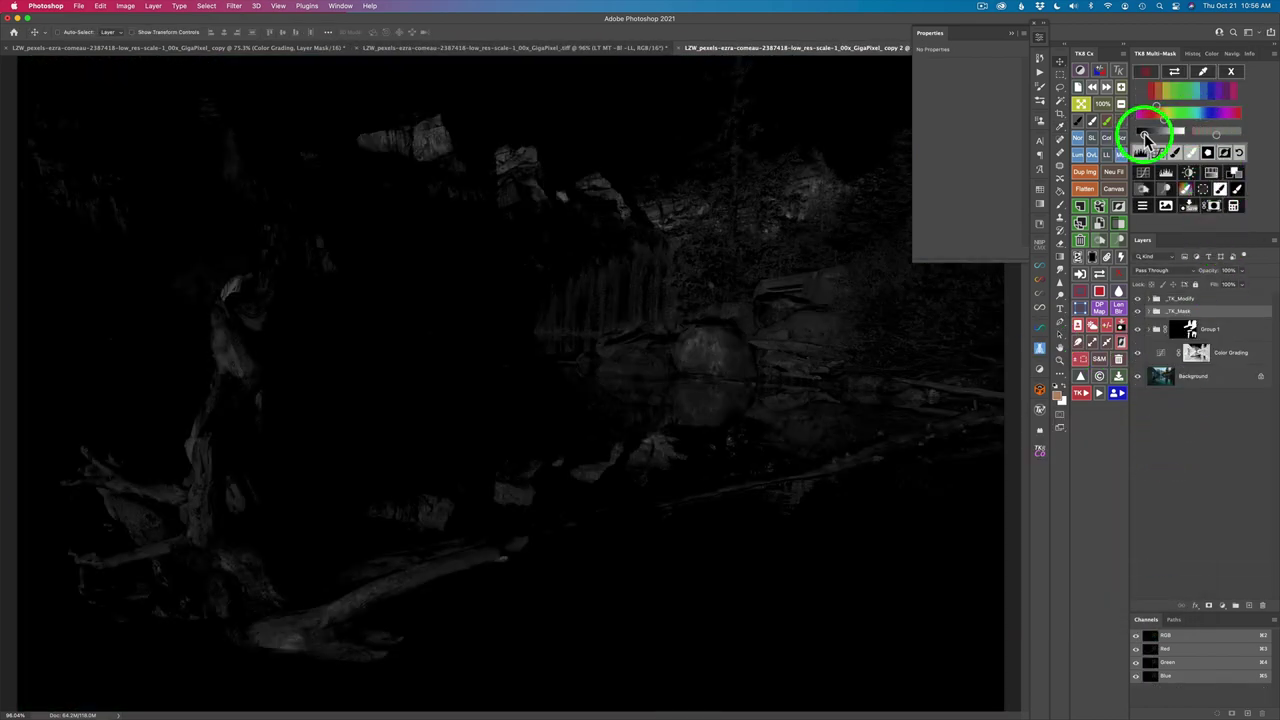
Brighten the orange color mask strongly and output it as the mask of a new Color Grading layer
drag(1143, 131, 1171, 136)
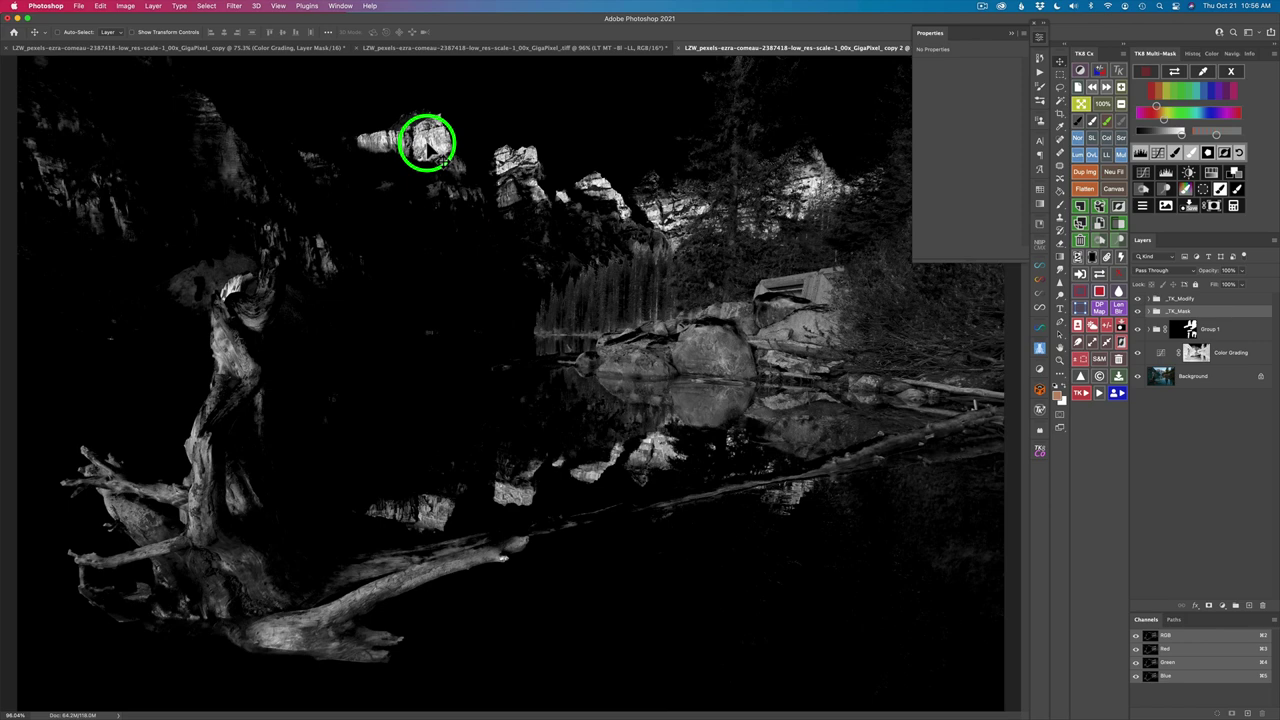
click(1214, 175)
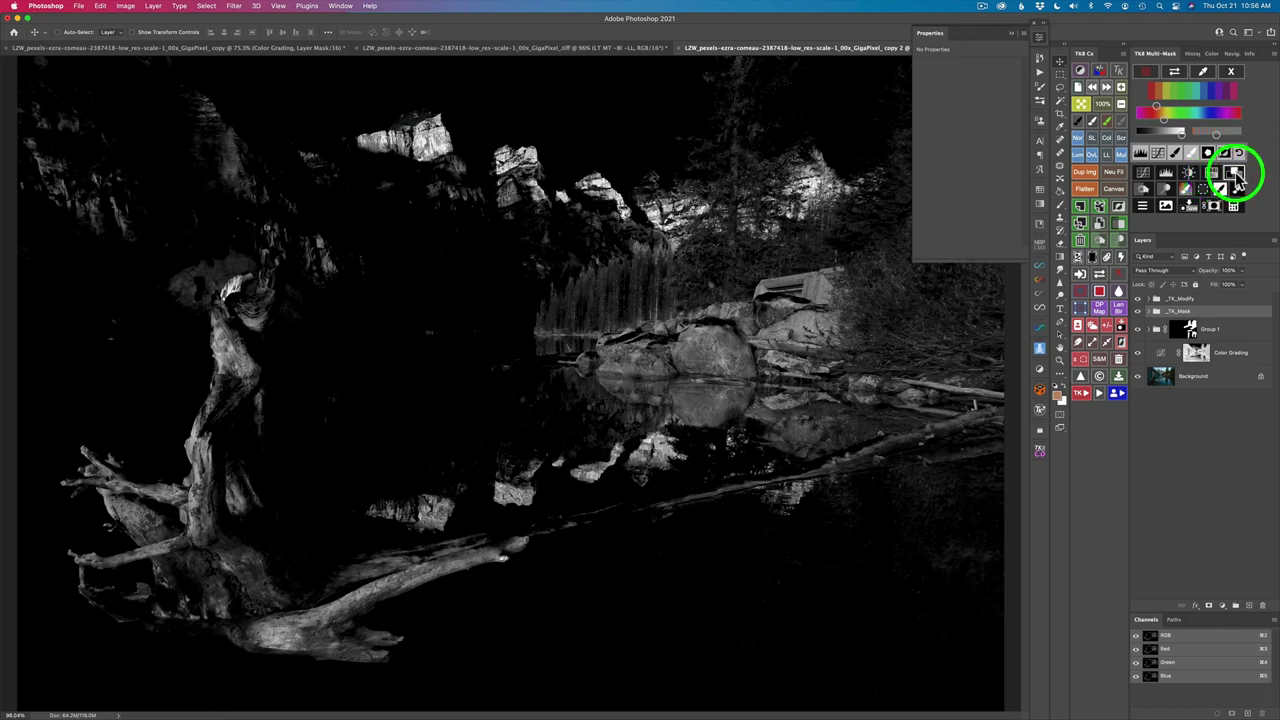
click(1237, 176)
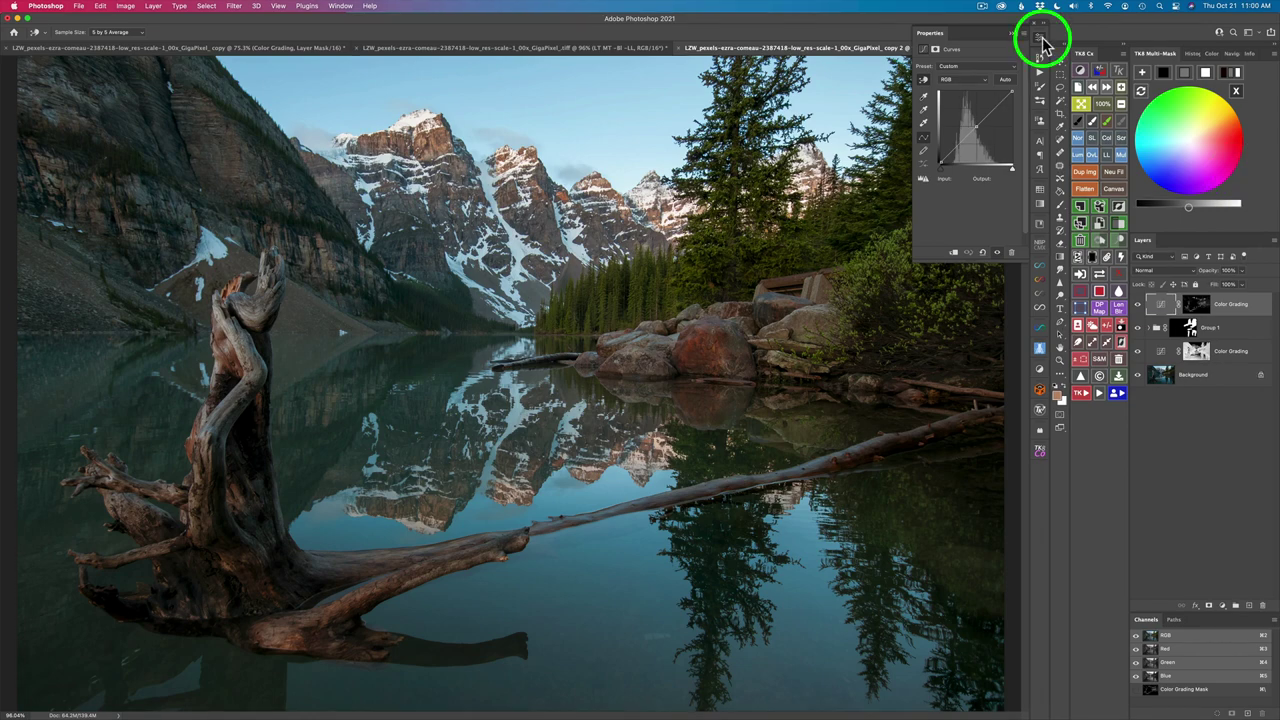
Hide the layer properties, shift the masked Color Grading layer toward orange-red and brighten it slightly
click(1041, 39)
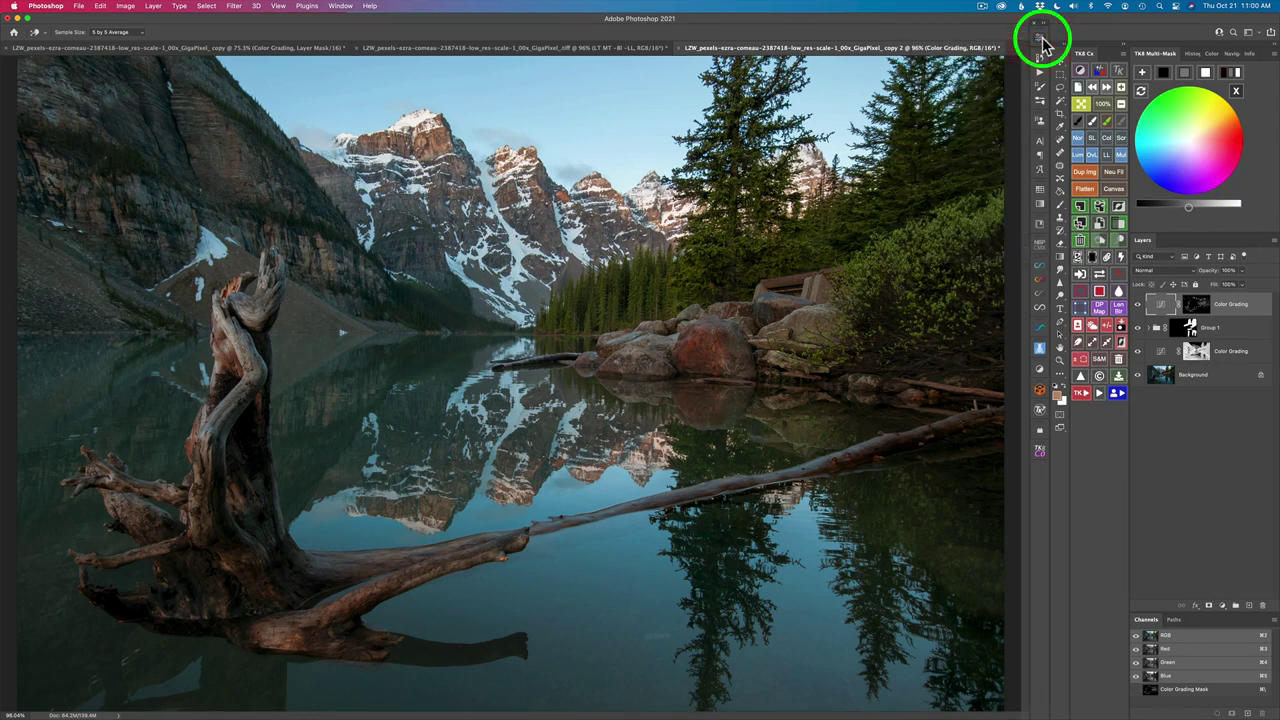
click(1190, 150)
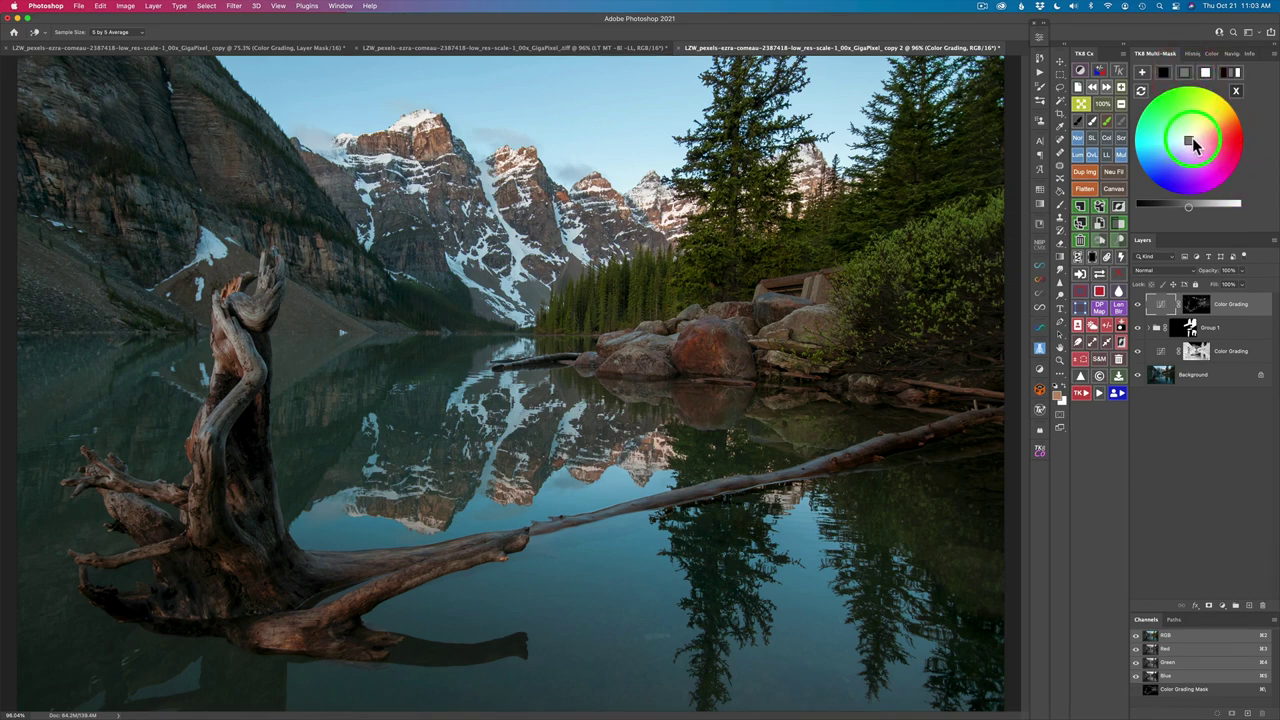
drag(1190, 143, 1218, 133)
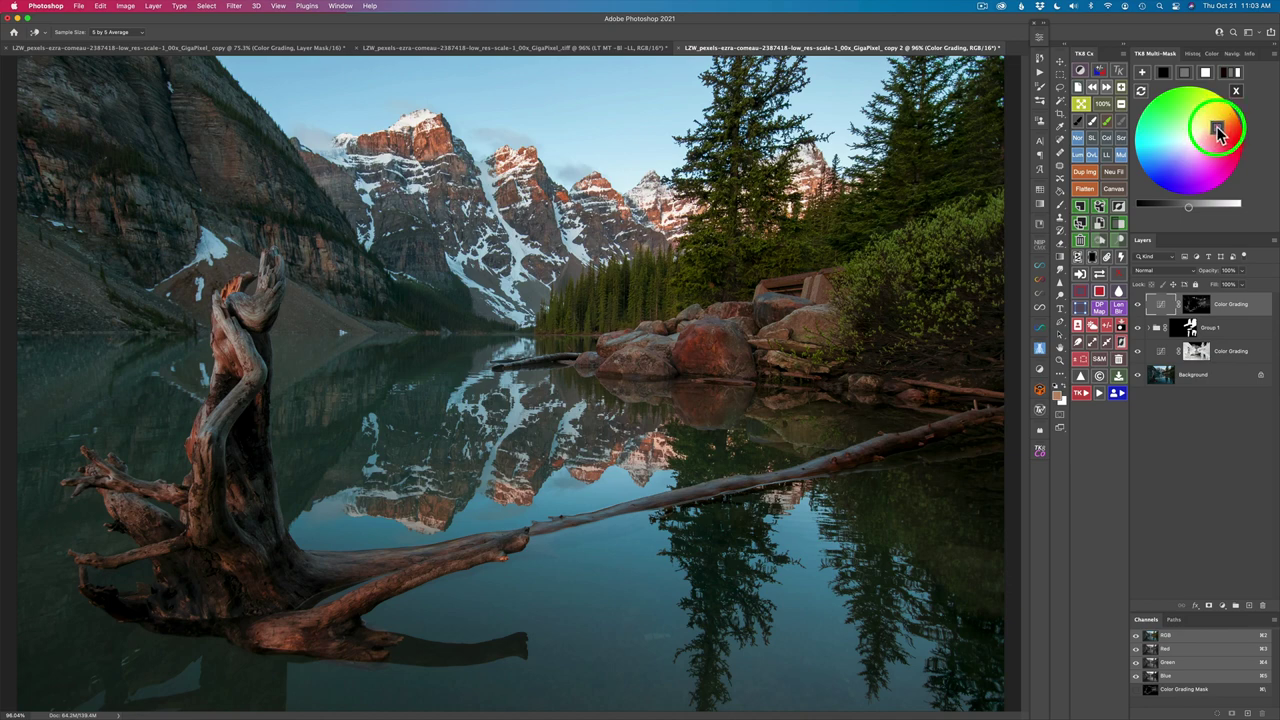
click(1217, 128)
drag(1200, 215, 1196, 215)
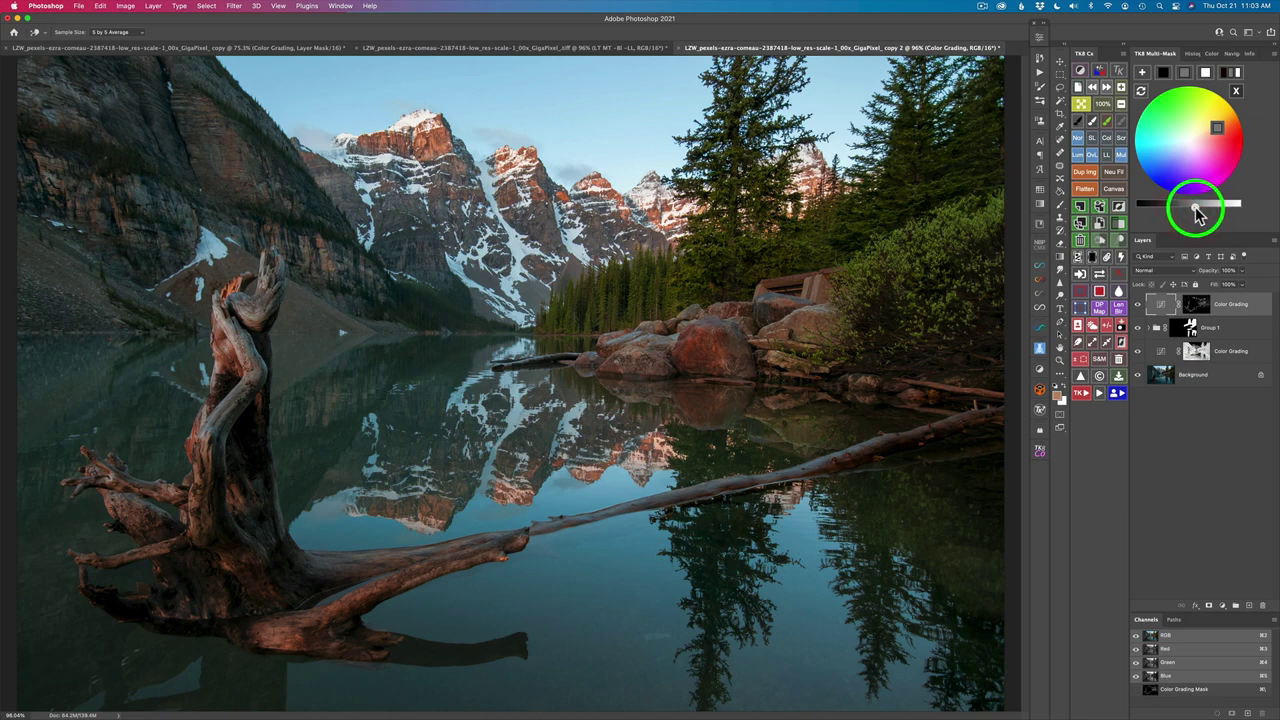
Compare the image with and without the orange Color Grading layer
click(1138, 305)
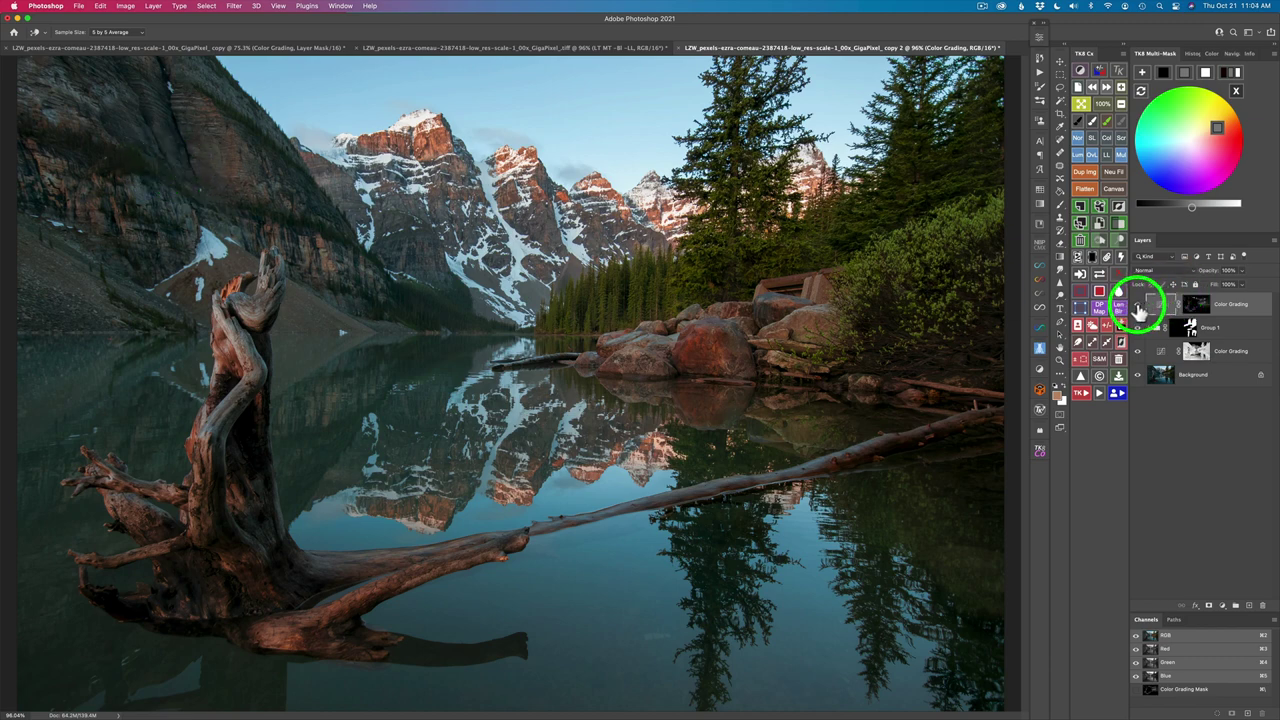
click(1137, 307)
click(1139, 309)
click(1139, 309)
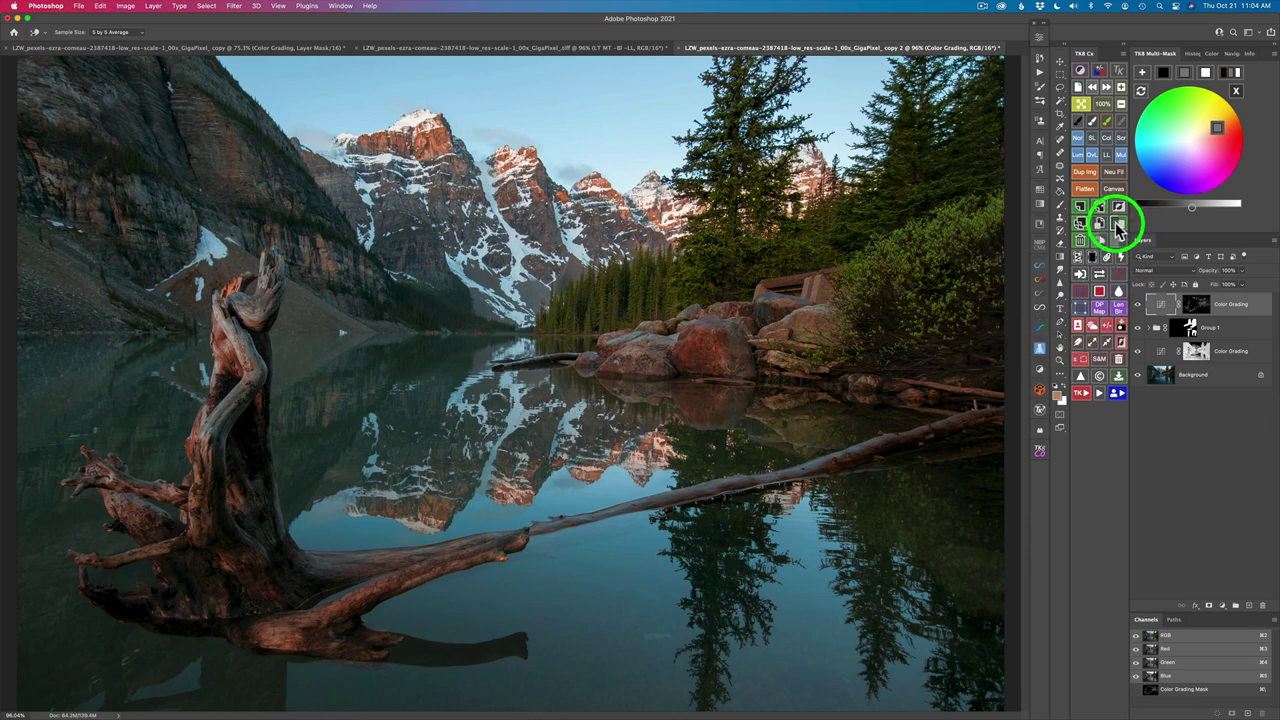
Place the orange Color Grading layer in a black-masked group and paint white over the mountain peaks and their reflection
click(1118, 228)
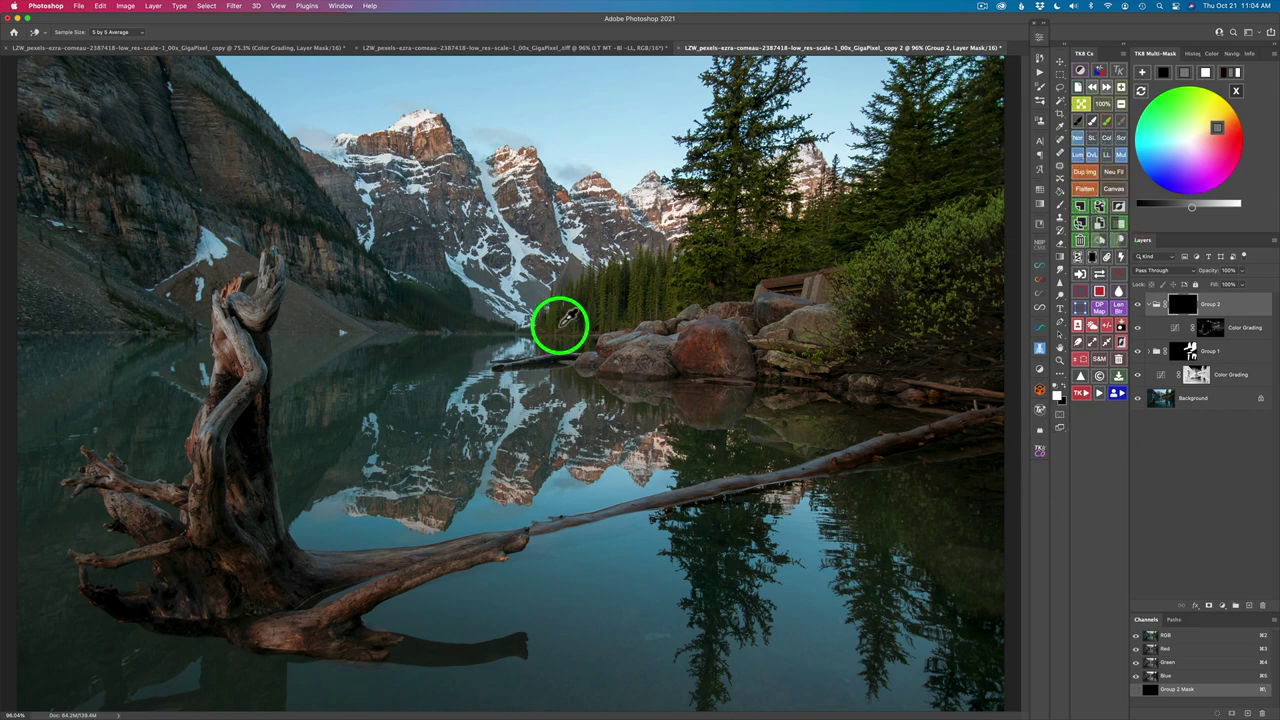
key(b)
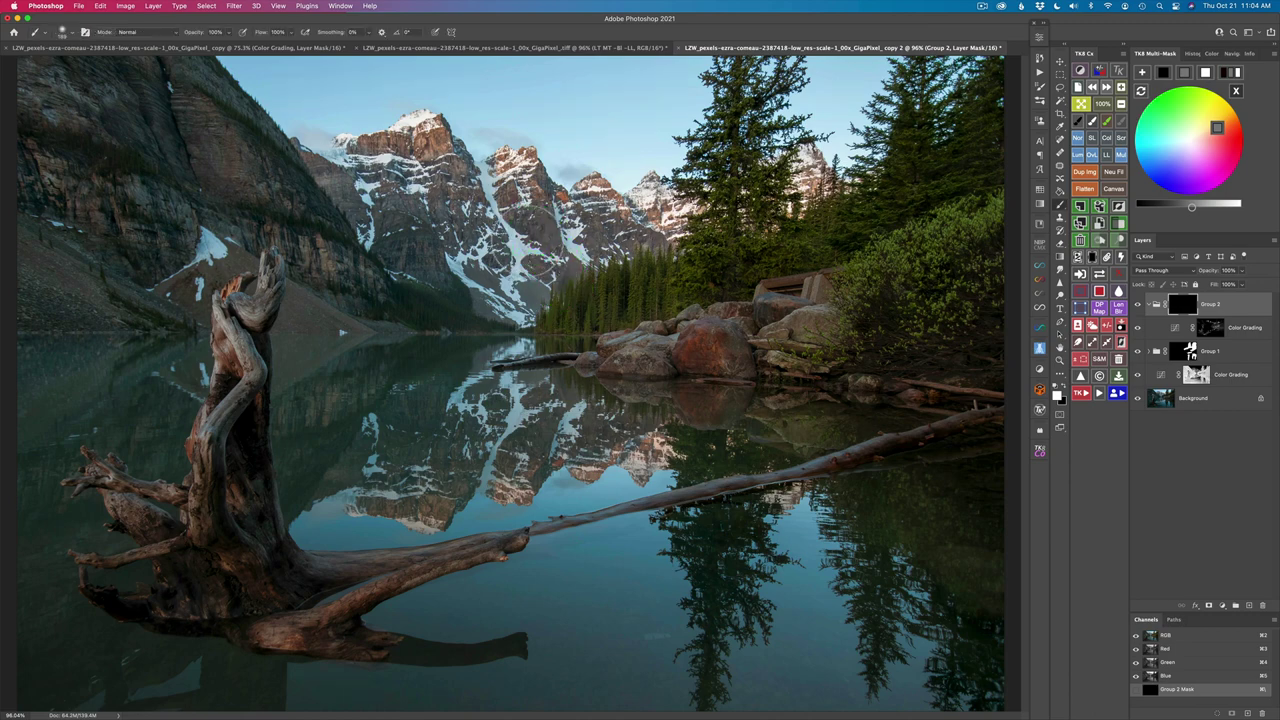
drag(456, 210, 454, 207)
drag(419, 160, 417, 160)
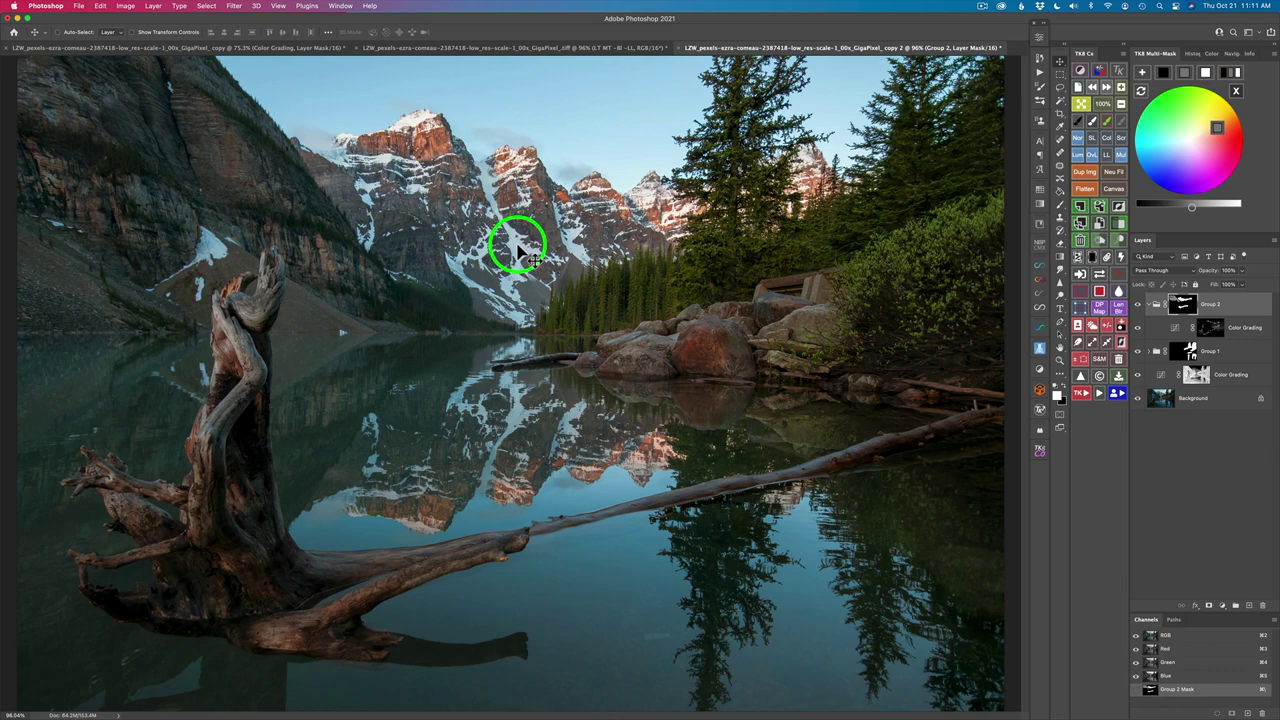
Add a Color Grading layer with a white mask, warm its midtones, ease the tint back toward neutral, and hide the layer
click(1143, 75)
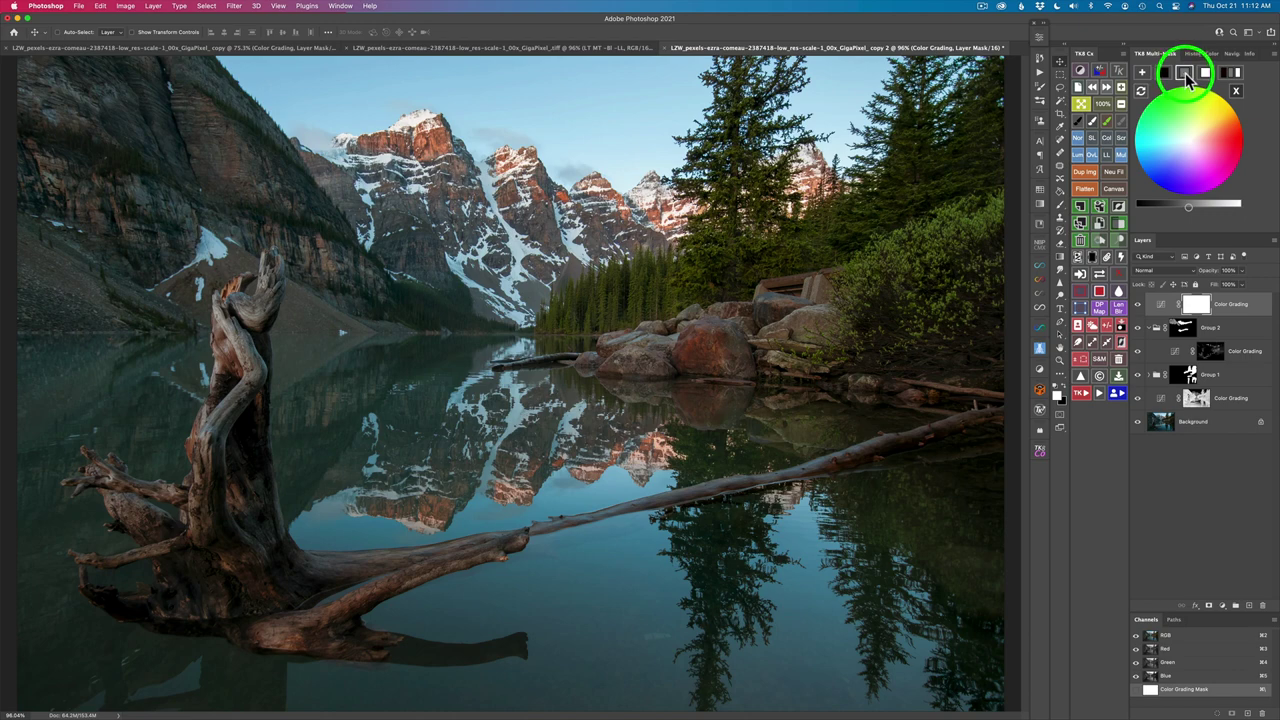
click(1188, 80)
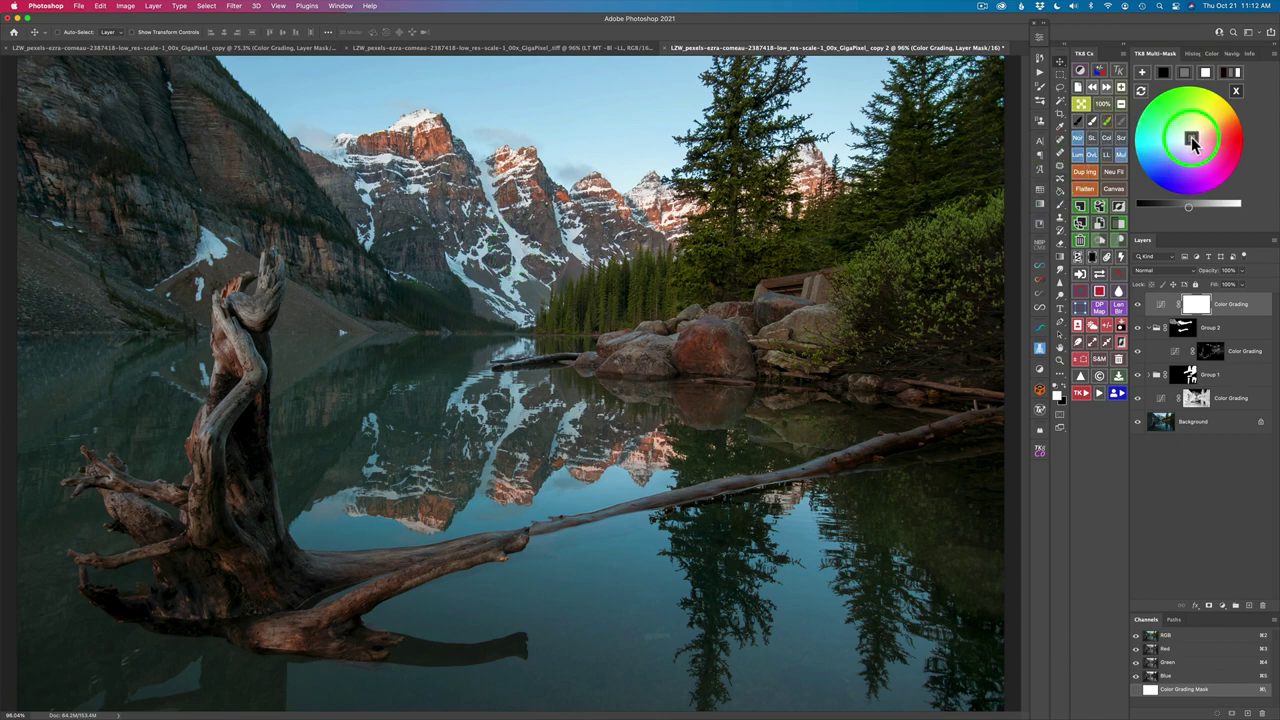
mouse_move(1194, 140)
mouse_down()
mouse_move(1183, 145)
mouse_move(1217, 119)
mouse_up()
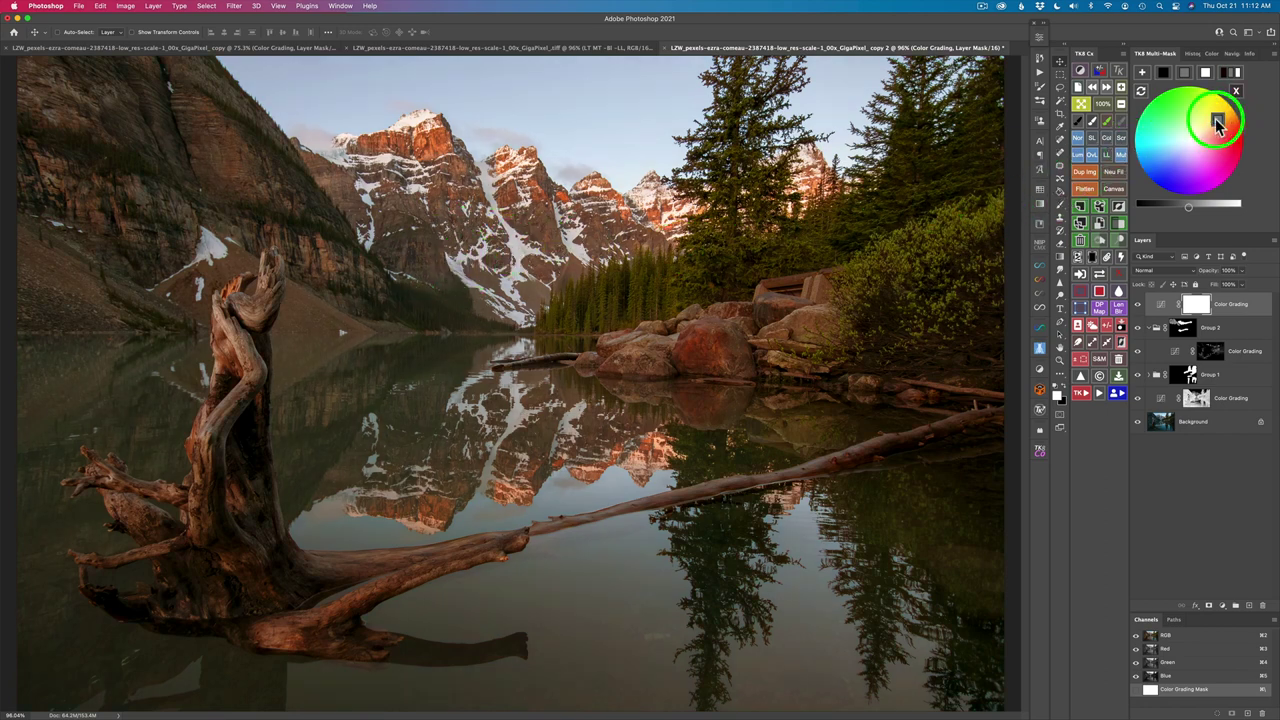
drag(1218, 121, 1204, 138)
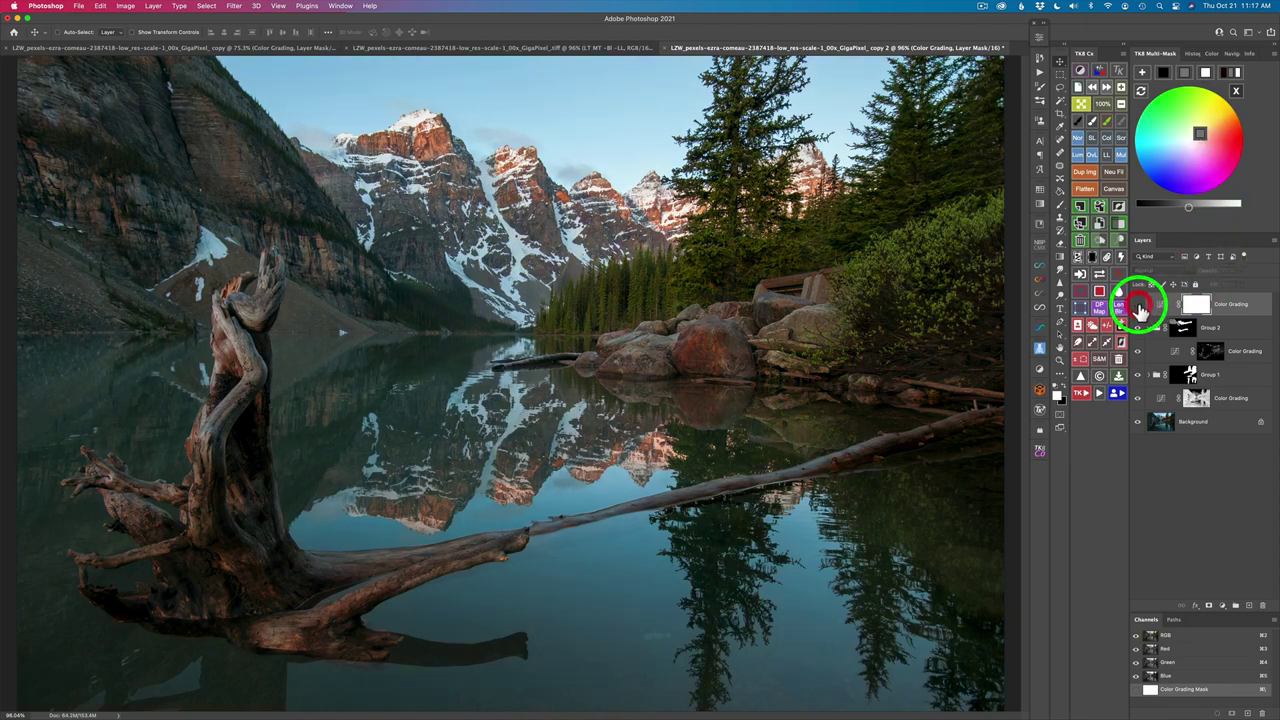
click(1138, 305)
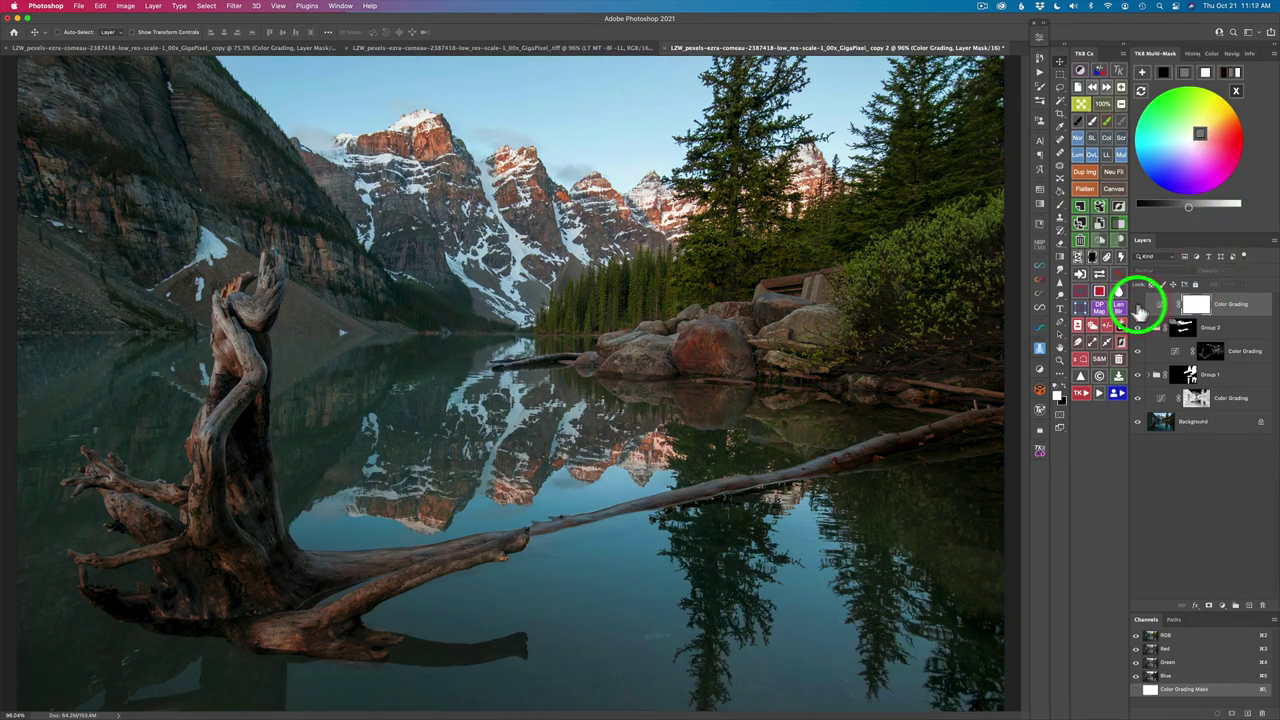
Build a Lights-2 luminosity mask with input levels 42, 1.52 and 173, then load it as a selection for mask painting
click(1238, 92)
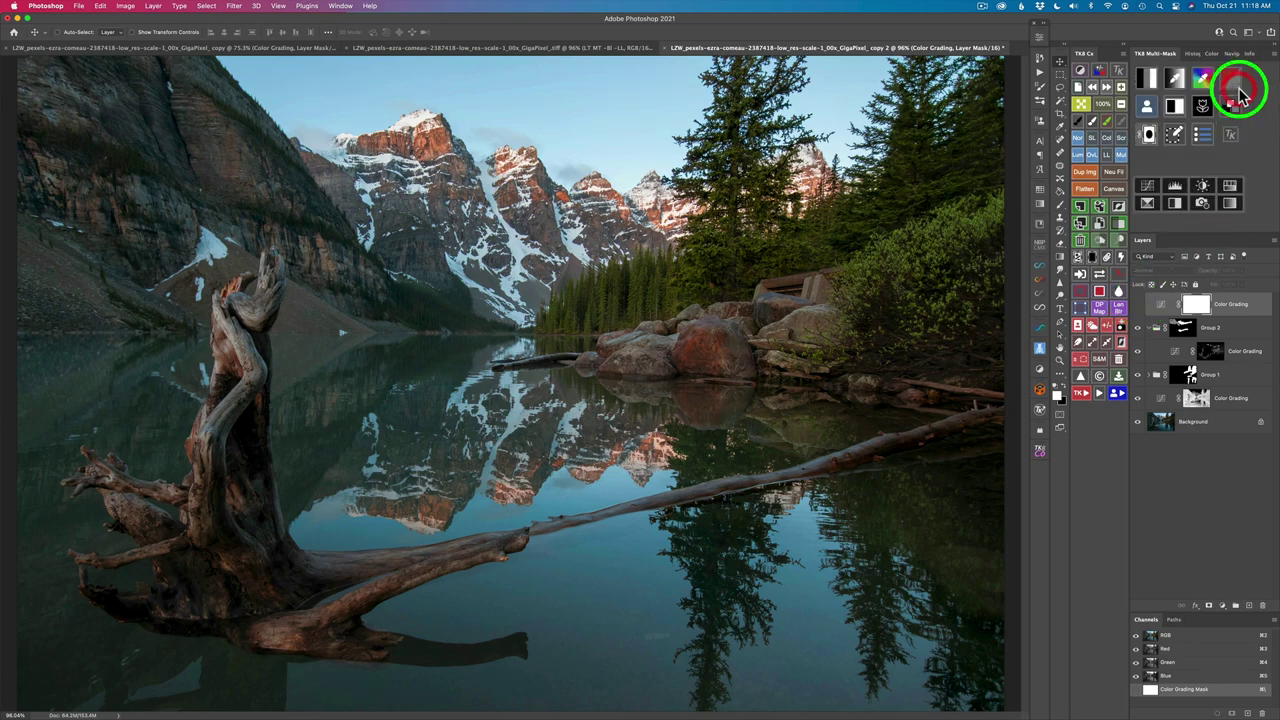
click(1150, 82)
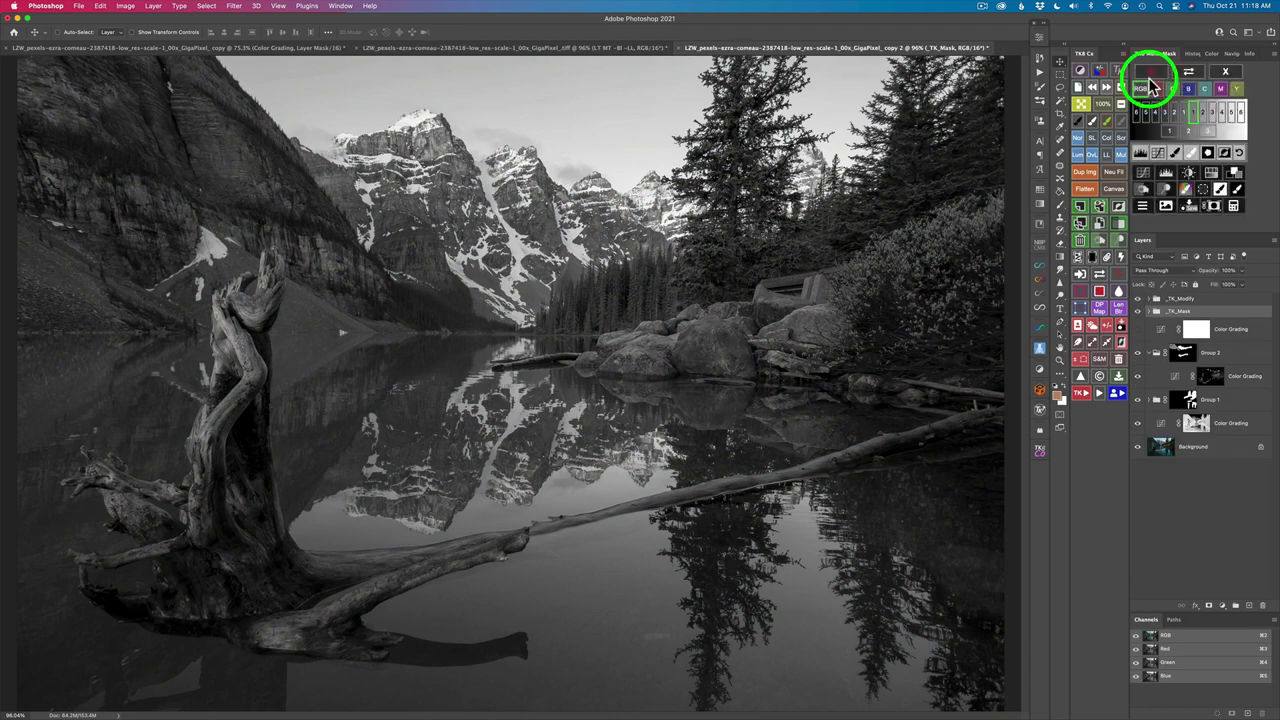
click(1203, 113)
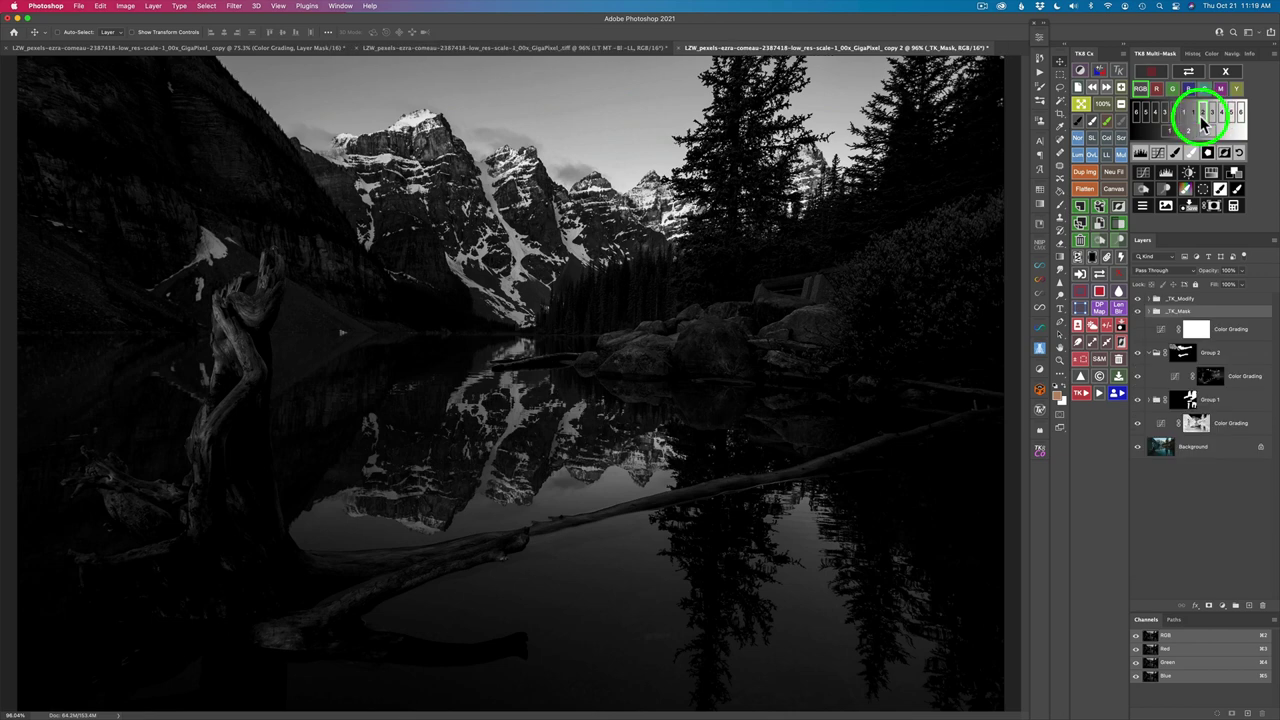
click(1142, 151)
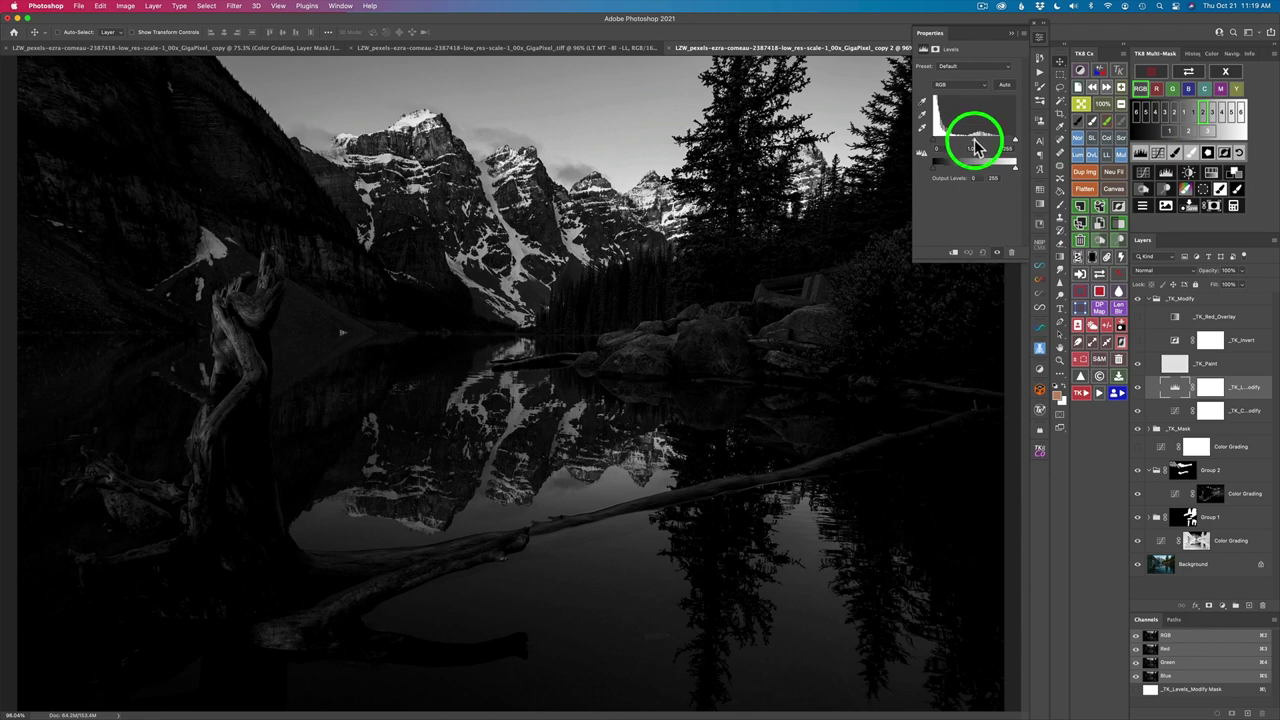
mouse_move(976, 148)
mouse_down()
mouse_move(934, 140)
mouse_move(990, 146)
mouse_up()
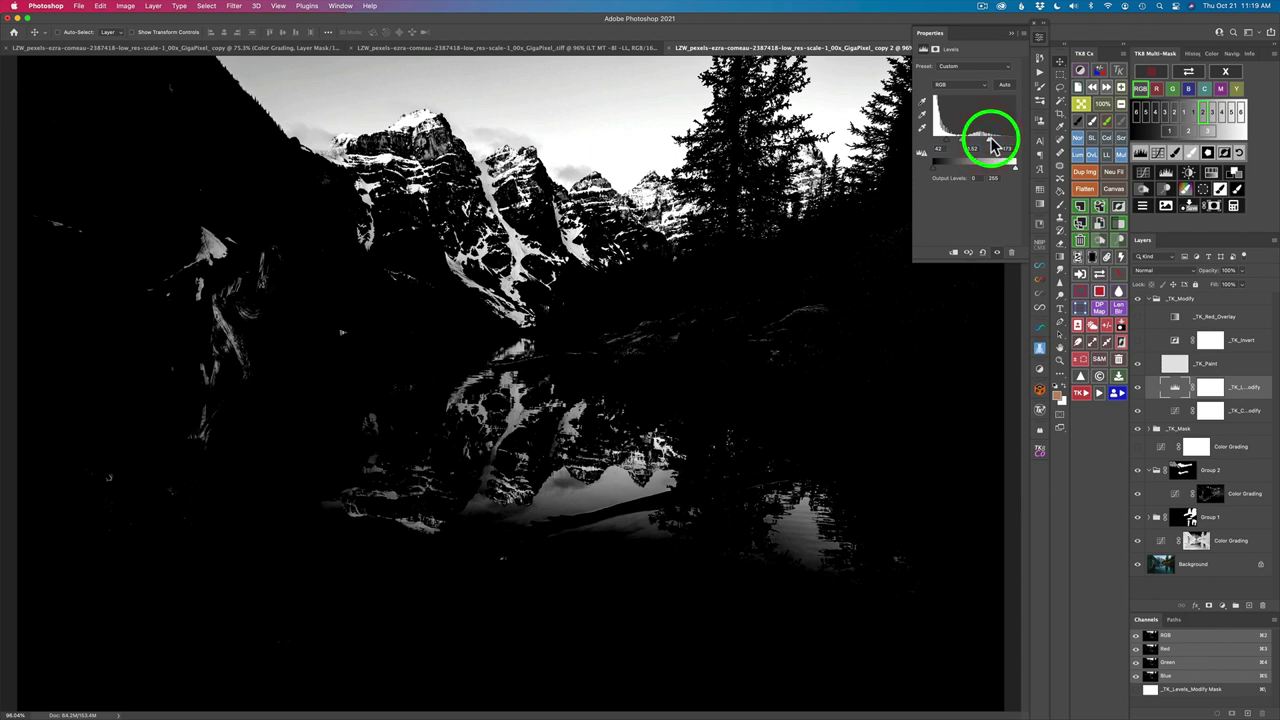
click(1238, 191)
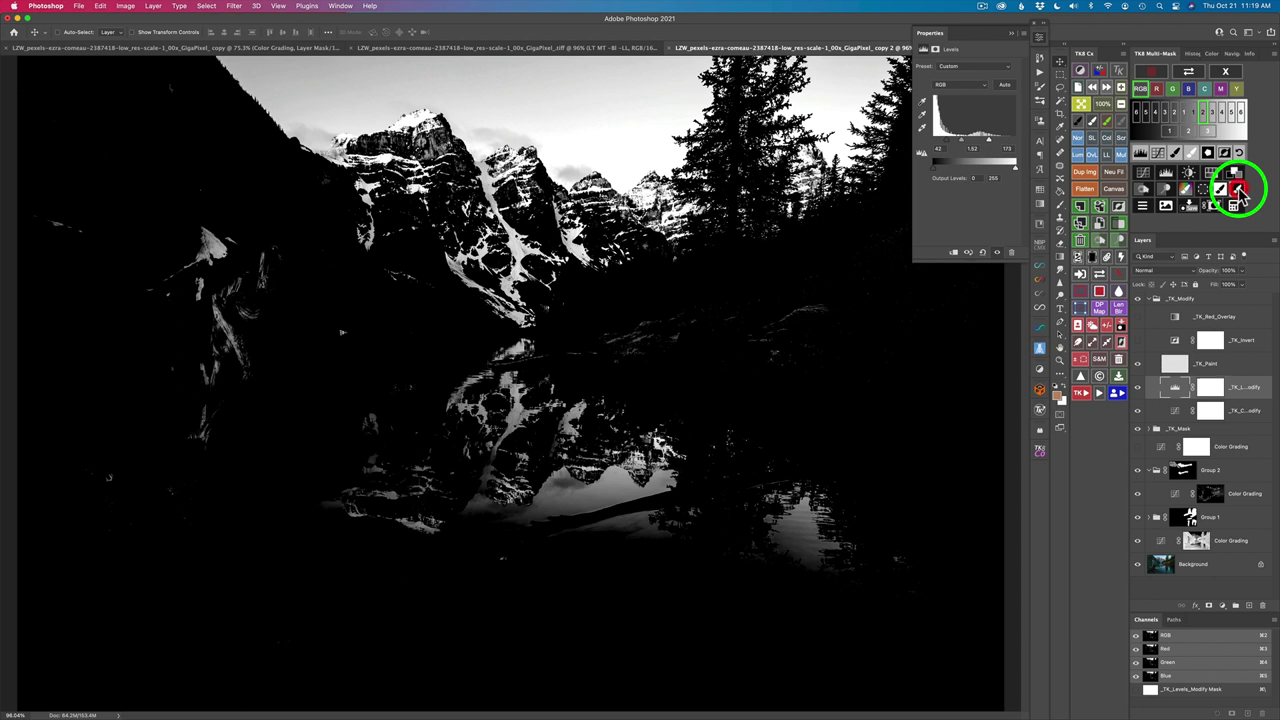
click(1240, 190)
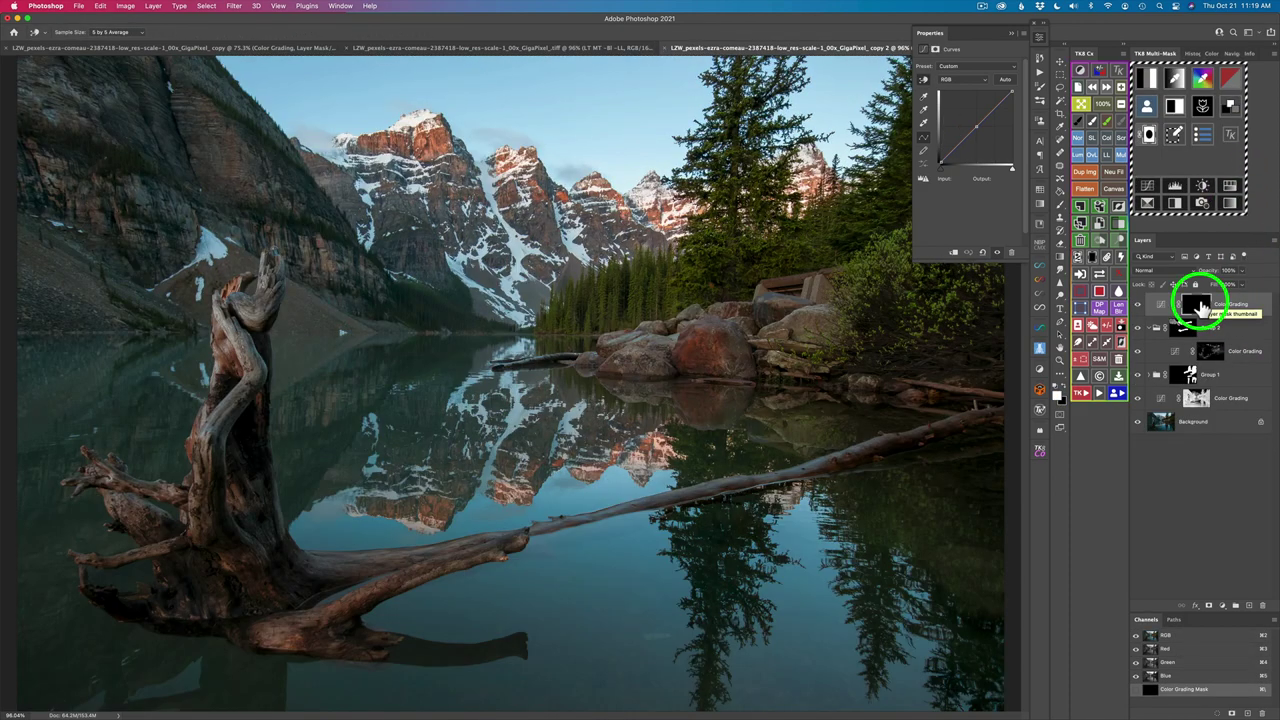
Paint white at 50% opacity through the selection onto the top Color Grading layer's mask, over the snow on the peaks and nearby slopes
click(1198, 306)
key(b)
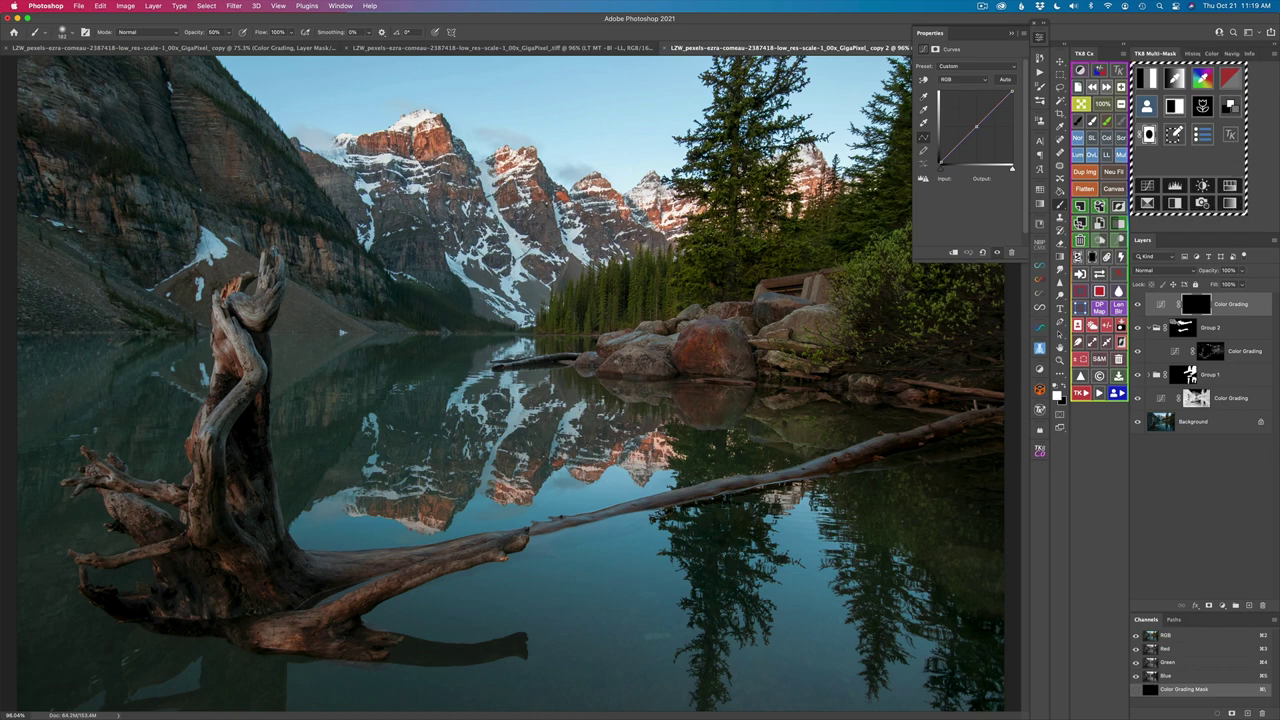
click(240, 31)
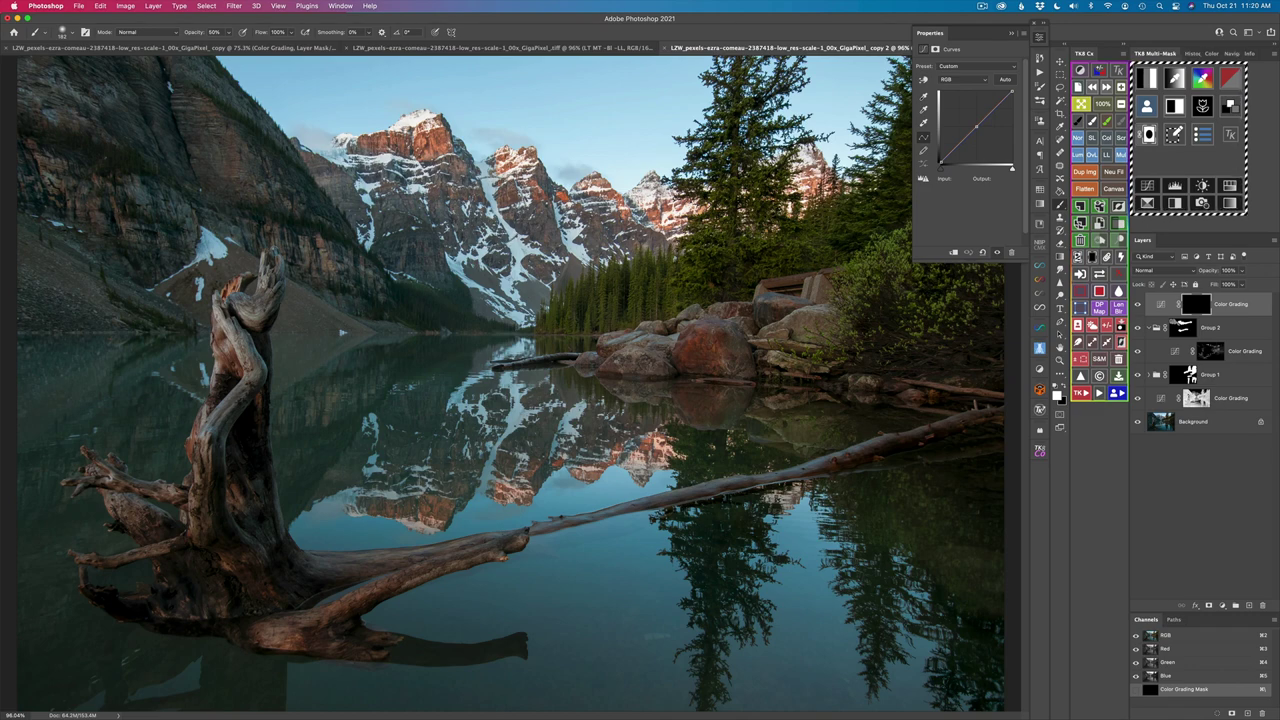
mouse_move(492, 210)
mouse_down()
mouse_move(463, 207)
mouse_move(486, 180)
mouse_move(514, 251)
mouse_move(517, 314)
mouse_move(480, 271)
mouse_move(505, 276)
mouse_move(486, 174)
mouse_move(466, 200)
mouse_move(525, 257)
mouse_move(566, 226)
mouse_move(580, 254)
mouse_move(600, 211)
mouse_move(660, 217)
mouse_move(791, 169)
mouse_move(797, 149)
mouse_move(806, 190)
mouse_move(794, 186)
mouse_up()
mouse_move(434, 194)
mouse_down()
mouse_move(369, 160)
mouse_move(423, 126)
mouse_move(337, 151)
mouse_move(363, 249)
mouse_move(411, 274)
mouse_move(300, 232)
mouse_up()
mouse_move(236, 236)
mouse_down()
mouse_move(214, 243)
mouse_move(193, 290)
mouse_move(226, 223)
mouse_move(354, 323)
mouse_move(326, 317)
mouse_up()
mouse_move(228, 350)
mouse_down()
mouse_move(200, 380)
mouse_move(189, 349)
mouse_move(193, 368)
mouse_up()
mouse_move(199, 384)
mouse_down()
mouse_move(171, 303)
mouse_move(192, 250)
mouse_up()
mouse_move(166, 89)
mouse_down()
mouse_move(161, 58)
mouse_move(174, 106)
mouse_move(164, 67)
mouse_up()
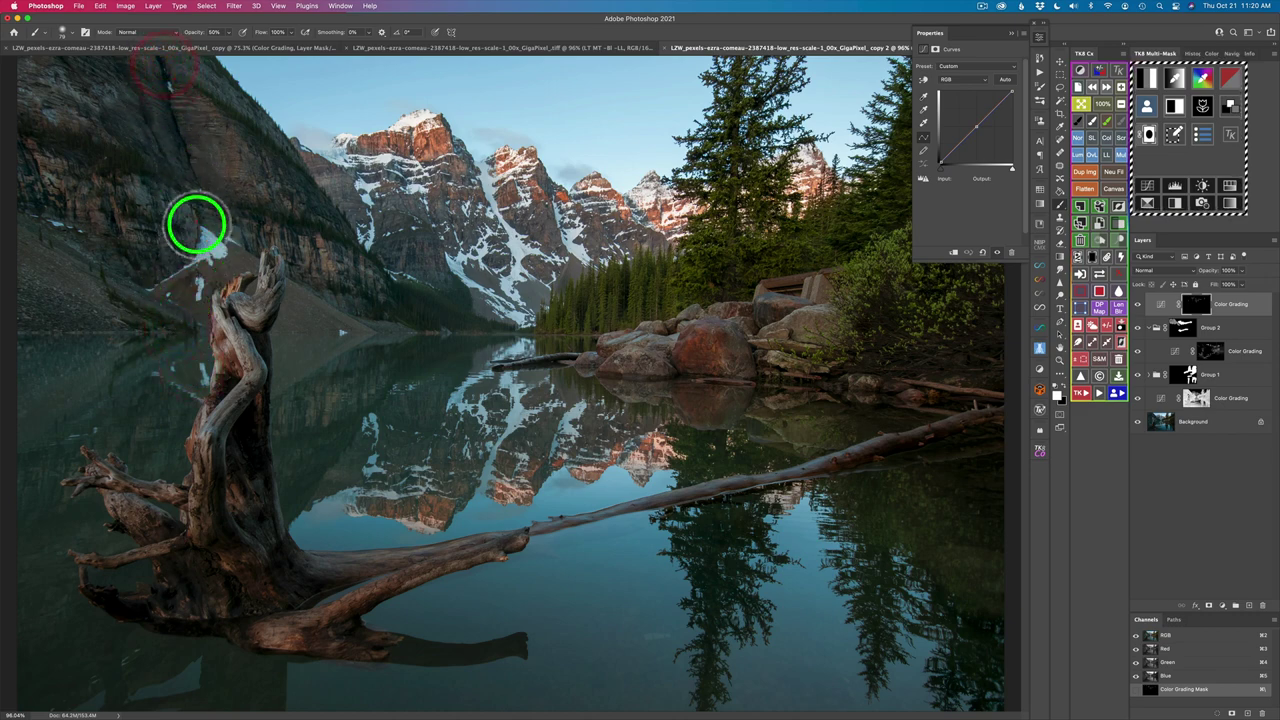
mouse_move(195, 222)
mouse_down()
mouse_move(194, 289)
mouse_move(194, 254)
mouse_move(223, 235)
mouse_move(194, 274)
mouse_move(196, 366)
mouse_up()
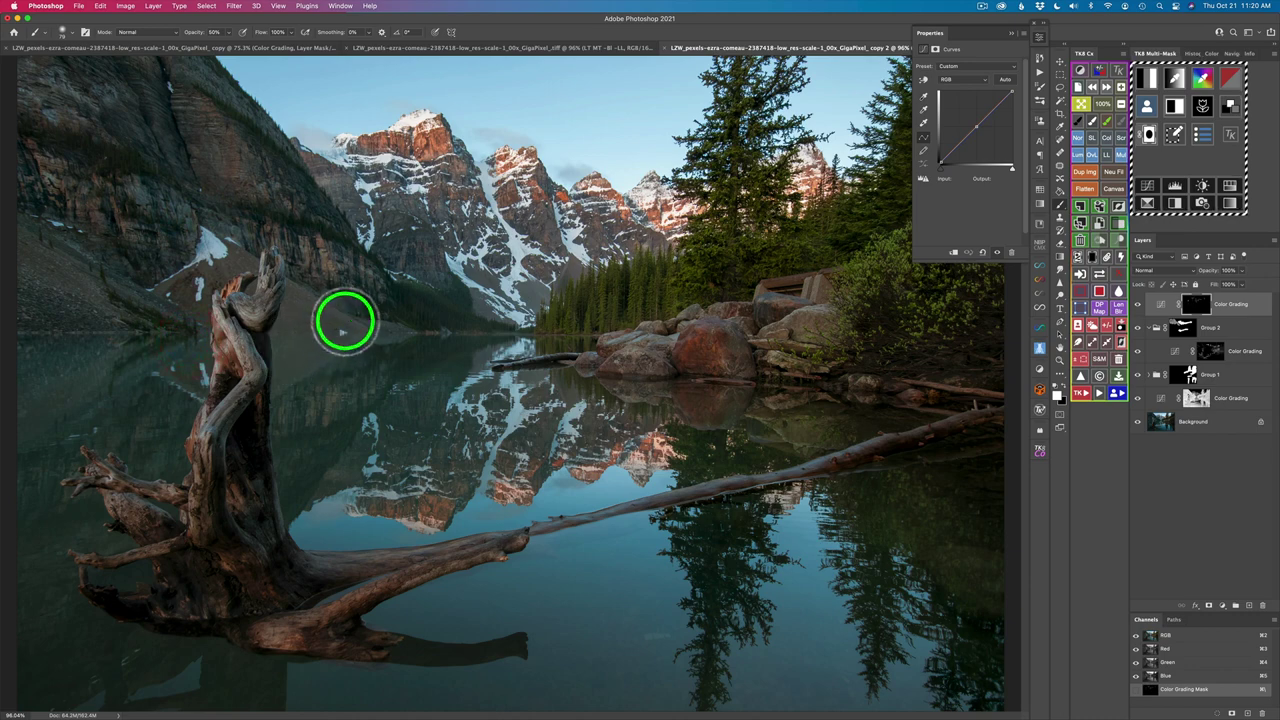
mouse_move(317, 305)
mouse_down()
mouse_move(364, 202)
mouse_move(387, 262)
mouse_move(454, 285)
mouse_move(473, 270)
mouse_move(514, 309)
mouse_up()
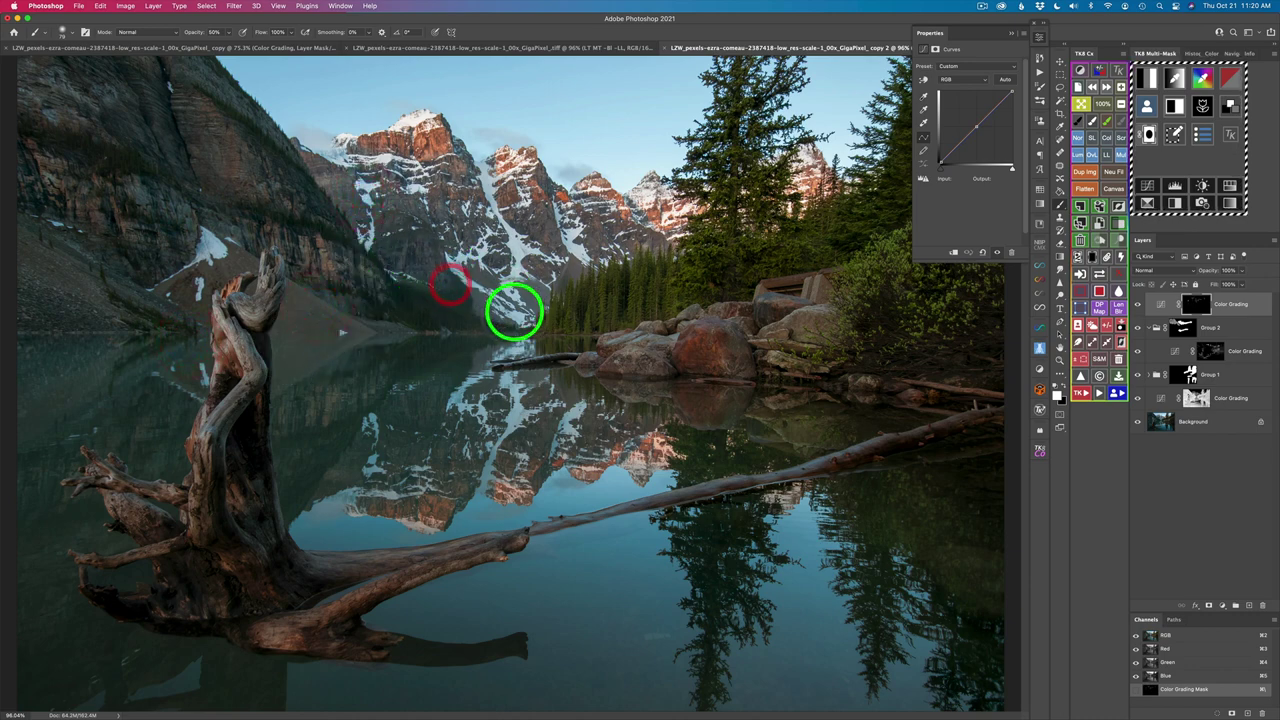
mouse_move(445, 250)
mouse_down()
mouse_move(491, 284)
mouse_move(460, 254)
mouse_up()
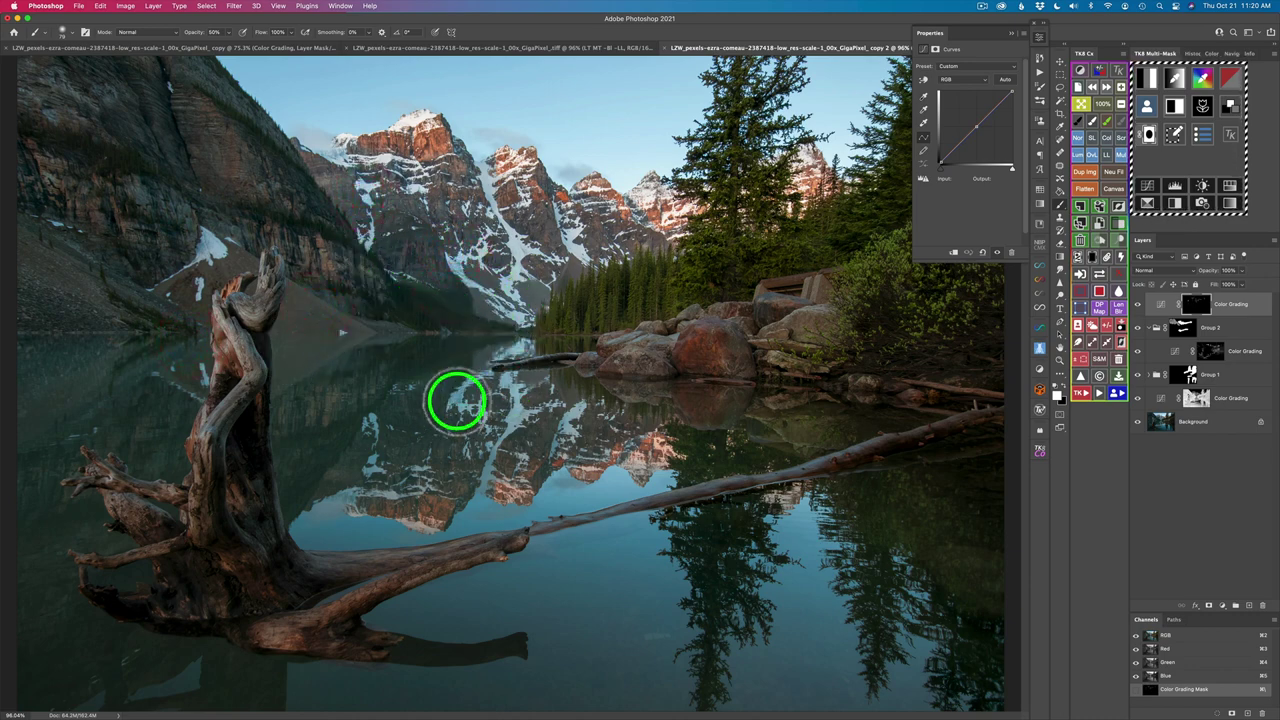
Paint white through the selection over the snow's reflection in the lake on the same Color Grading mask
drag(494, 357, 464, 430)
mouse_move(508, 377)
mouse_down()
mouse_move(526, 403)
mouse_move(512, 426)
mouse_move(524, 347)
mouse_up()
click(494, 418)
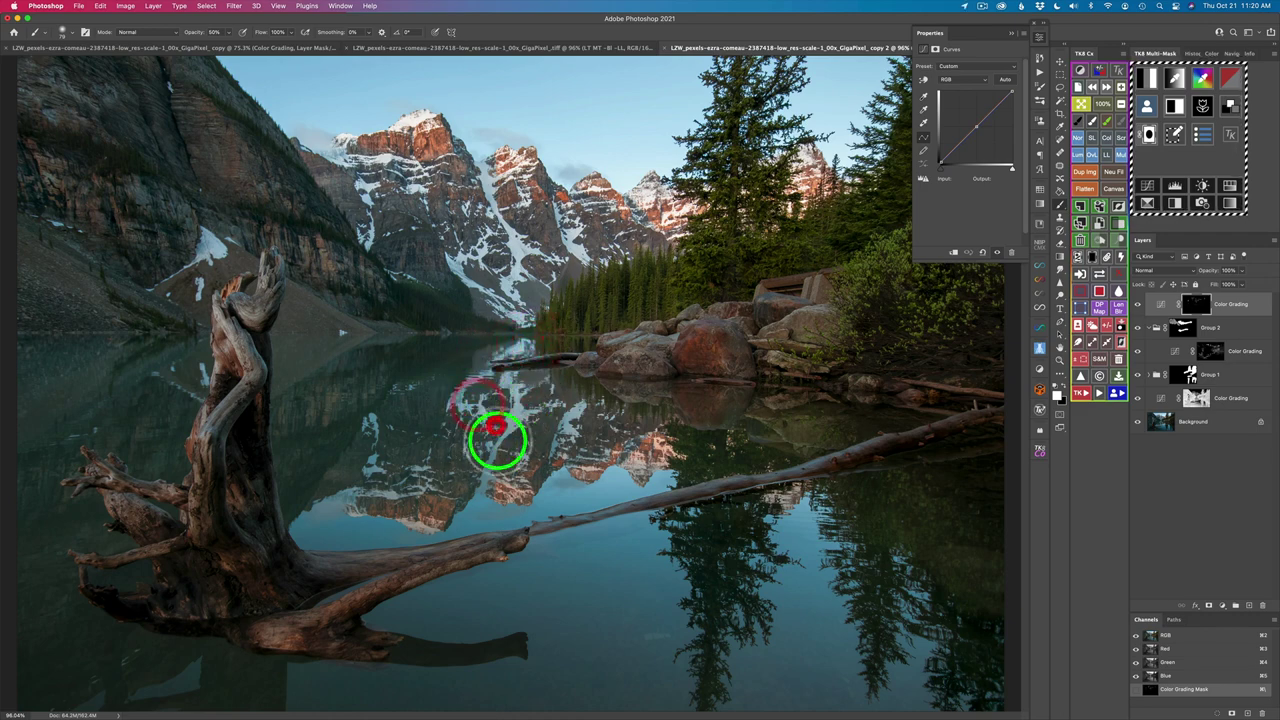
click(487, 447)
mouse_move(486, 476)
mouse_down()
mouse_move(503, 425)
mouse_move(491, 467)
mouse_move(446, 492)
mouse_move(432, 521)
mouse_move(397, 505)
mouse_move(426, 519)
mouse_up()
drag(377, 481, 381, 494)
drag(379, 434, 380, 480)
drag(366, 409, 376, 484)
mouse_move(371, 423)
mouse_down()
mouse_move(373, 482)
mouse_move(368, 406)
mouse_move(380, 478)
mouse_move(381, 447)
mouse_move(368, 413)
mouse_move(372, 515)
mouse_up()
drag(406, 479, 396, 476)
mouse_move(476, 457)
mouse_down()
mouse_move(630, 425)
mouse_move(594, 449)
mouse_up()
drag(584, 406, 563, 420)
drag(531, 388, 520, 343)
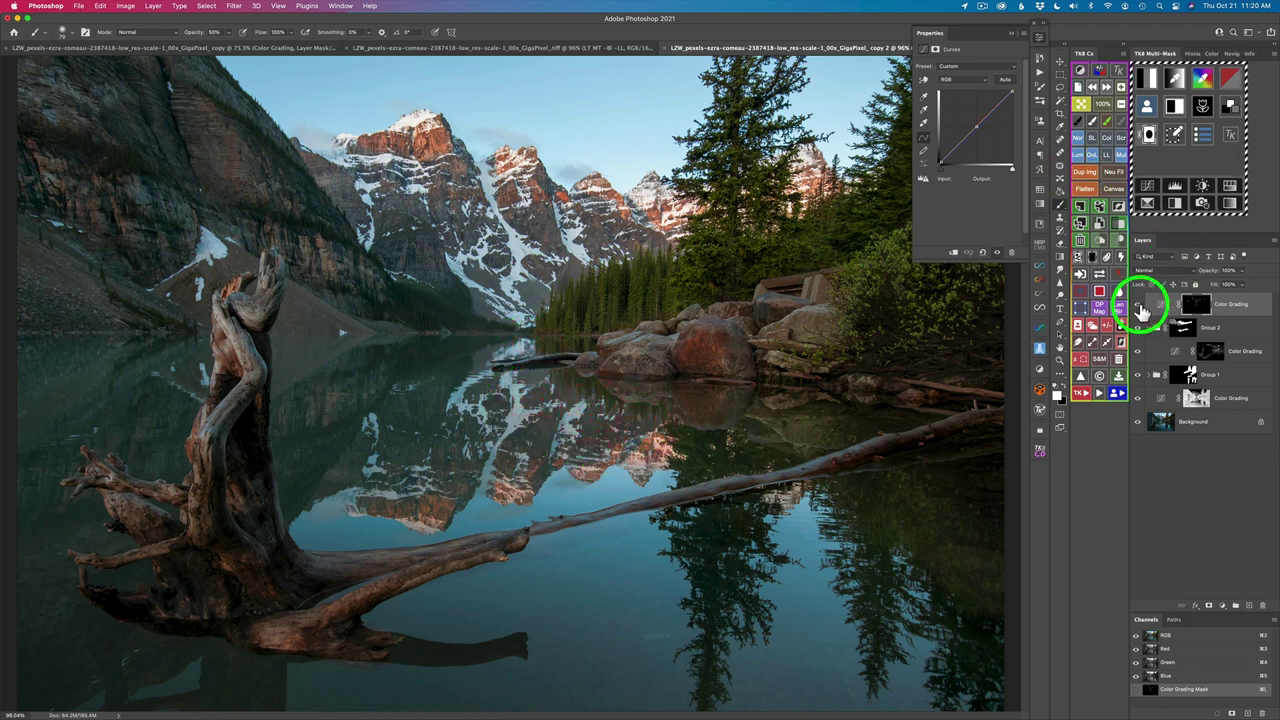
Shift the snow Color Grading layer's tint slightly further toward orange-red and compare the image with and without the layer
click(1138, 305)
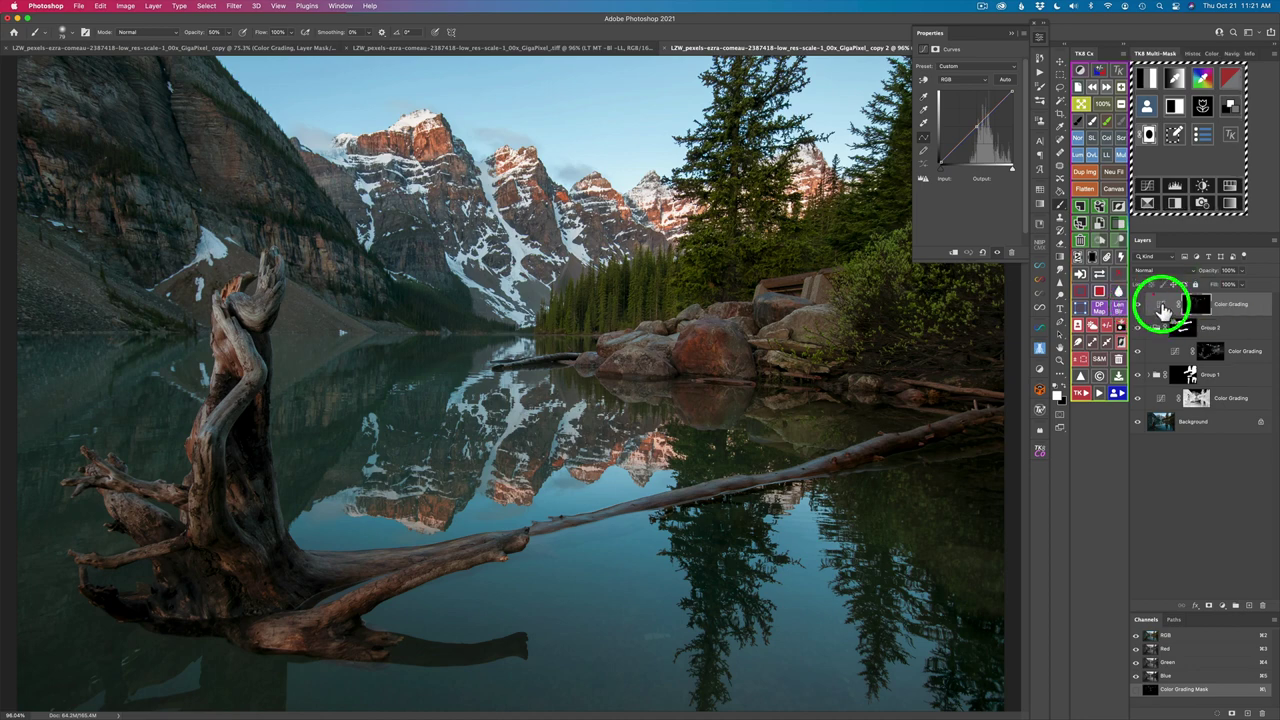
click(1163, 311)
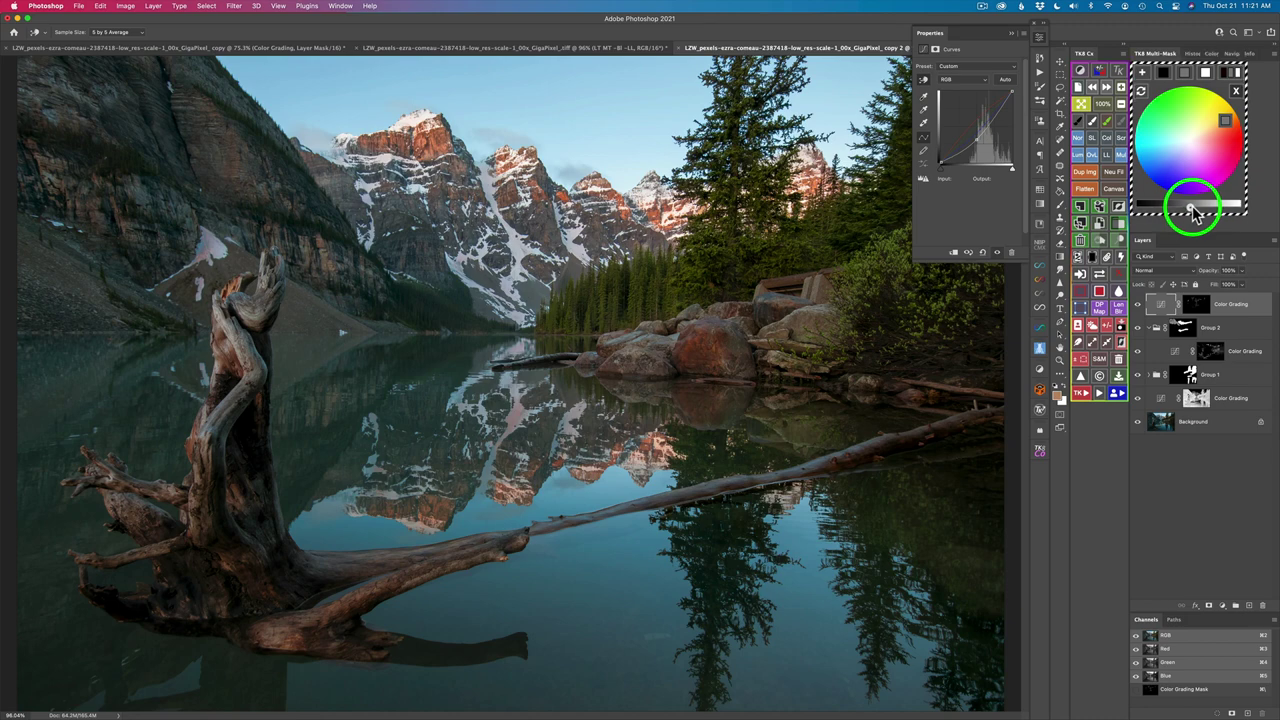
click(1234, 124)
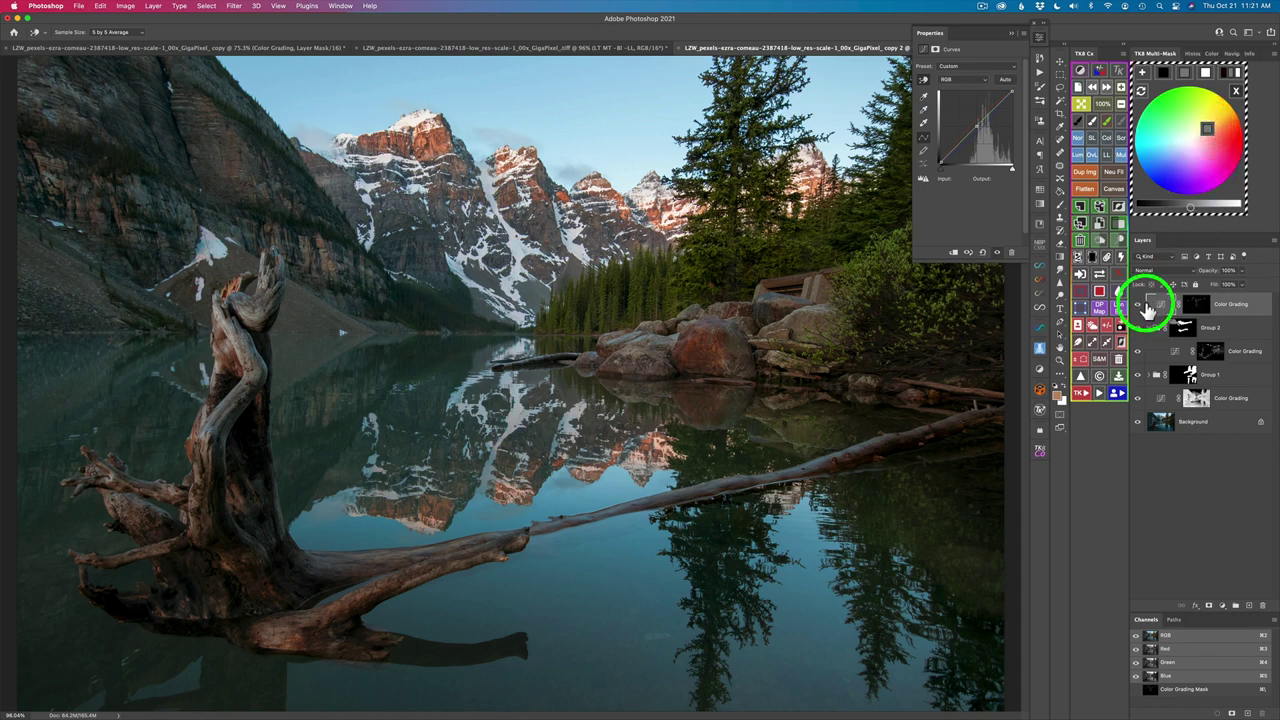
drag(1138, 311, 1140, 312)
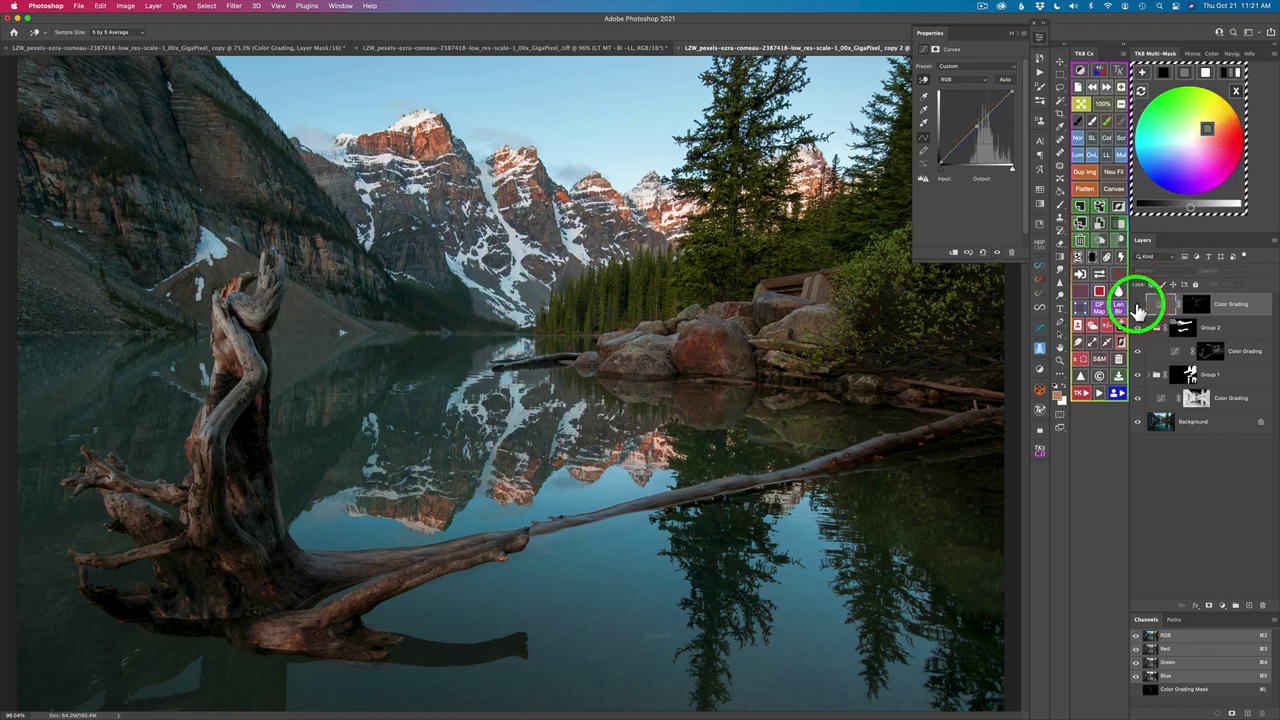
click(1138, 311)
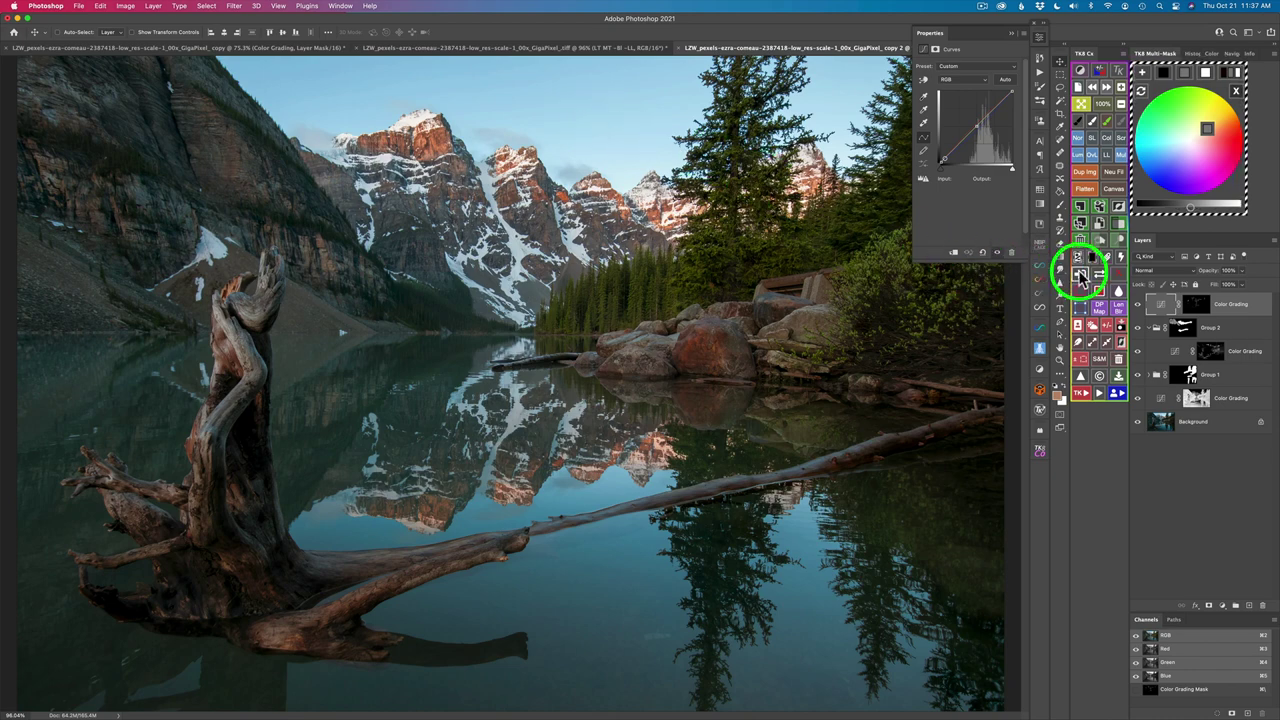
Select the sky, replacing the current selection, and add a new Color Grading layer masked to it
click(1094, 328)
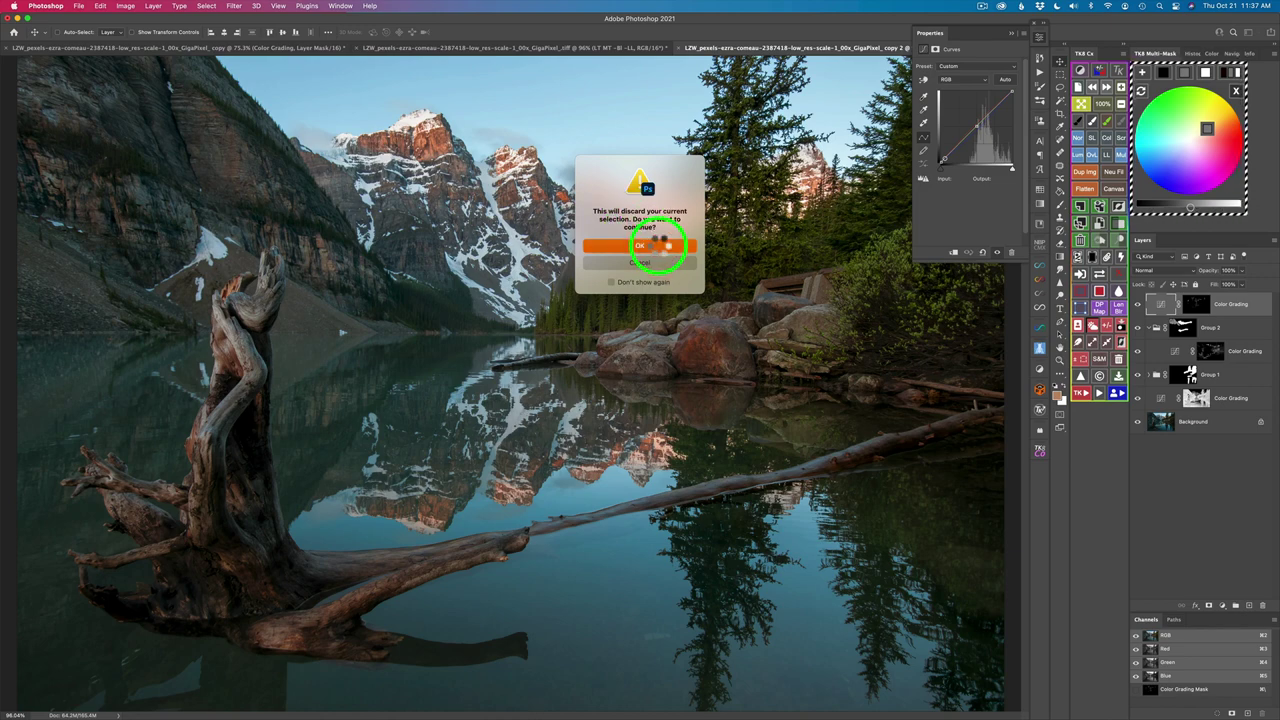
click(659, 248)
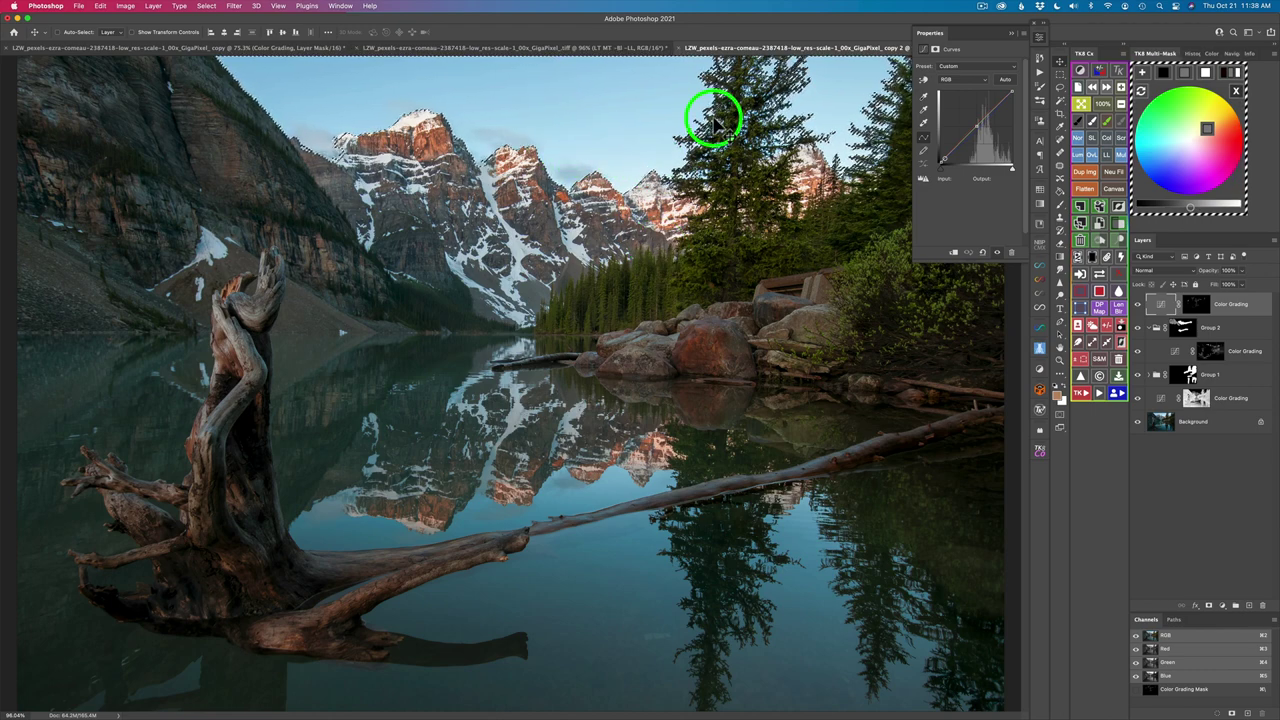
click(1144, 78)
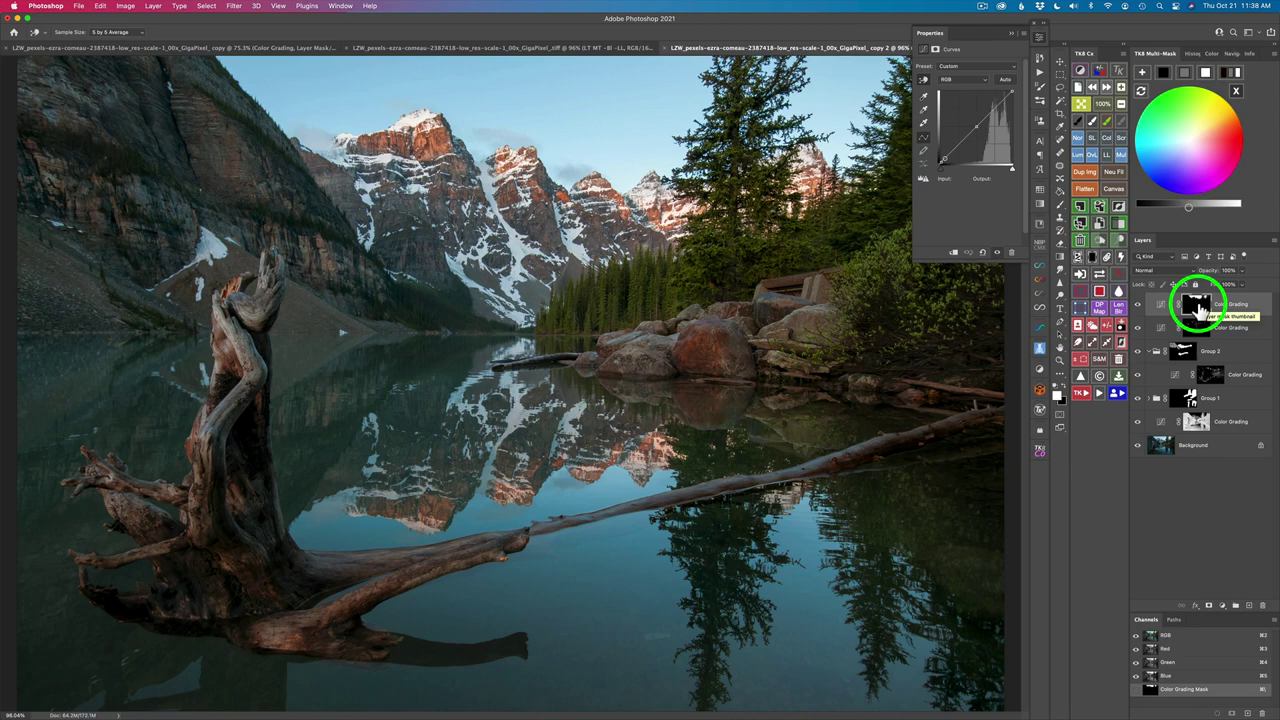
Darken the sky layer's midtones and tint them blue, then compare the image with and without the layer
click(1186, 73)
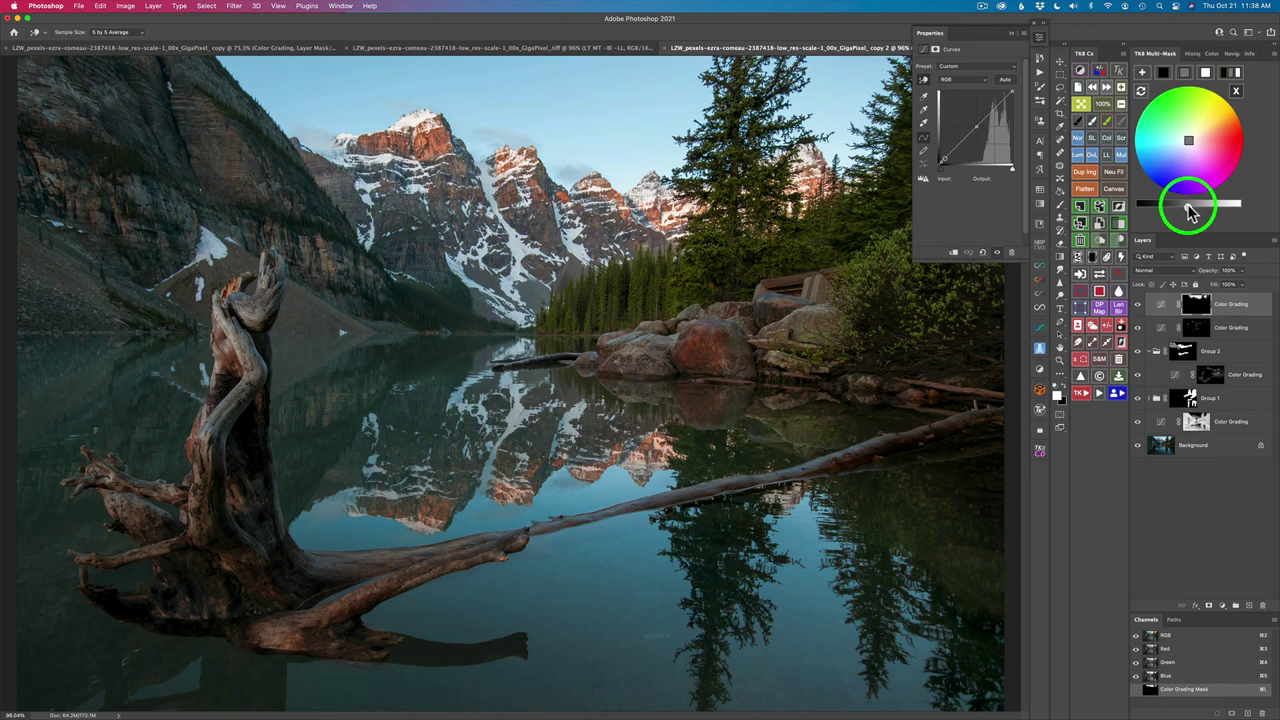
click(1174, 207)
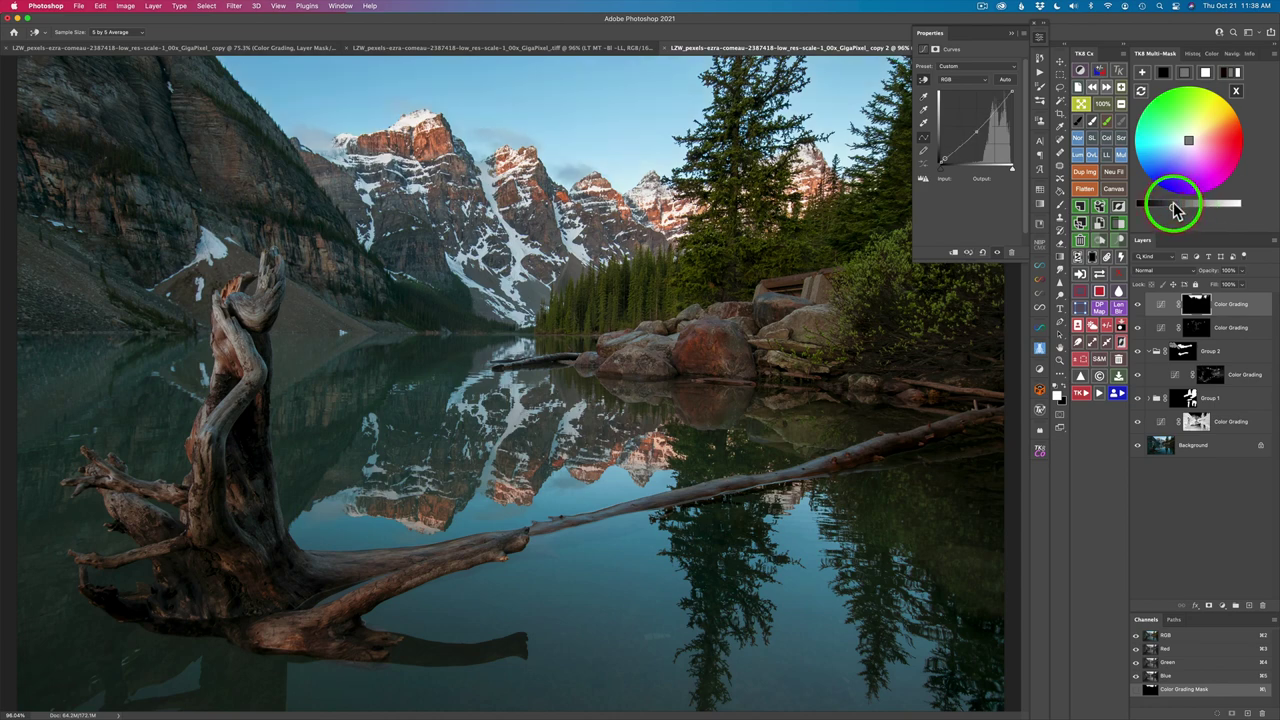
click(1171, 207)
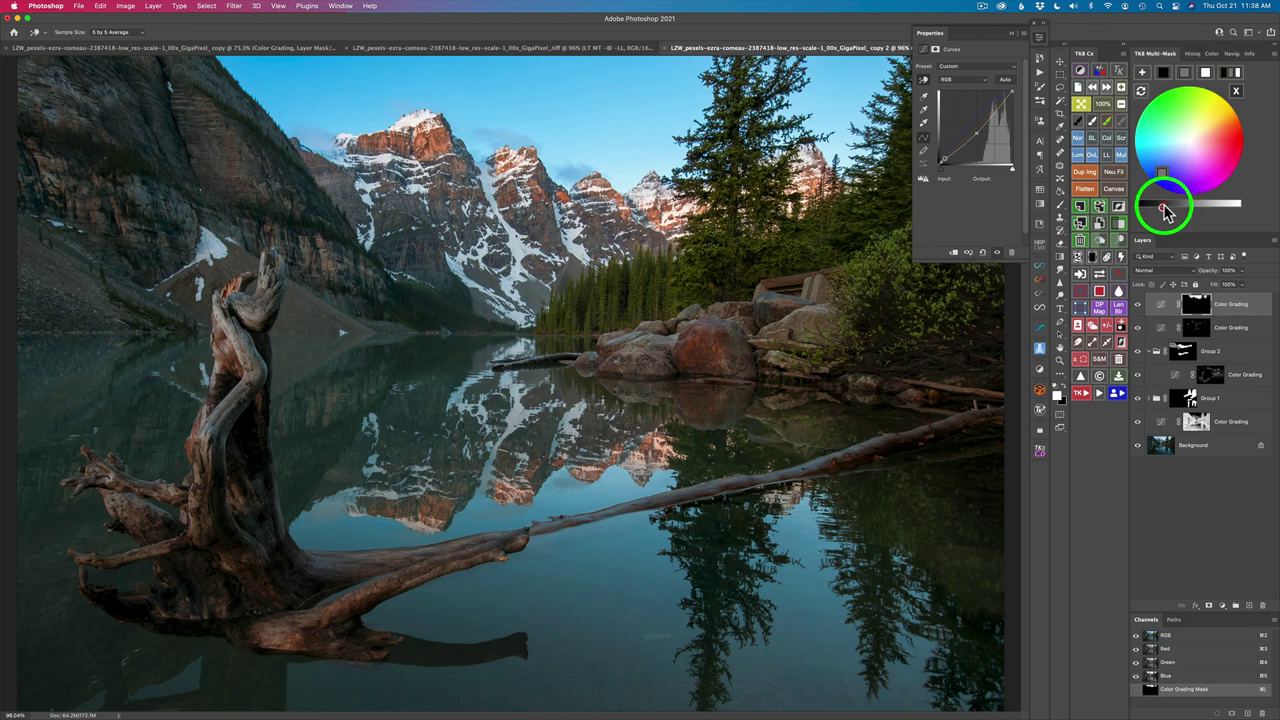
drag(1163, 206, 1166, 206)
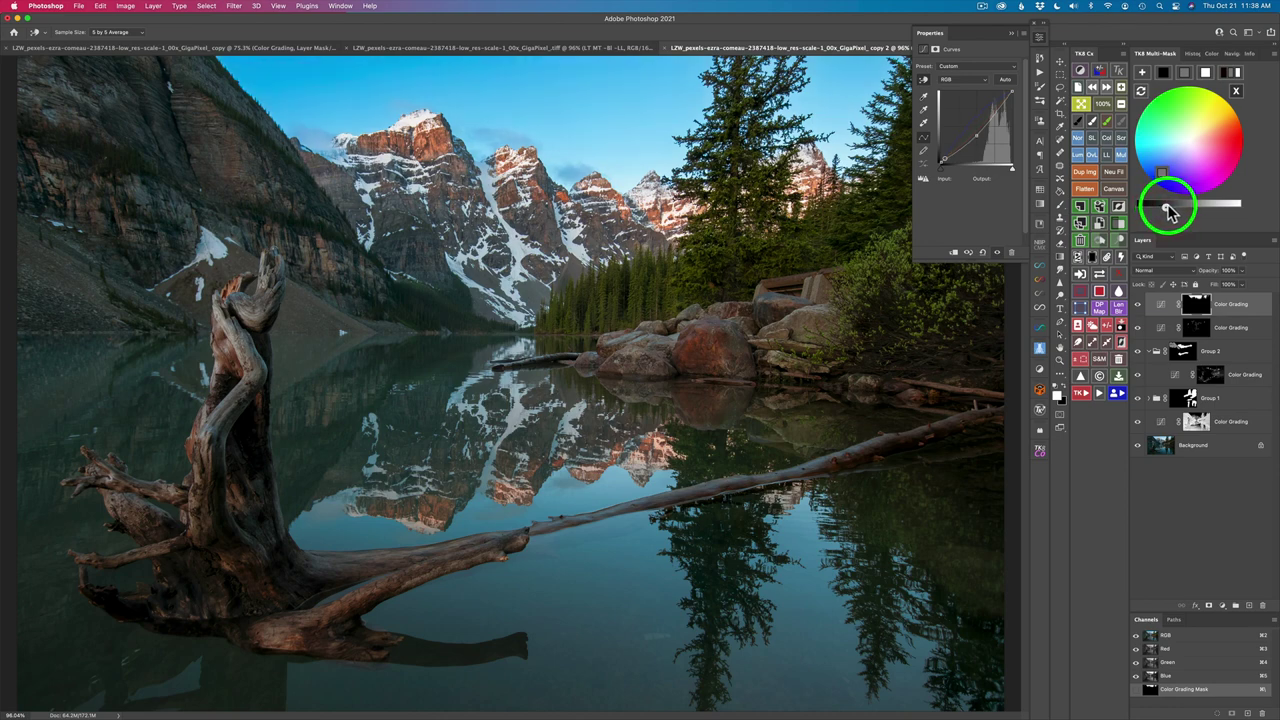
click(1139, 306)
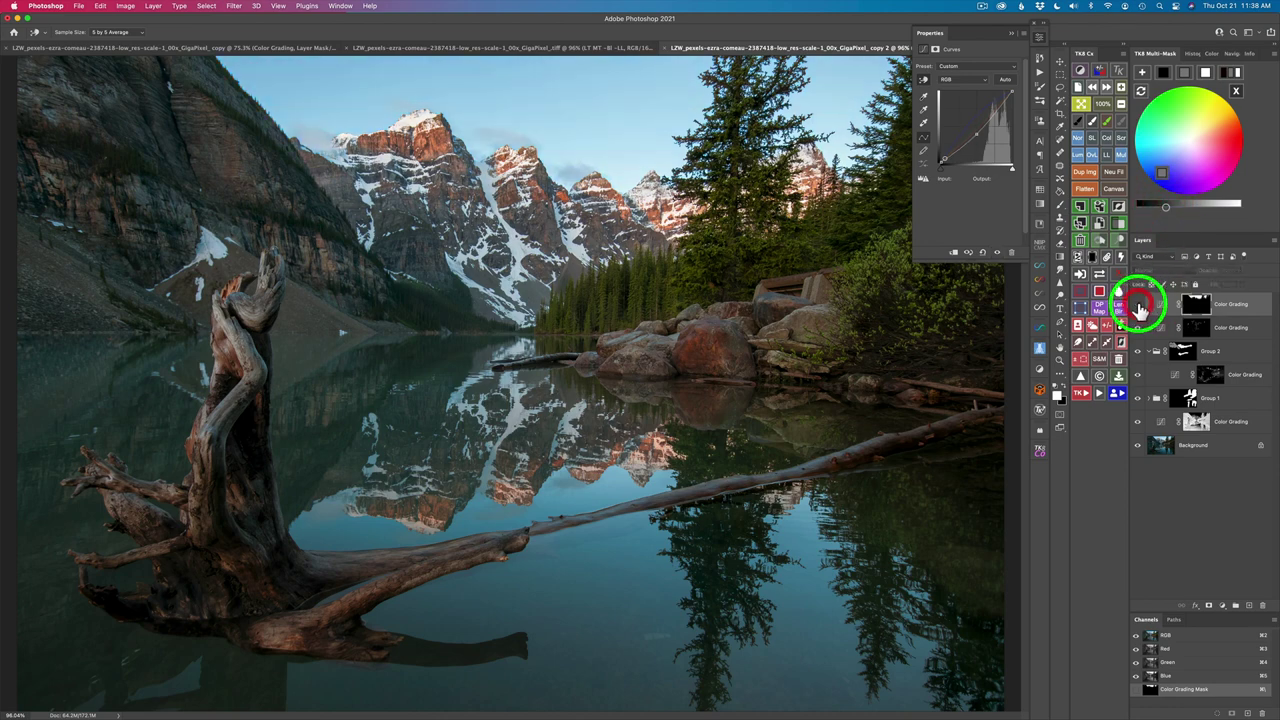
click(1139, 306)
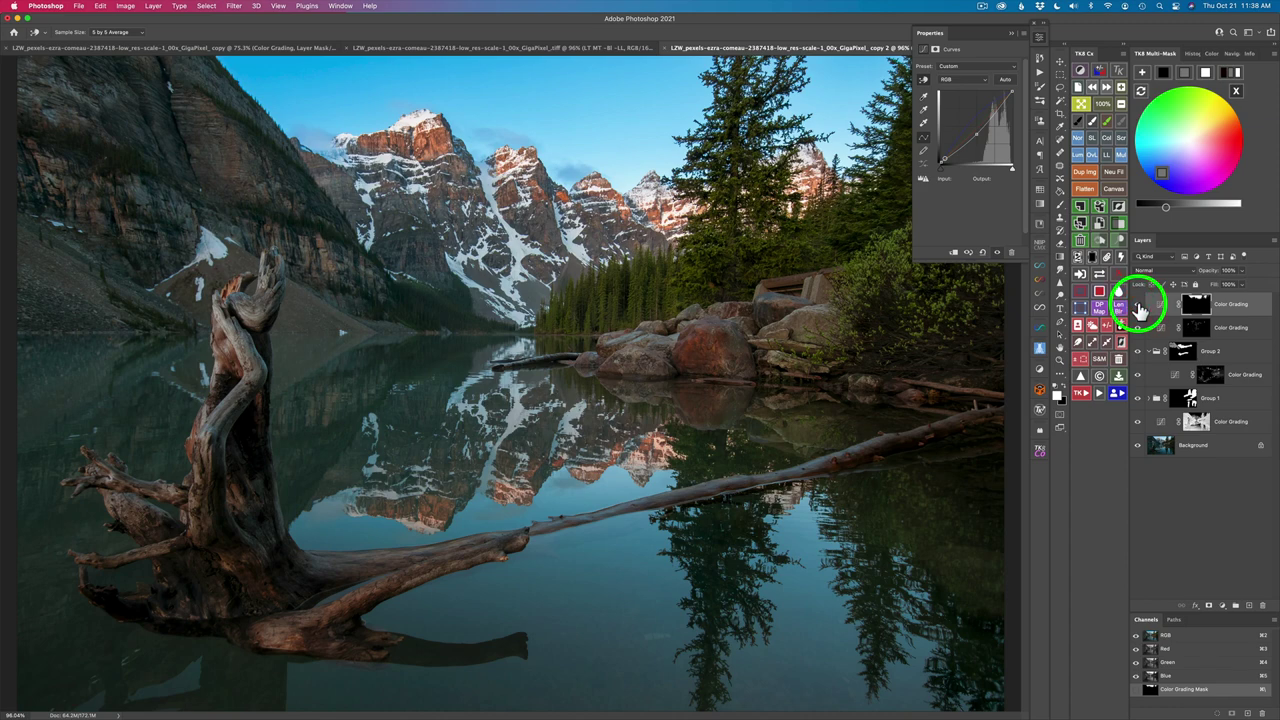
Generate a zone mask from the dark cliff tone by sampling the shaded mountainside, color 1b1e20
key(v)
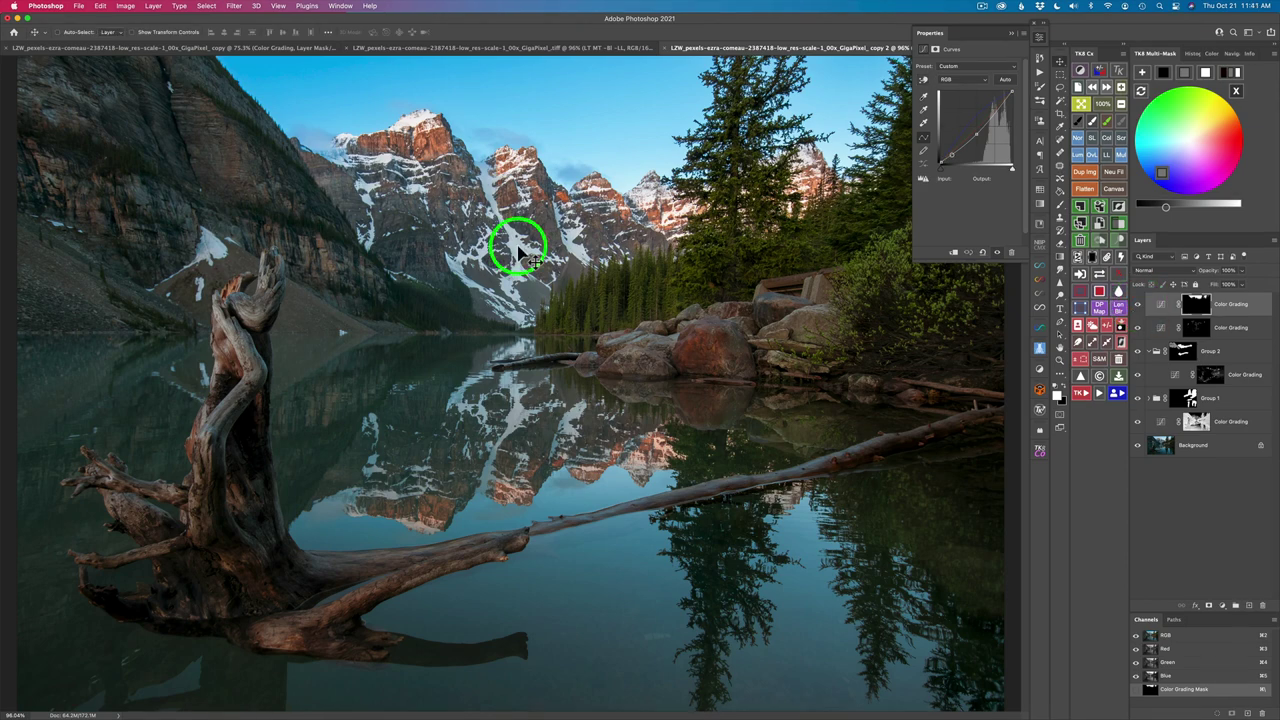
click(218, 166)
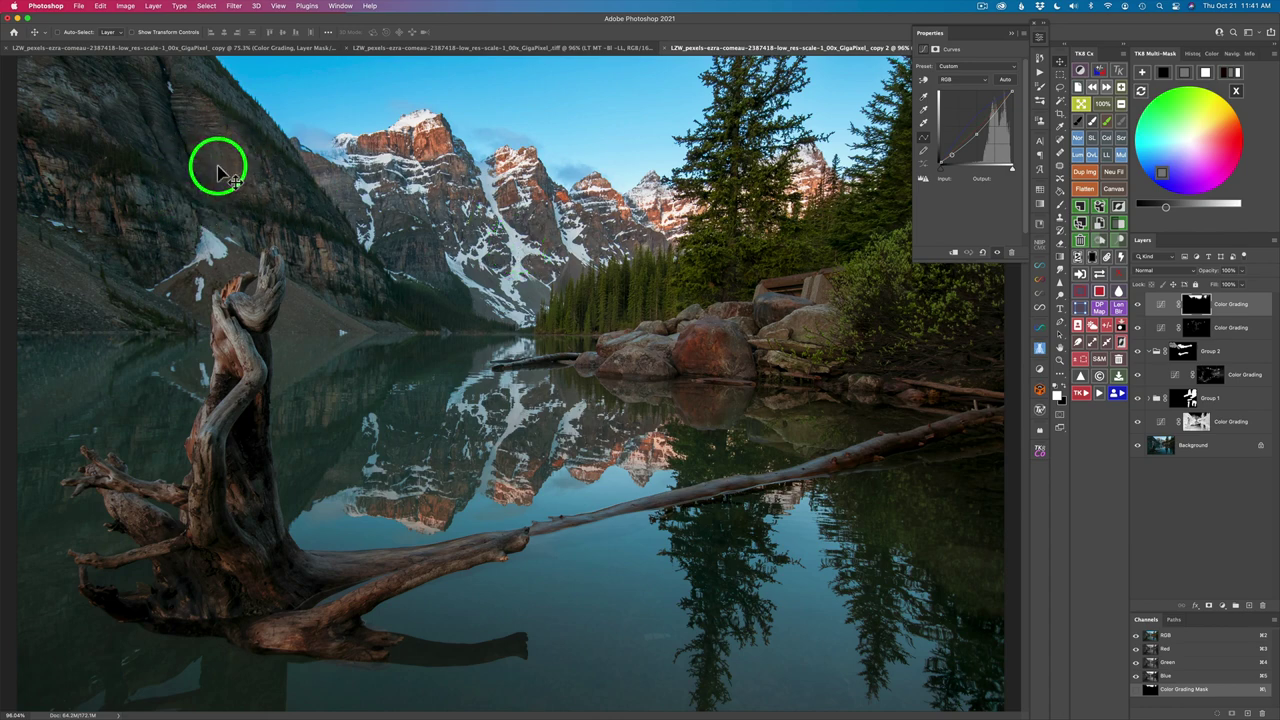
click(1237, 93)
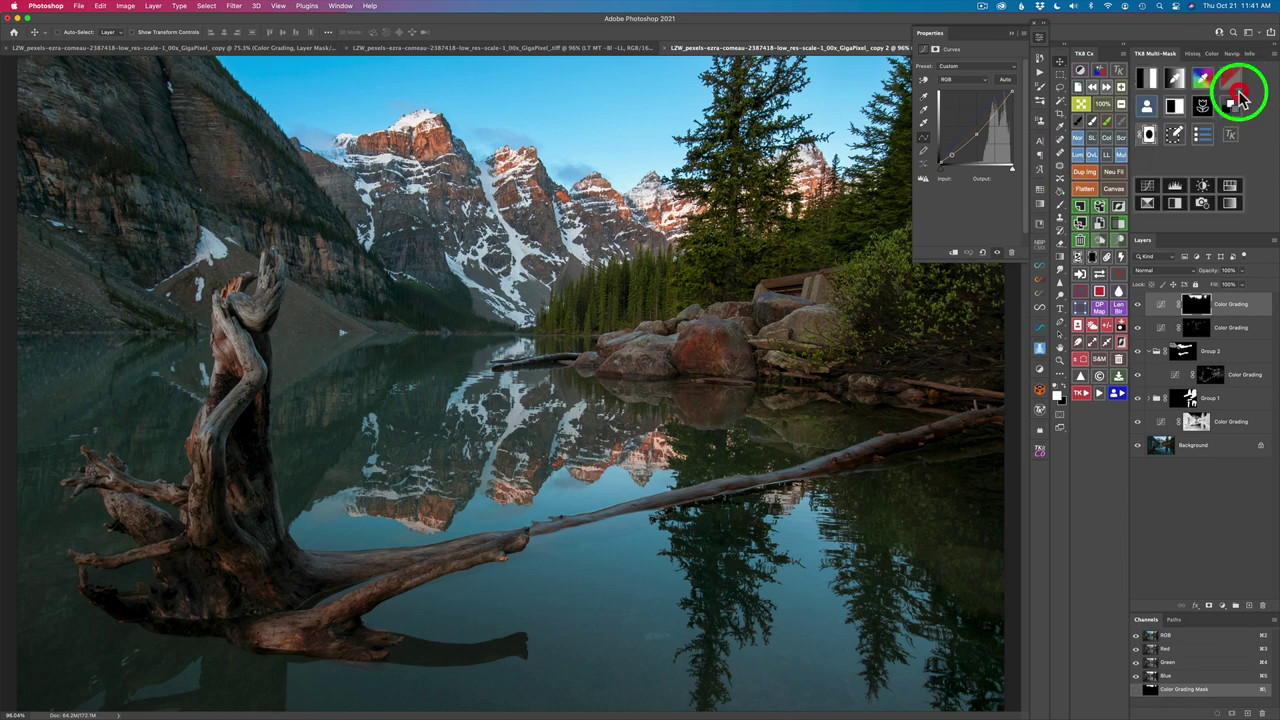
click(1178, 74)
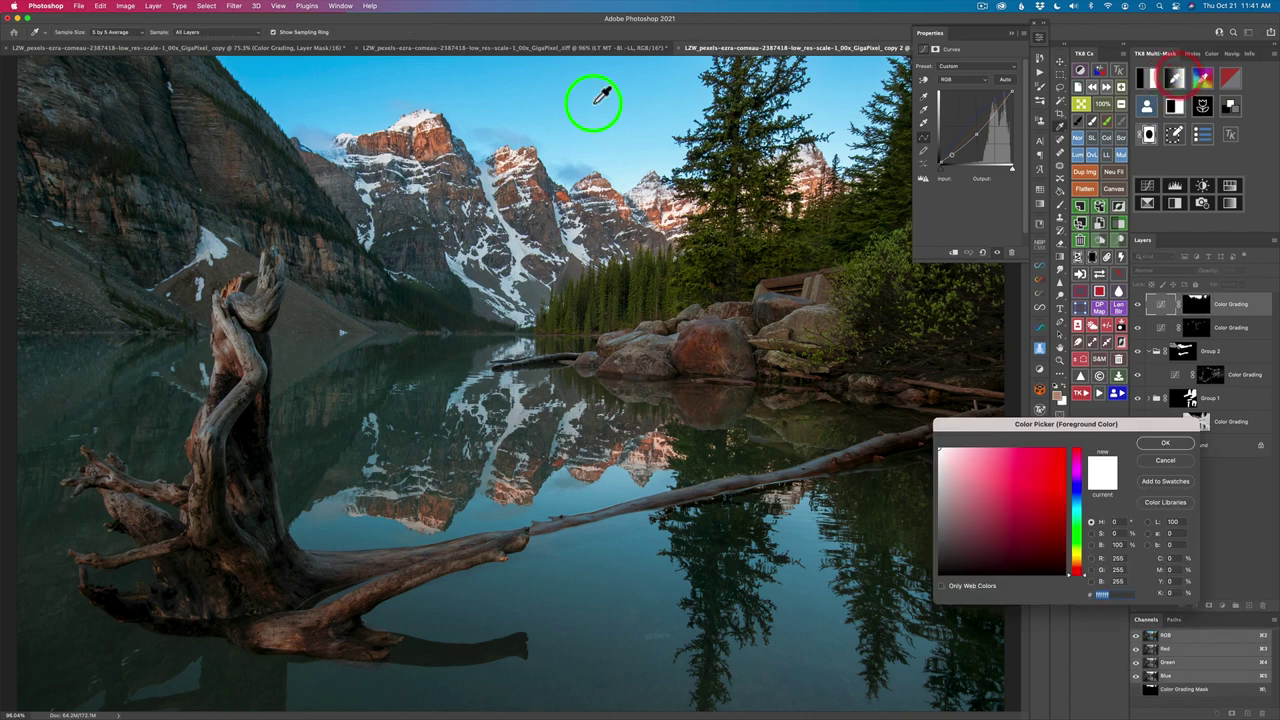
click(278, 160)
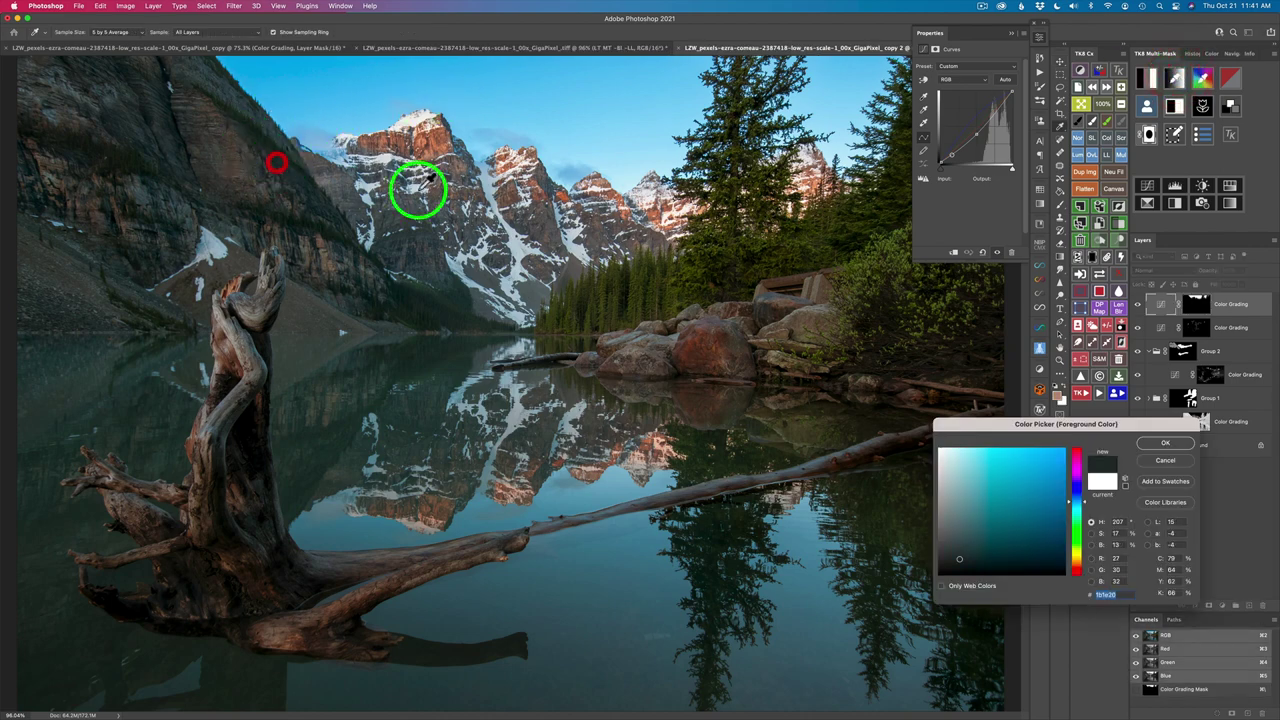
click(1166, 450)
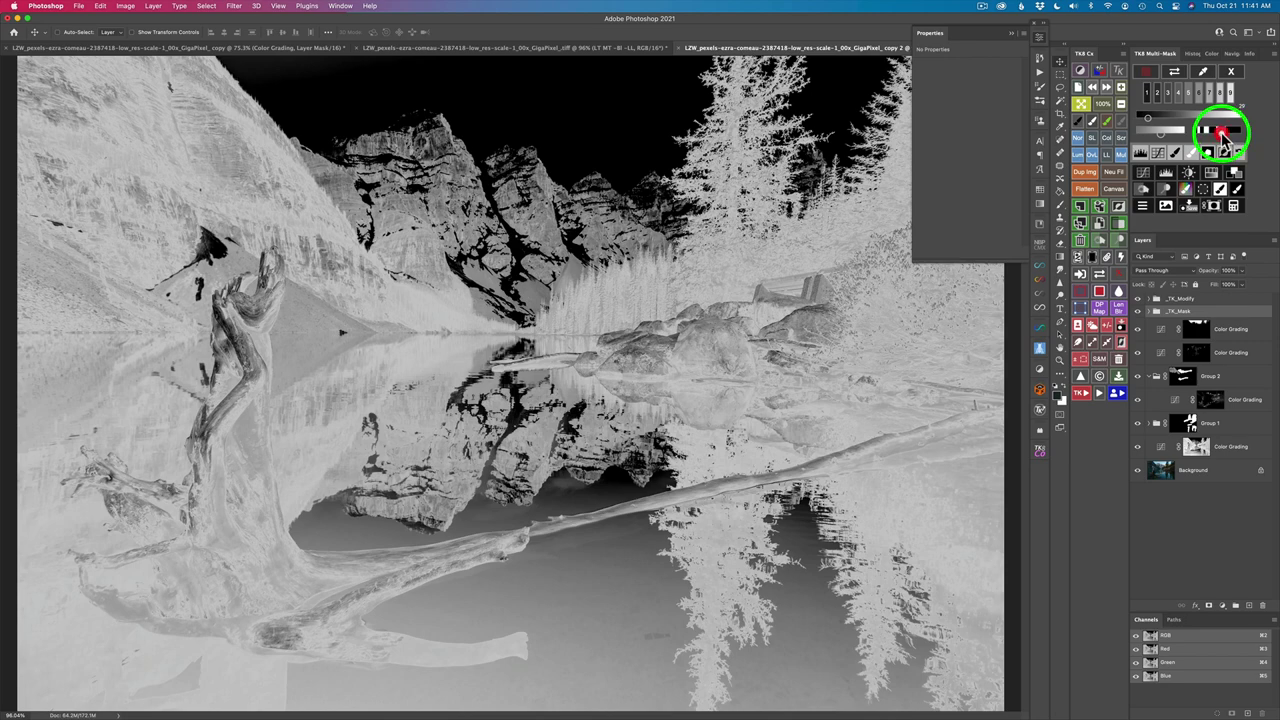
Refine the dark-cliff zone mask's contrast and tonal range, and apply it to a new Color Grading layer
click(1230, 132)
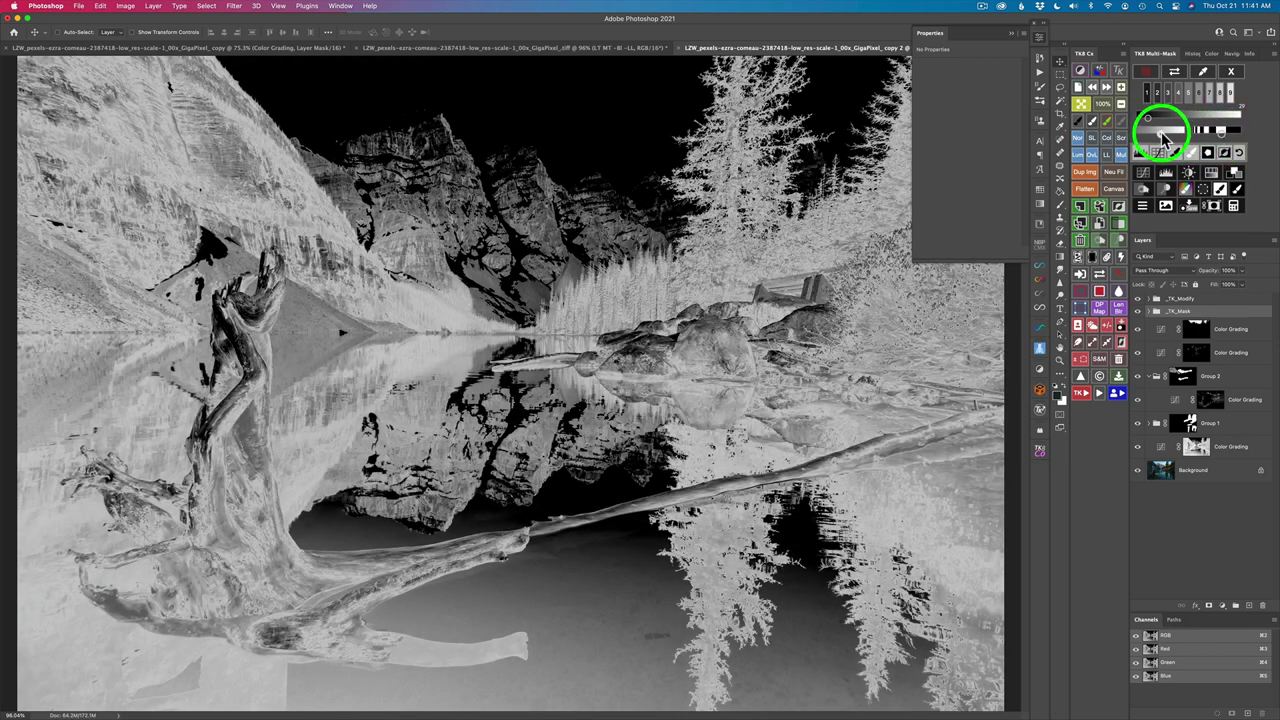
click(1172, 133)
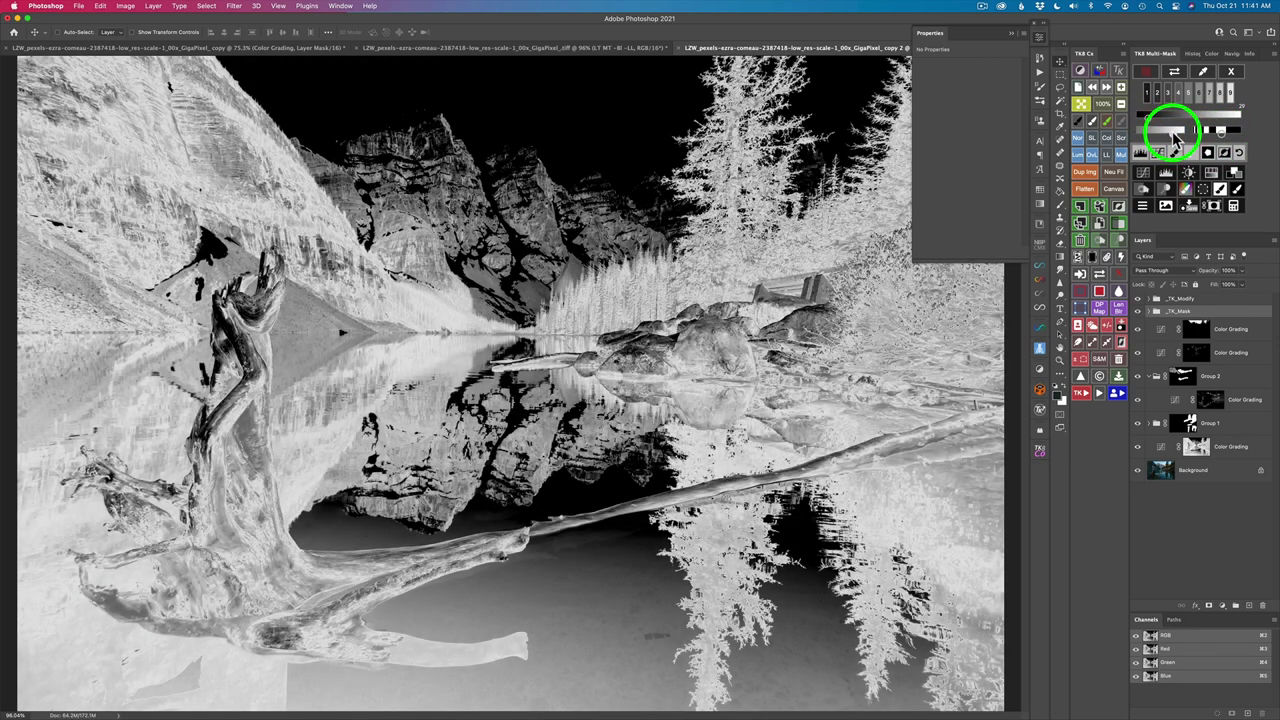
click(1177, 138)
click(1236, 174)
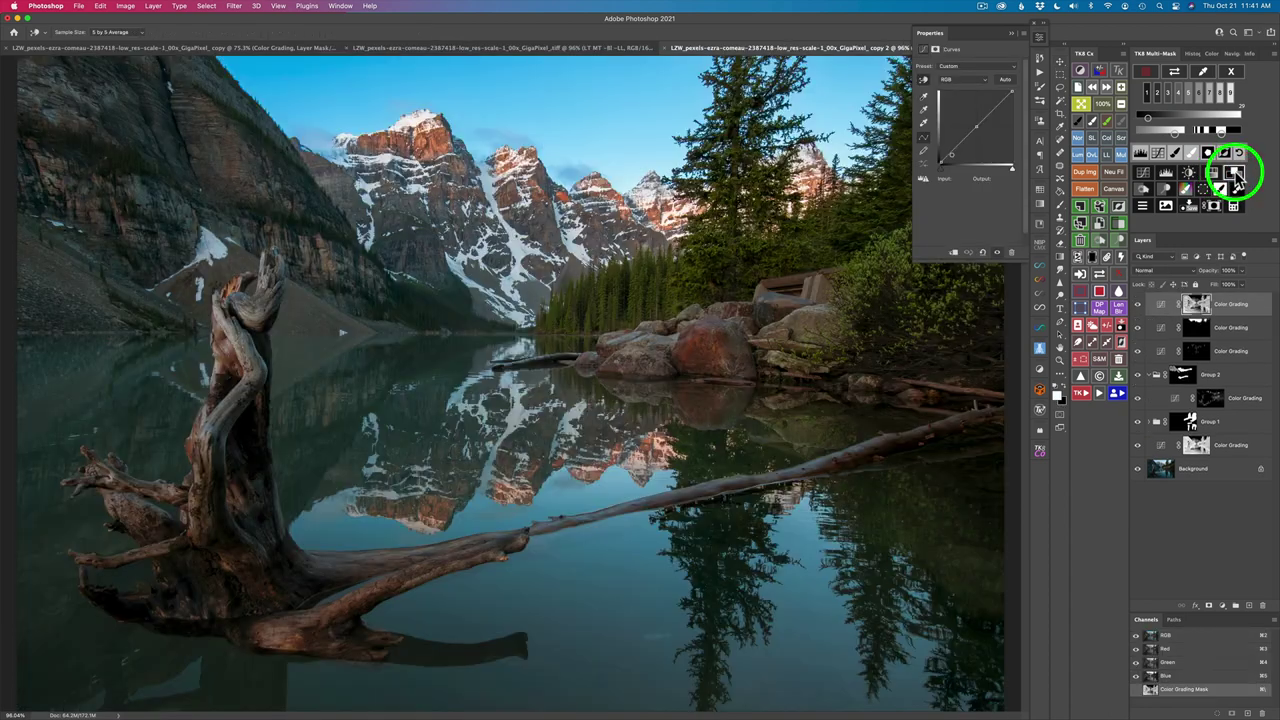
Brighten the new cliff Color Grading layer's midtones and tint them slightly toward red
click(1188, 76)
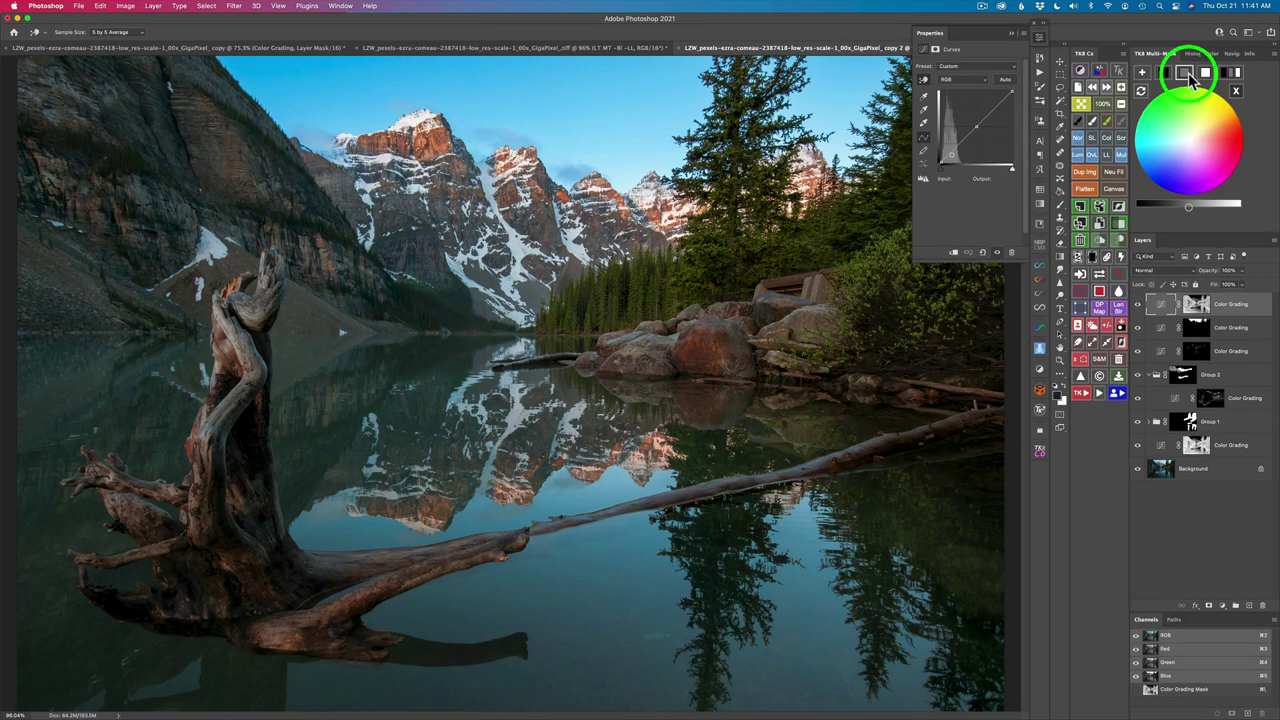
click(1188, 207)
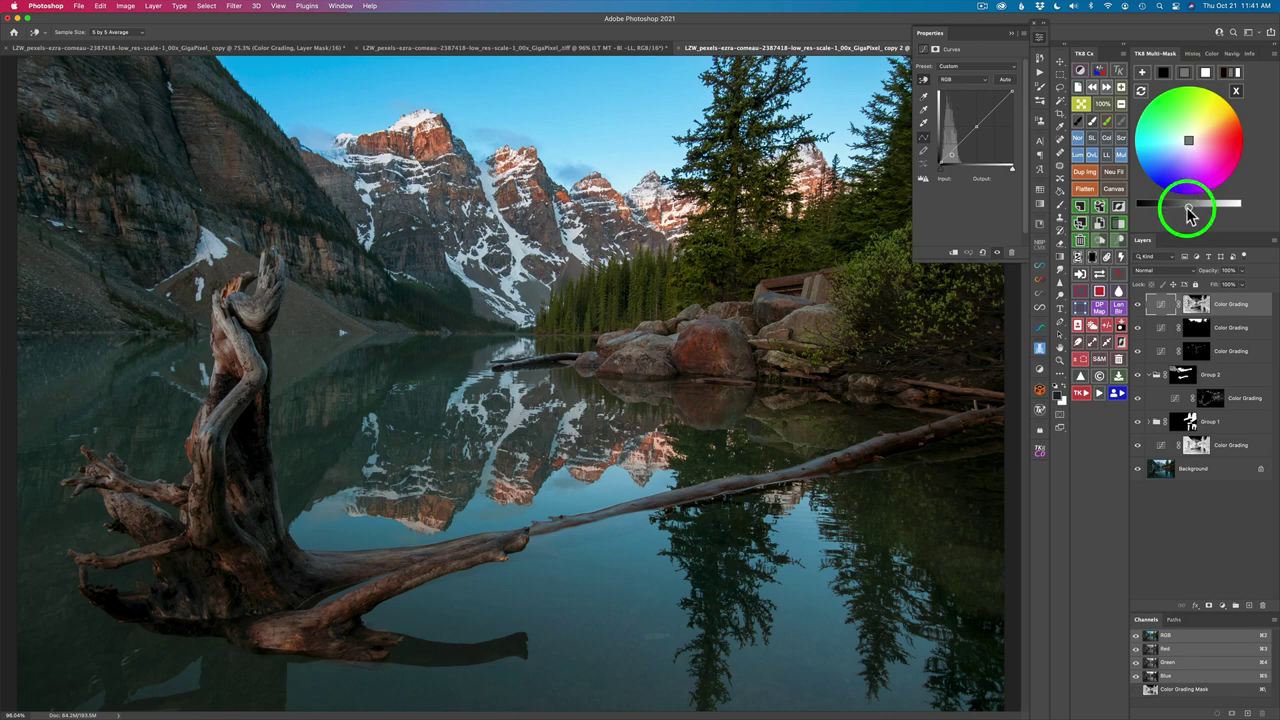
drag(1190, 212, 1199, 210)
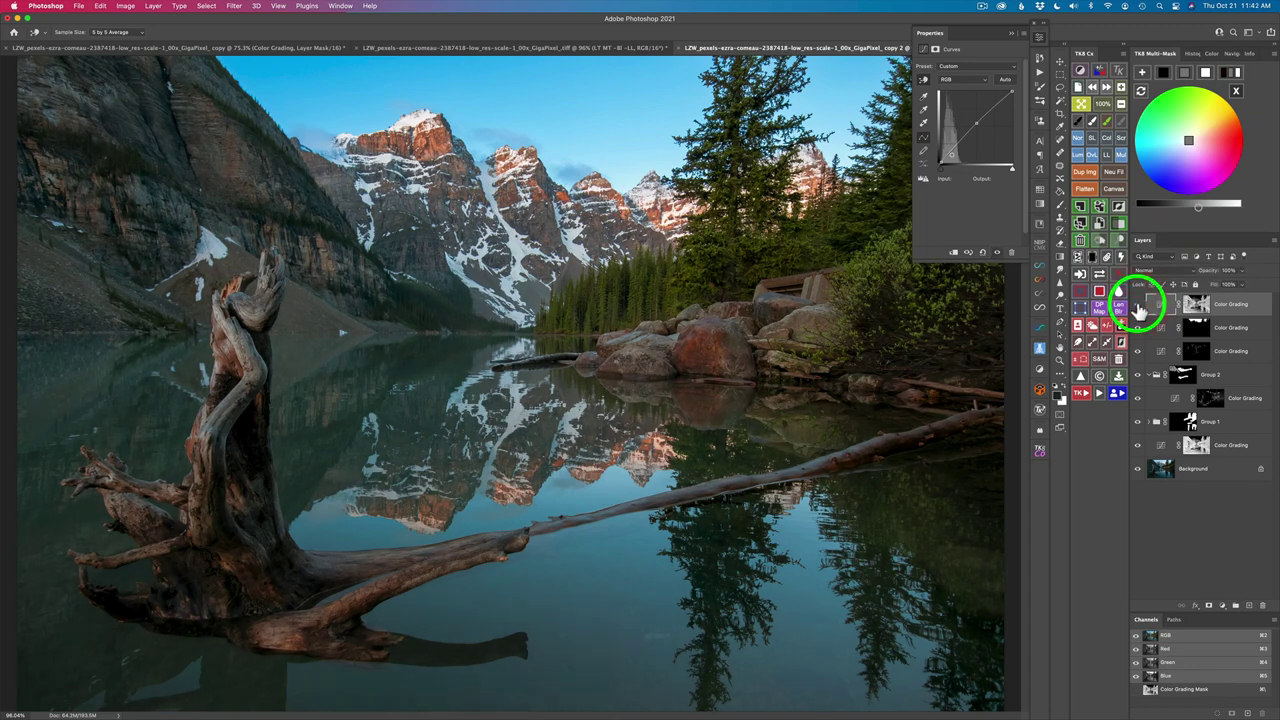
click(1200, 208)
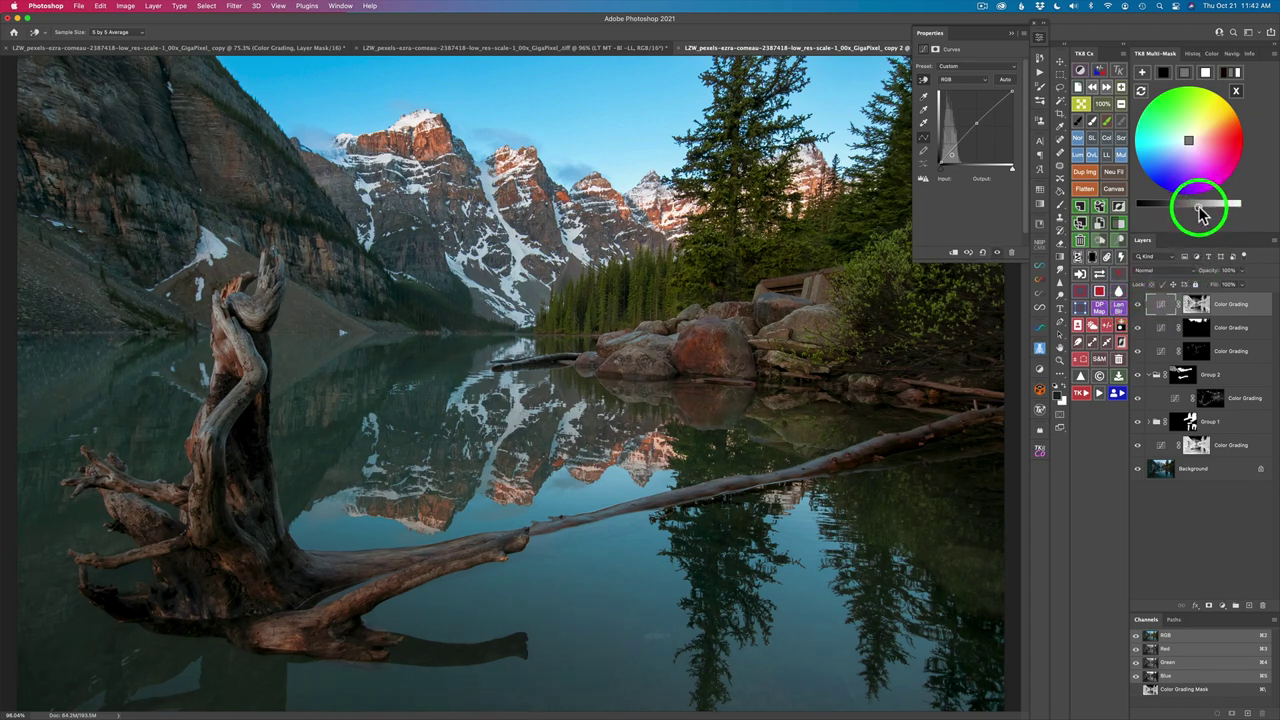
drag(1200, 206, 1205, 212)
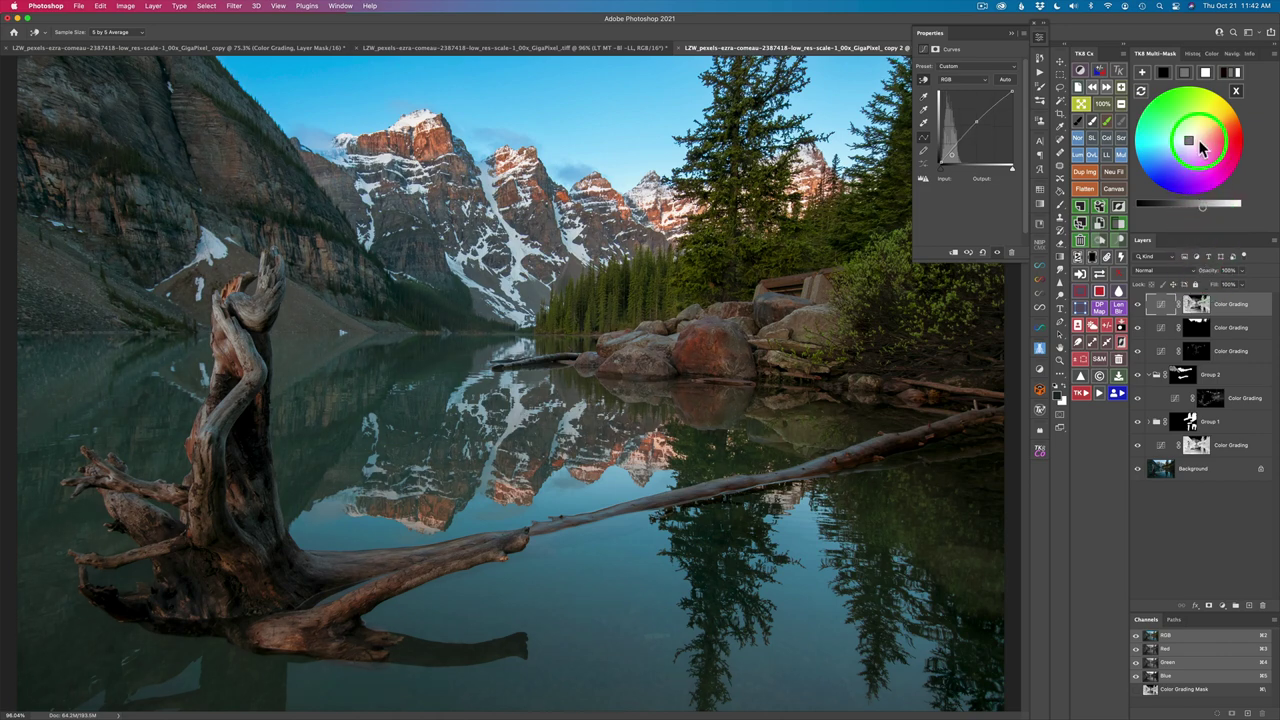
drag(1192, 143, 1199, 142)
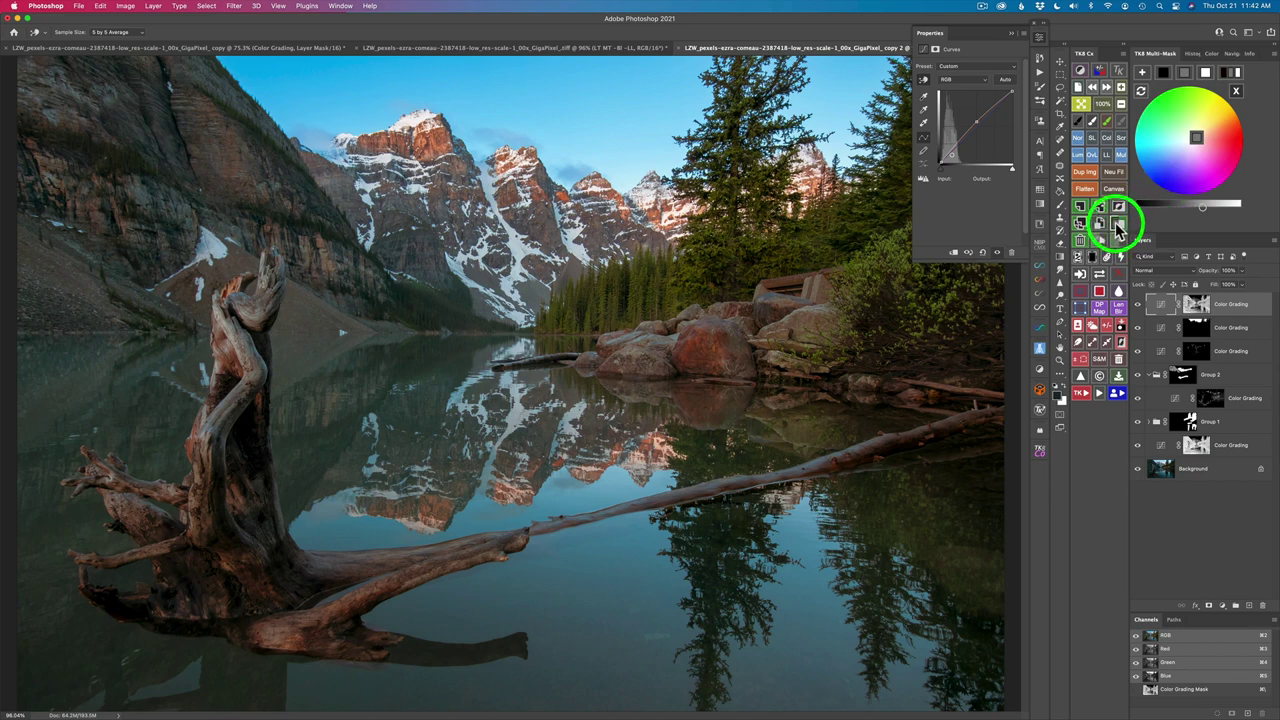
Put the cliff Color Grading layer in a group with a black mask and paint white over the shaded mountainside at 100% opacity
click(1118, 224)
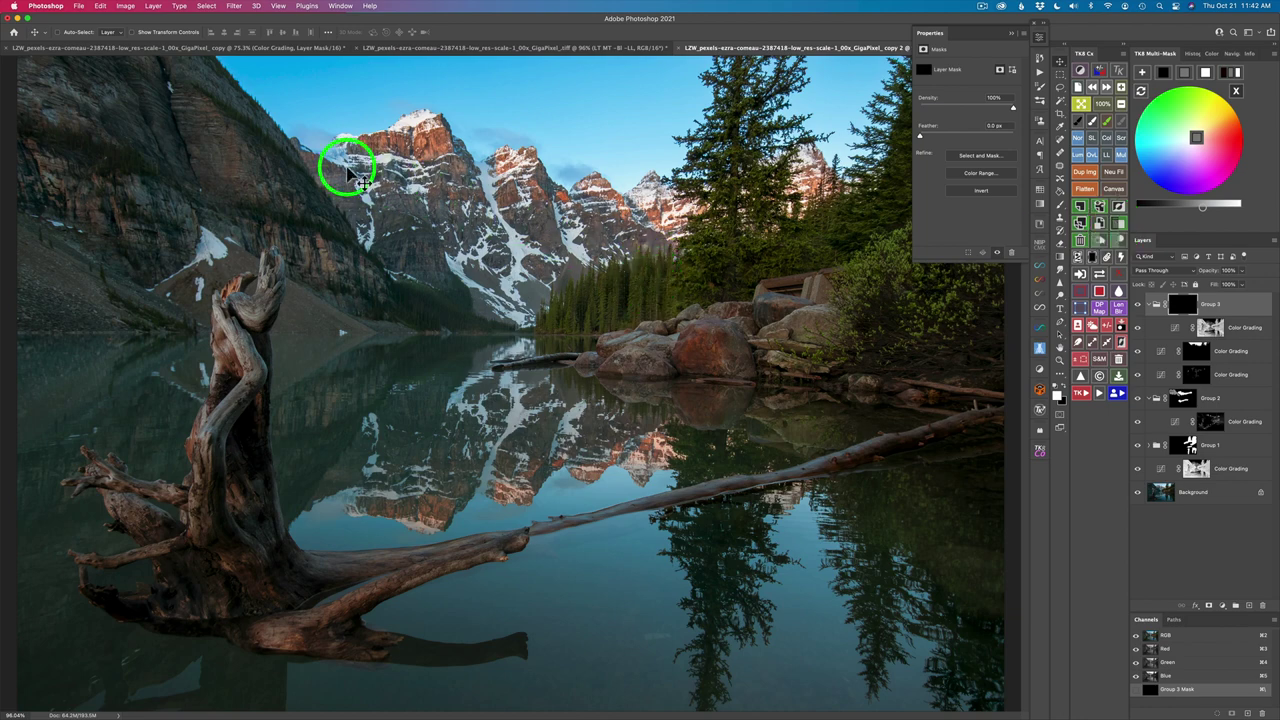
key(b)
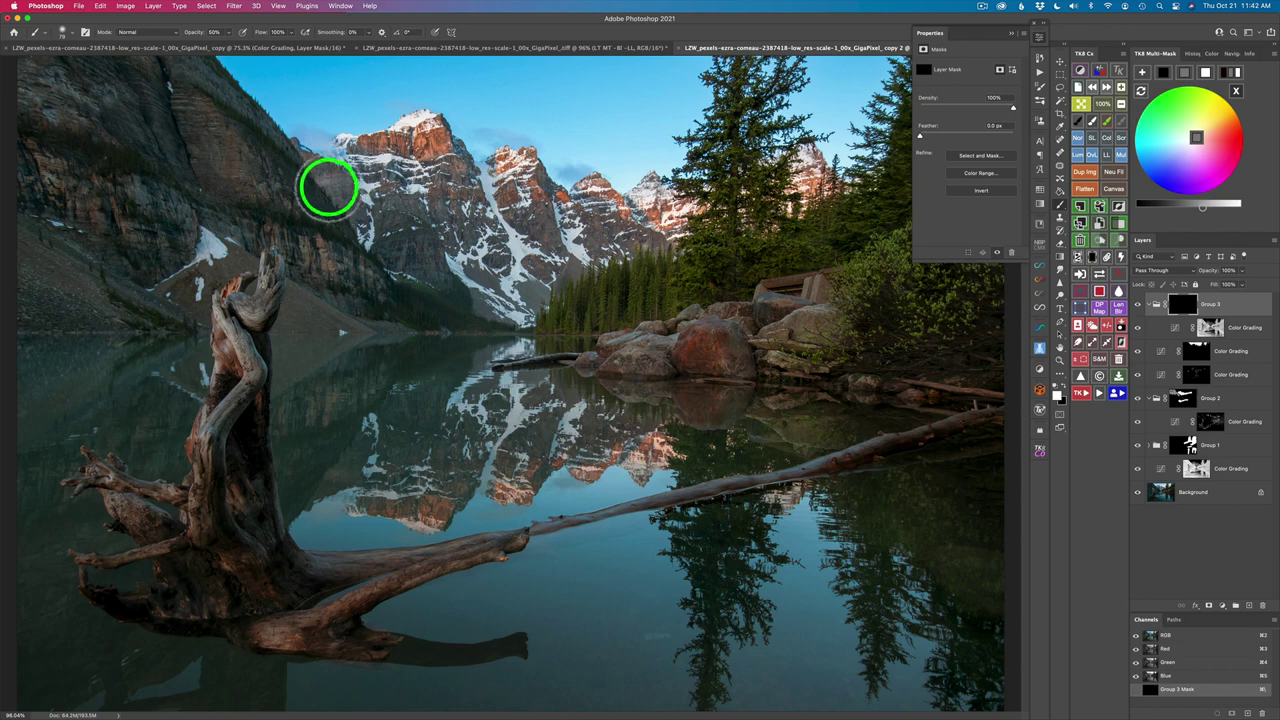
mouse_move(232, 168)
mouse_down()
mouse_move(286, 166)
mouse_move(310, 185)
mouse_up()
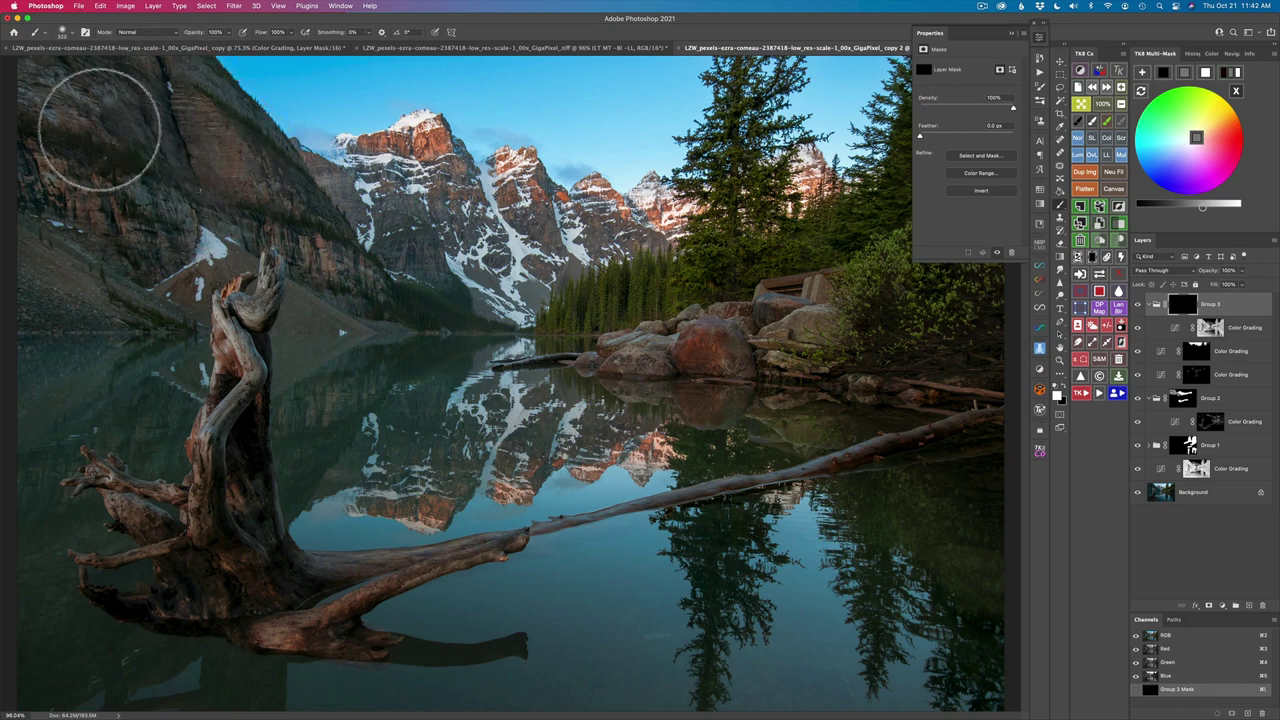
mouse_move(172, 236)
mouse_down()
mouse_move(298, 236)
mouse_move(230, 241)
mouse_up()
mouse_move(223, 245)
mouse_down()
mouse_move(280, 323)
mouse_move(302, 308)
mouse_move(325, 326)
mouse_move(302, 305)
mouse_move(385, 327)
mouse_move(364, 315)
mouse_move(391, 314)
mouse_move(359, 283)
mouse_move(366, 269)
mouse_move(428, 316)
mouse_move(365, 292)
mouse_move(396, 315)
mouse_move(345, 324)
mouse_move(326, 310)
mouse_move(384, 320)
mouse_move(255, 308)
mouse_move(240, 268)
mouse_up()
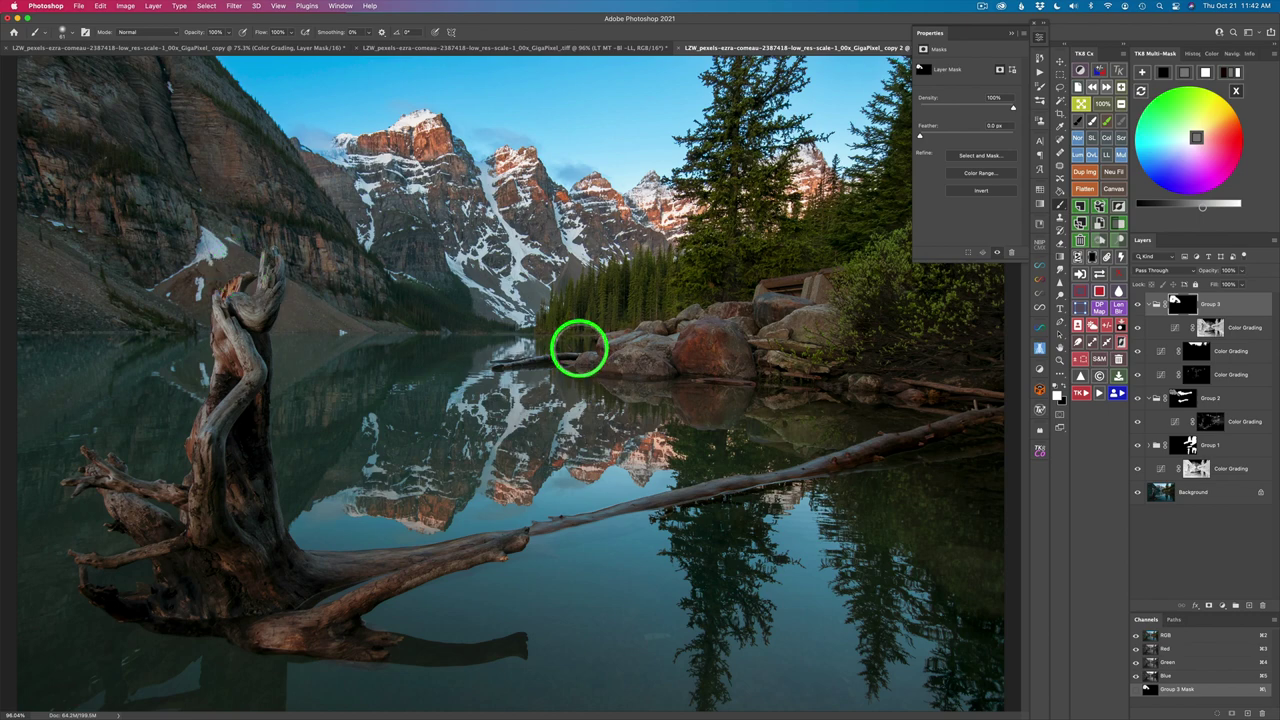
View the cliff group's mask, paint its gaps white, return to the image and compare with the group hidden and shown
click(1100, 276)
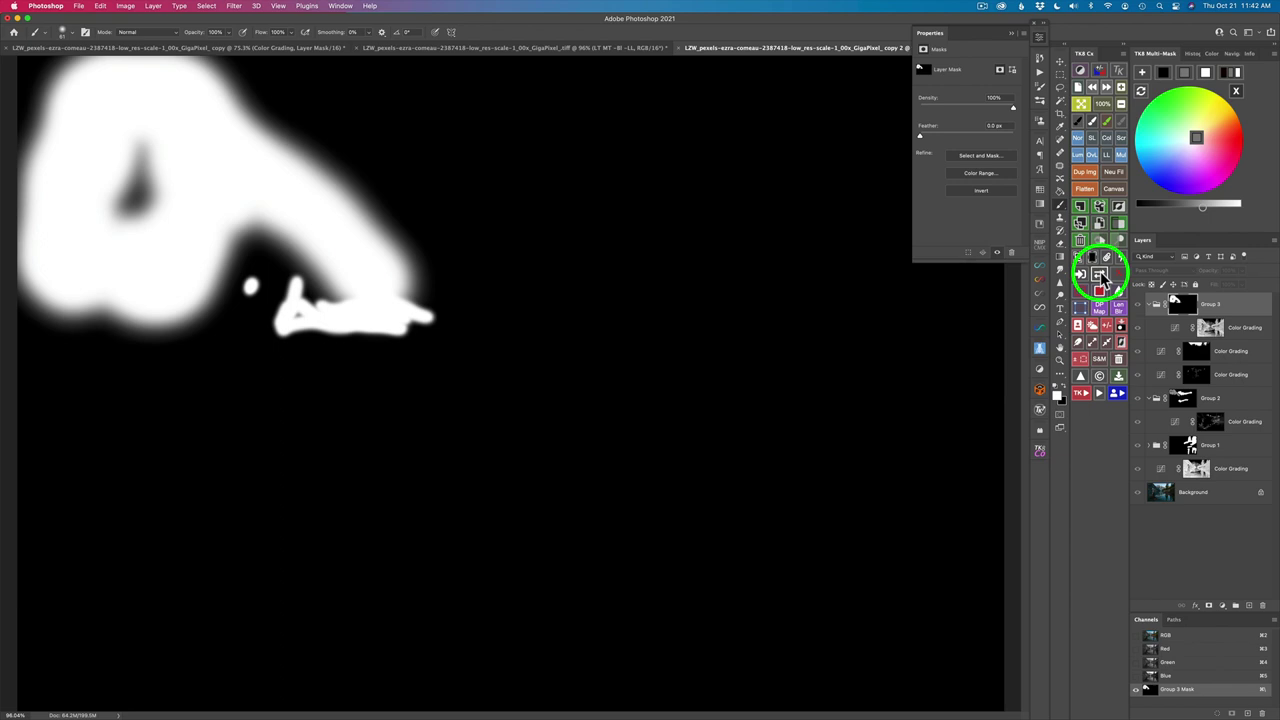
mouse_move(180, 175)
mouse_down()
mouse_move(221, 182)
mouse_move(118, 180)
mouse_move(9, 105)
mouse_move(5, 130)
mouse_move(98, 88)
mouse_move(59, 72)
mouse_up()
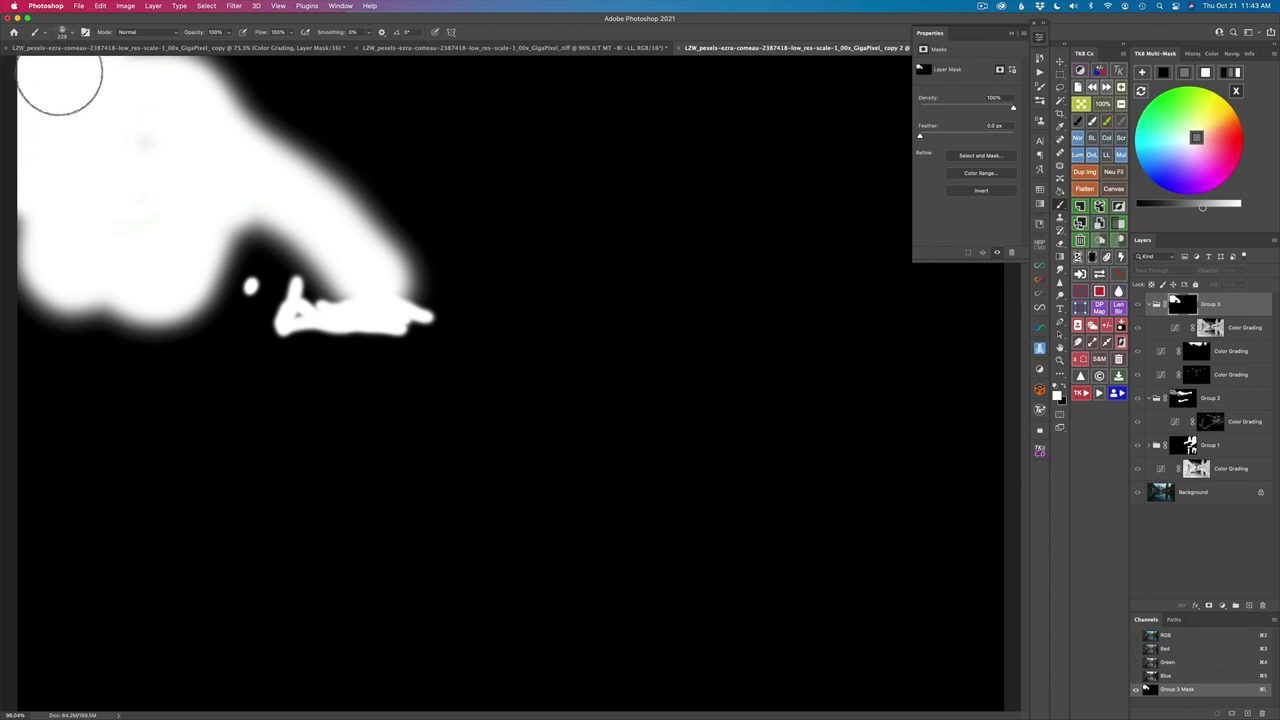
click(1100, 273)
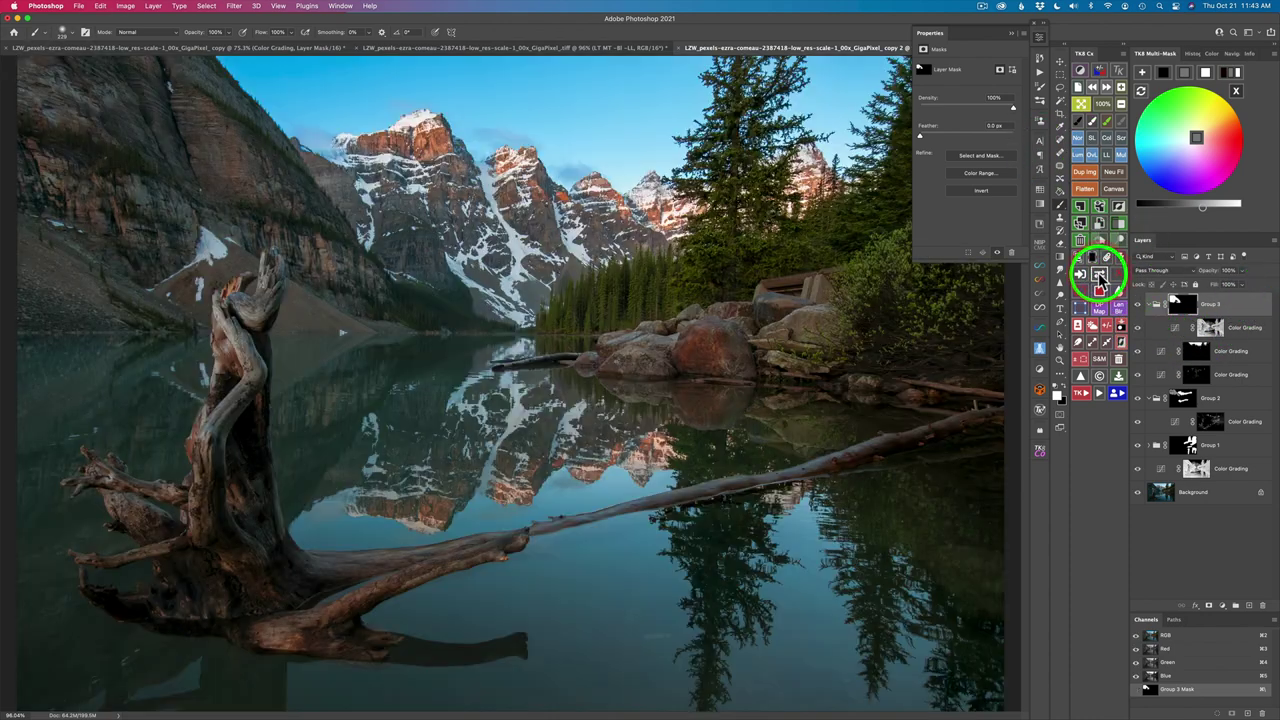
click(1140, 308)
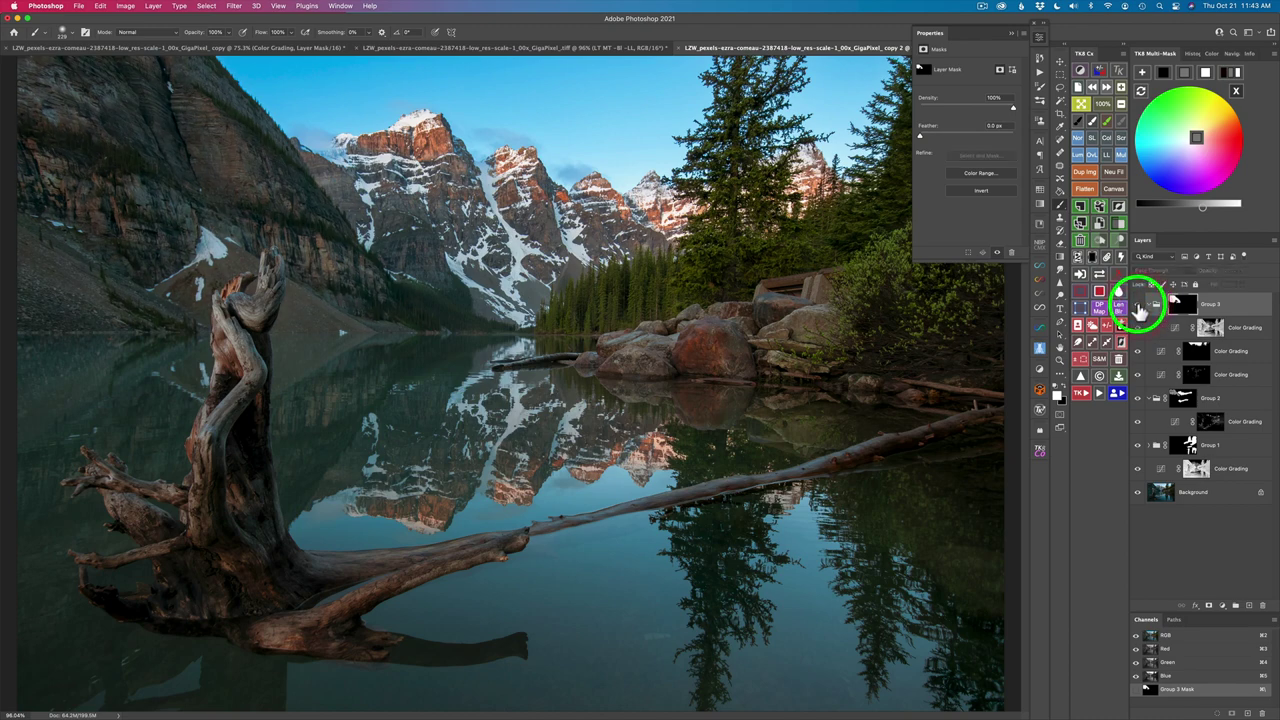
click(1140, 308)
key(v)
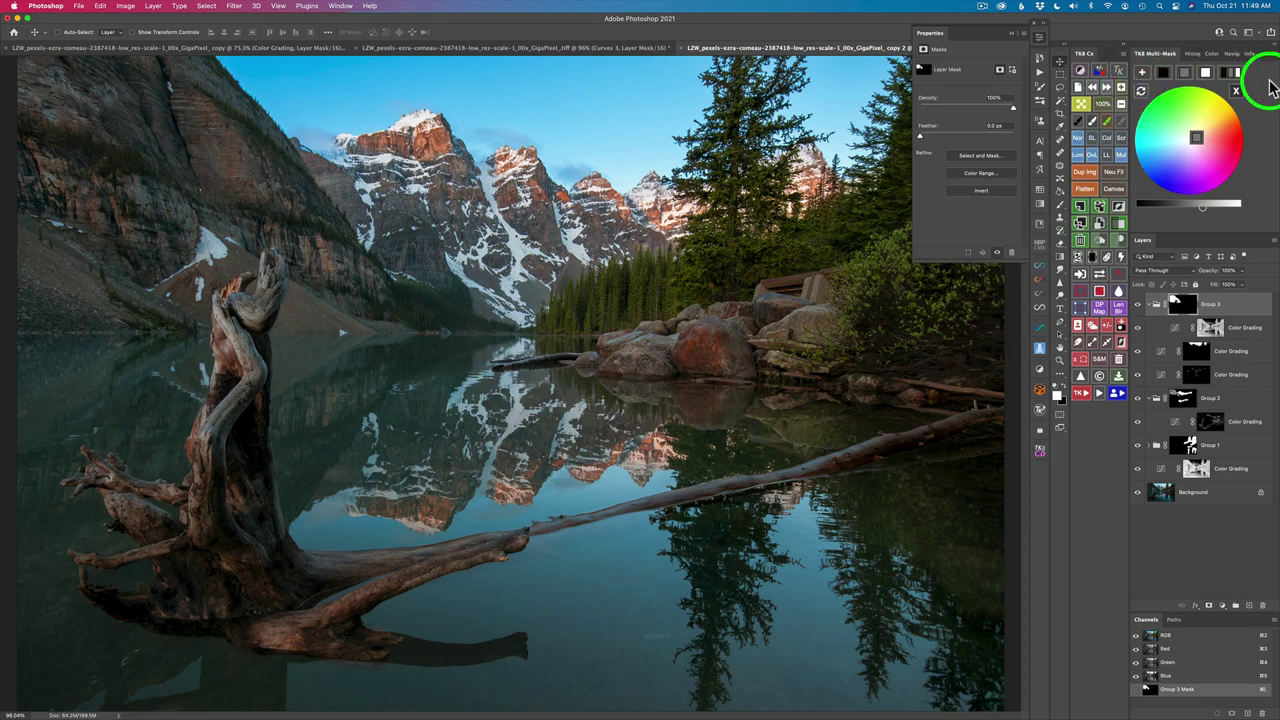
Generate a luminosity mask of the deepest shadows, trying successively narrower darks masks and settling on Darks 5
click(1236, 92)
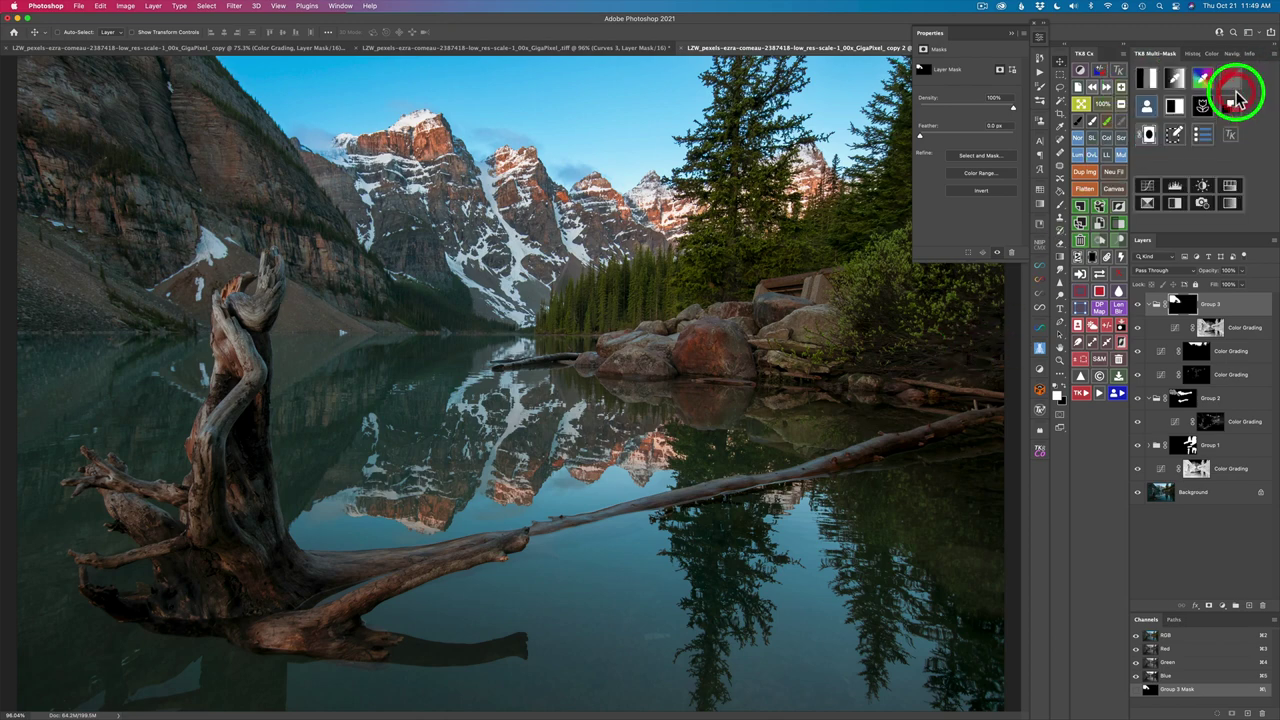
click(1149, 83)
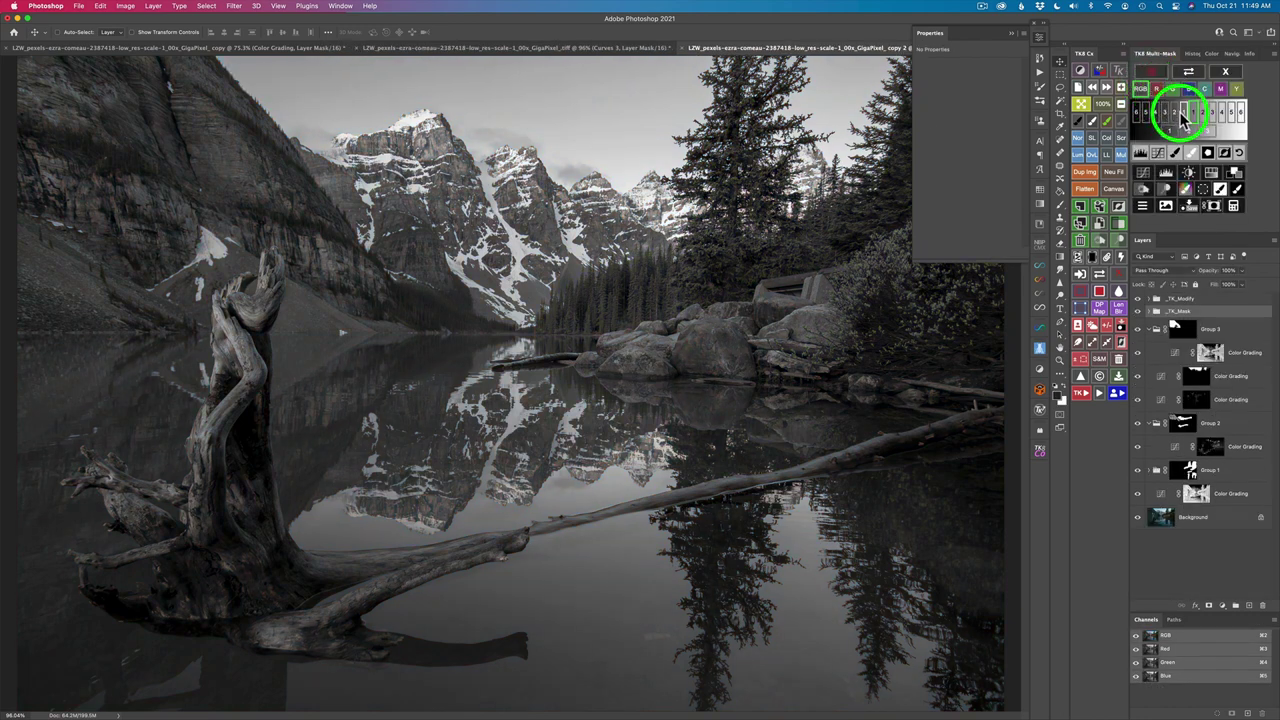
click(1177, 113)
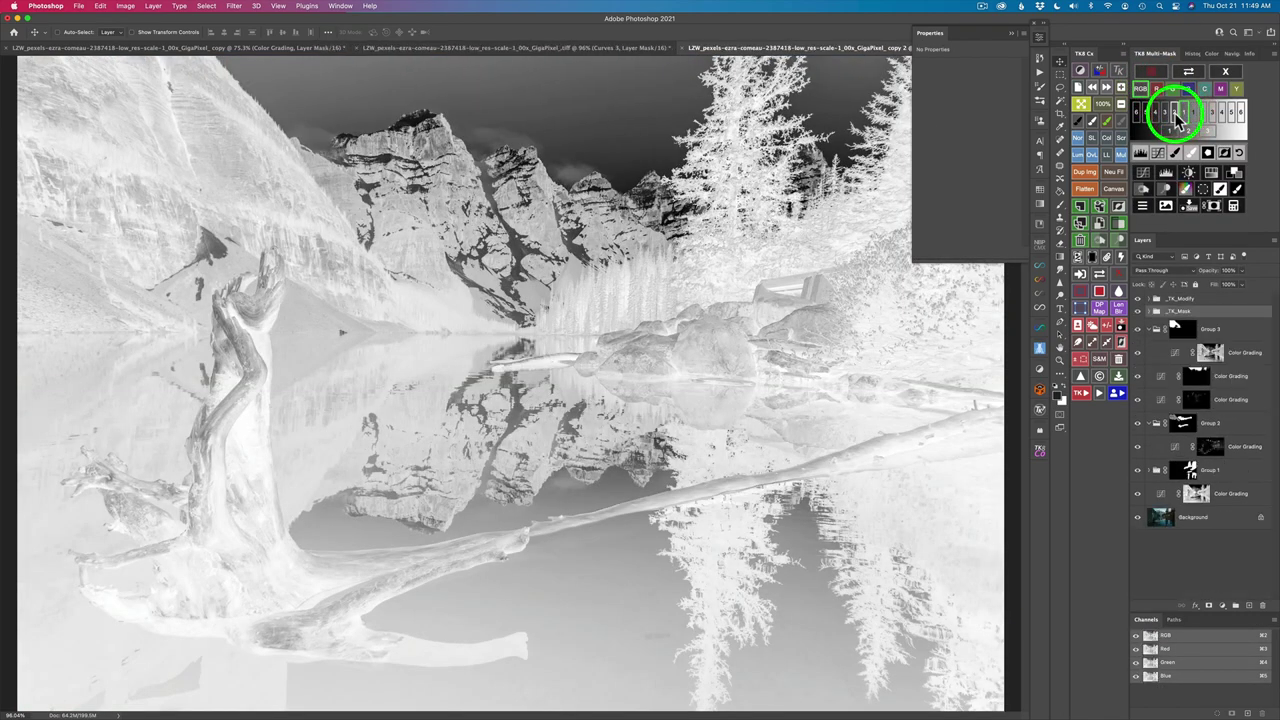
click(1168, 116)
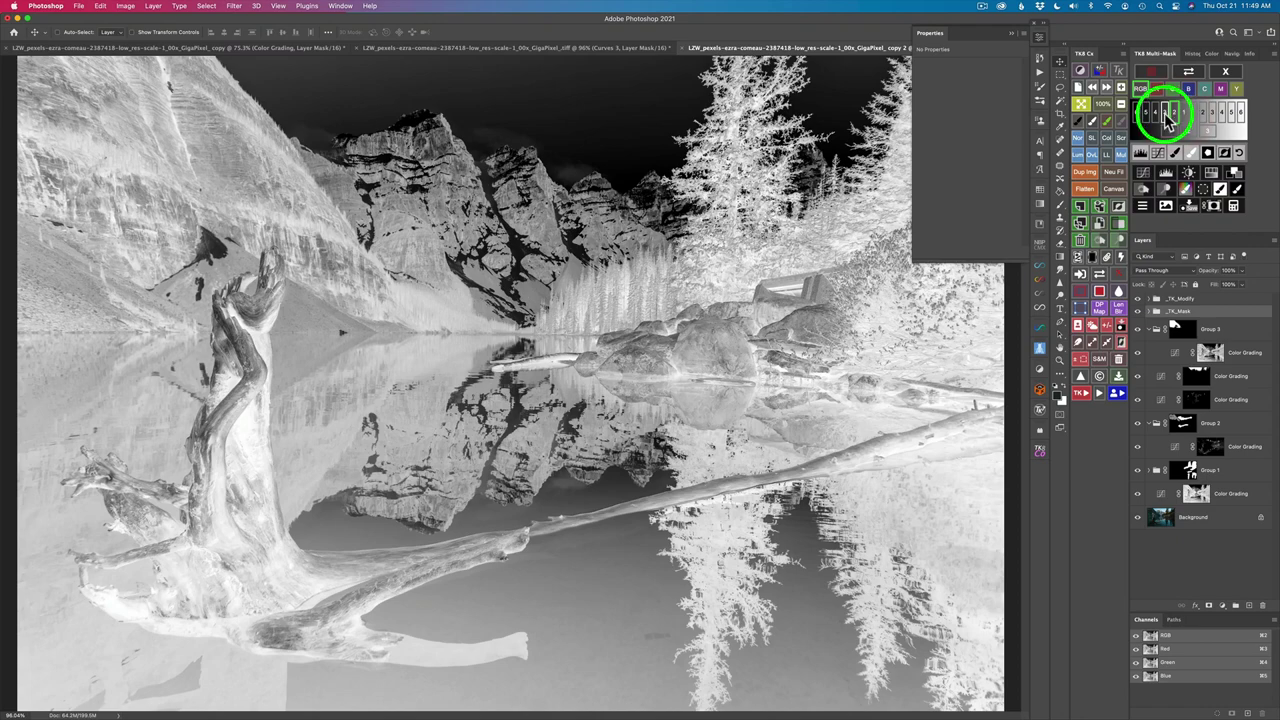
click(1166, 117)
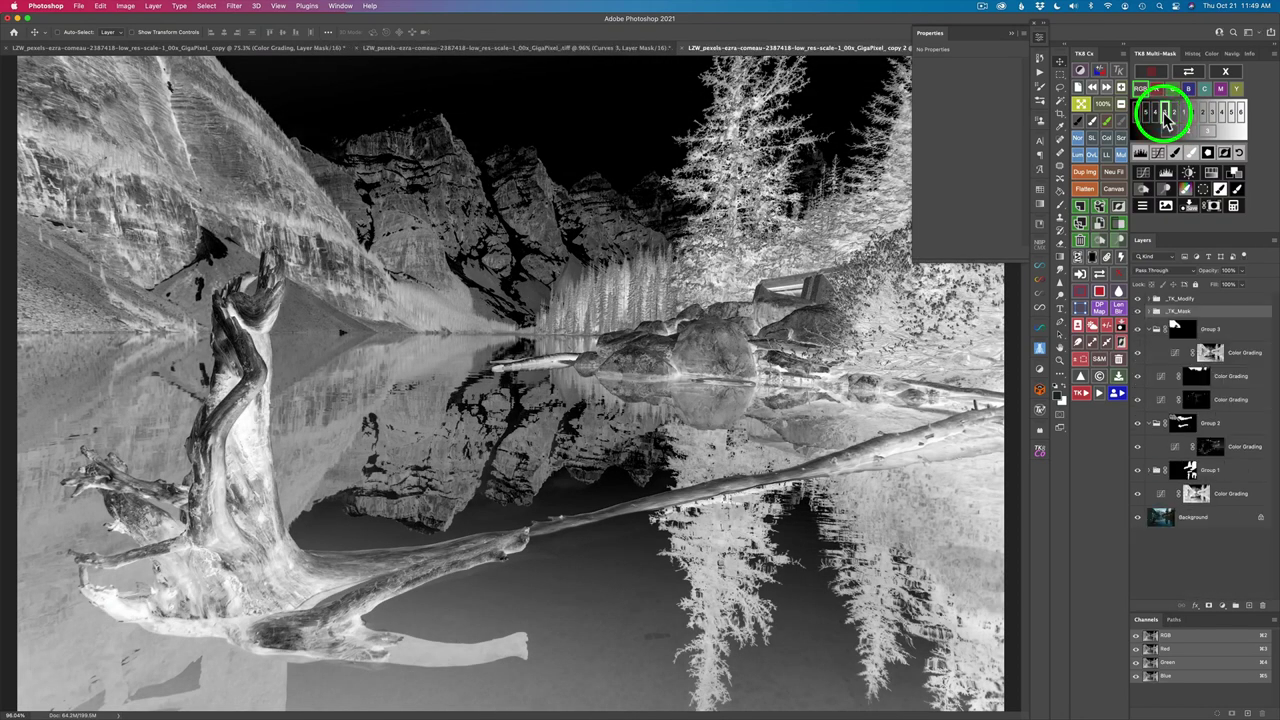
click(1156, 115)
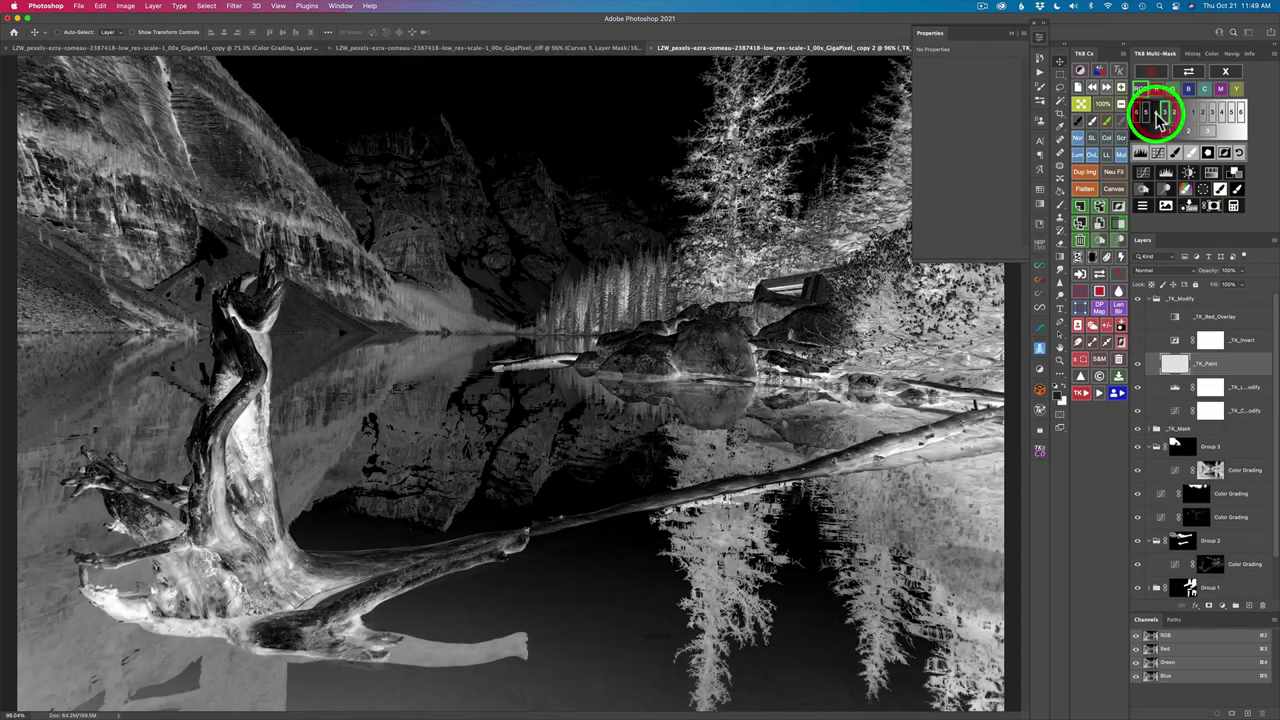
click(1148, 114)
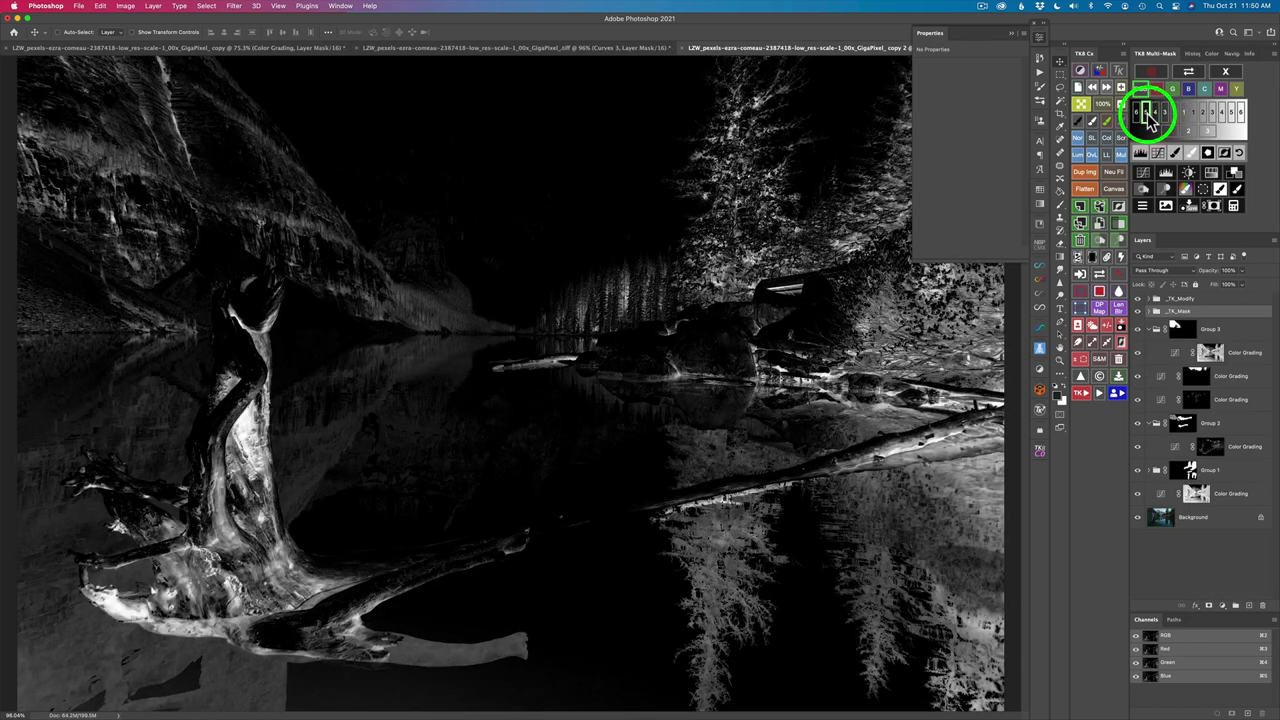
Increase the Darks 5 mask's contrast with a Levels modification and output it as the mask of a new Curves layer
click(1143, 152)
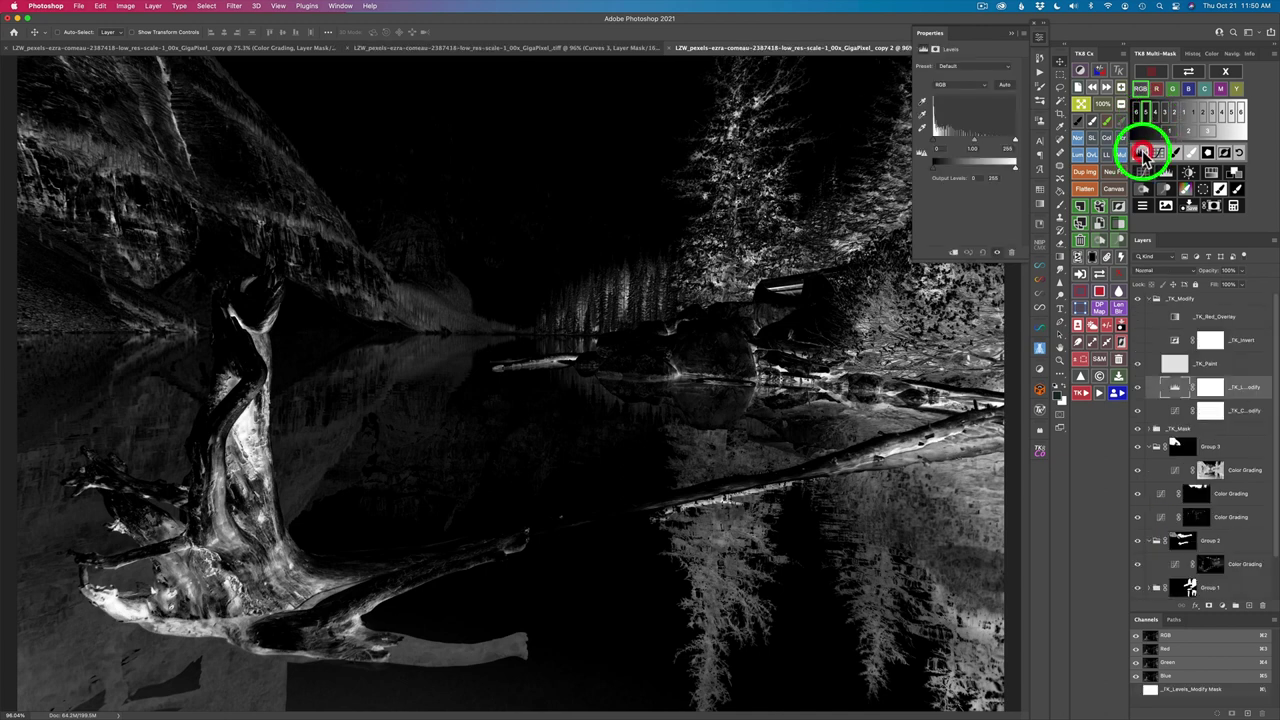
drag(977, 147, 1008, 145)
click(999, 132)
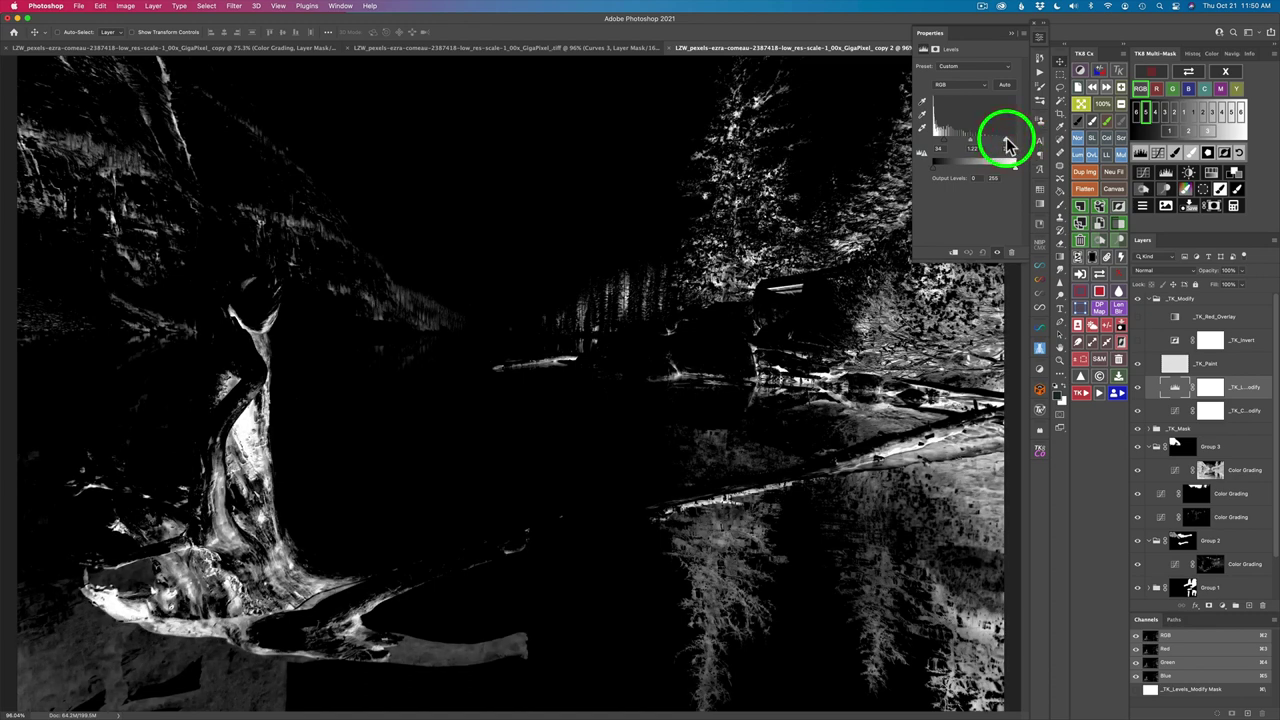
drag(1008, 145, 1006, 138)
click(1148, 175)
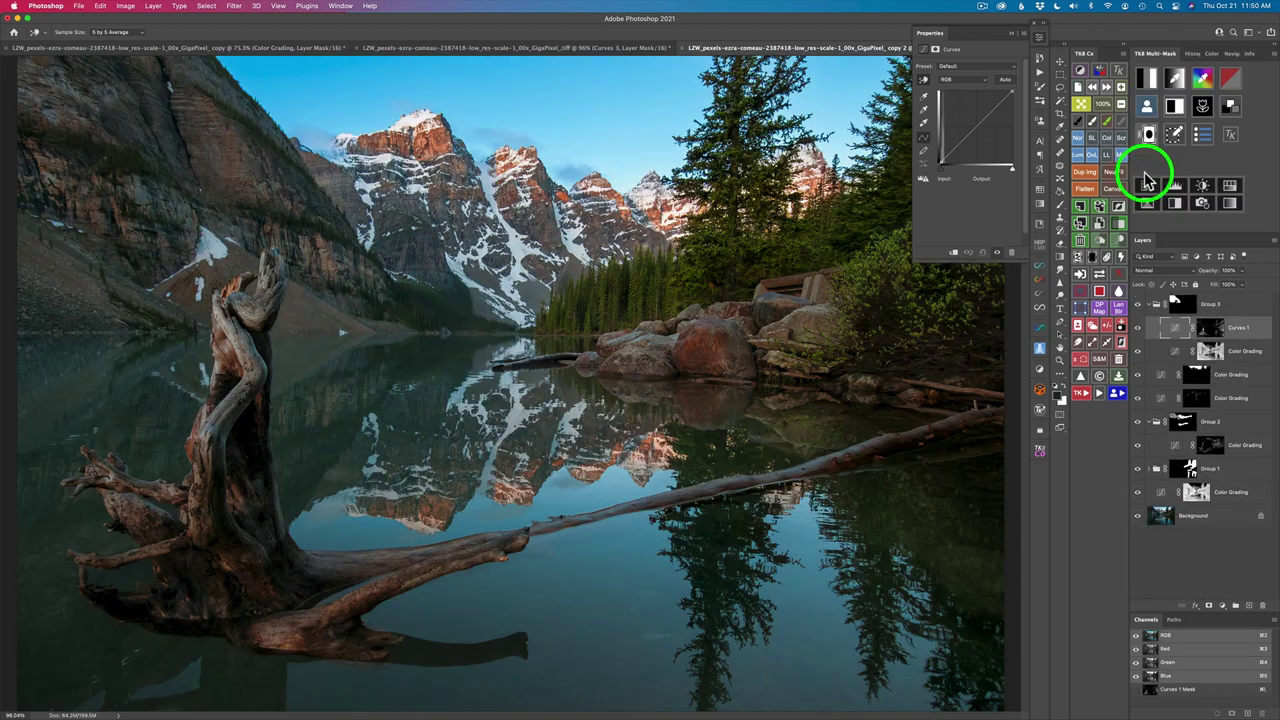
Move the Curves layer out of the cliff group to the top of the layer stack and set its blend mode to Screen
drag(1178, 285, 1178, 336)
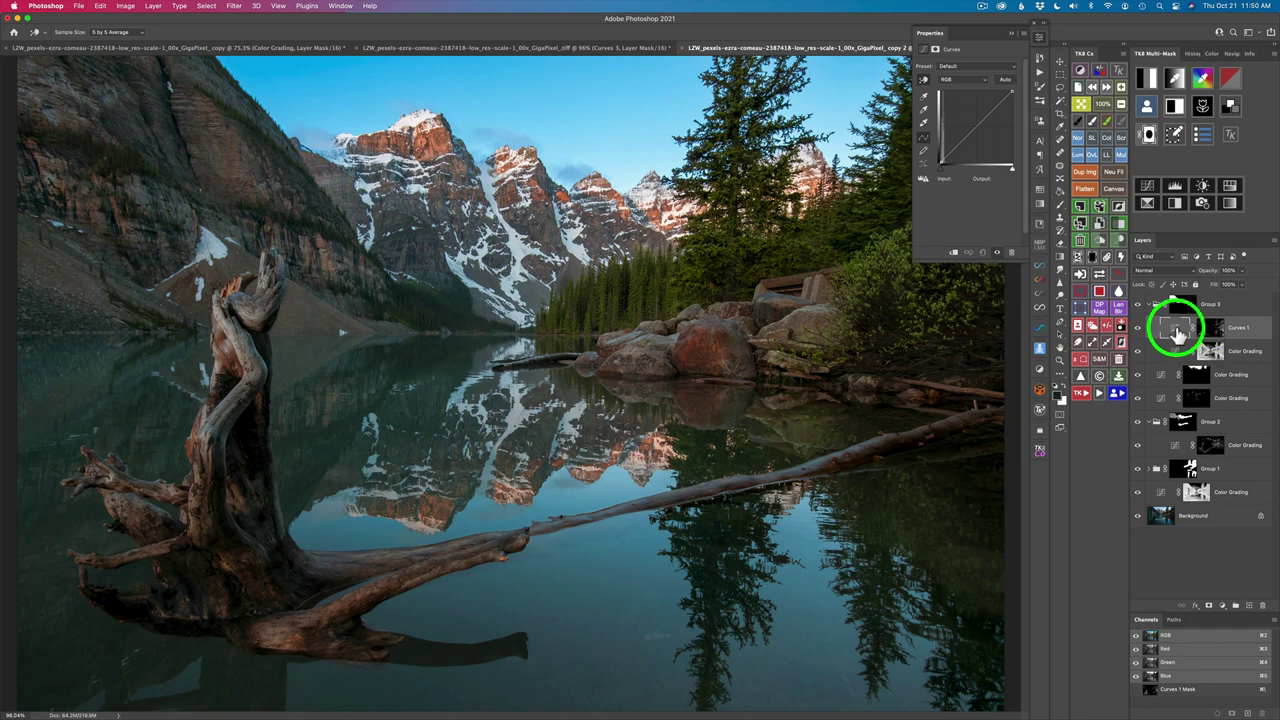
drag(1178, 336, 1181, 302)
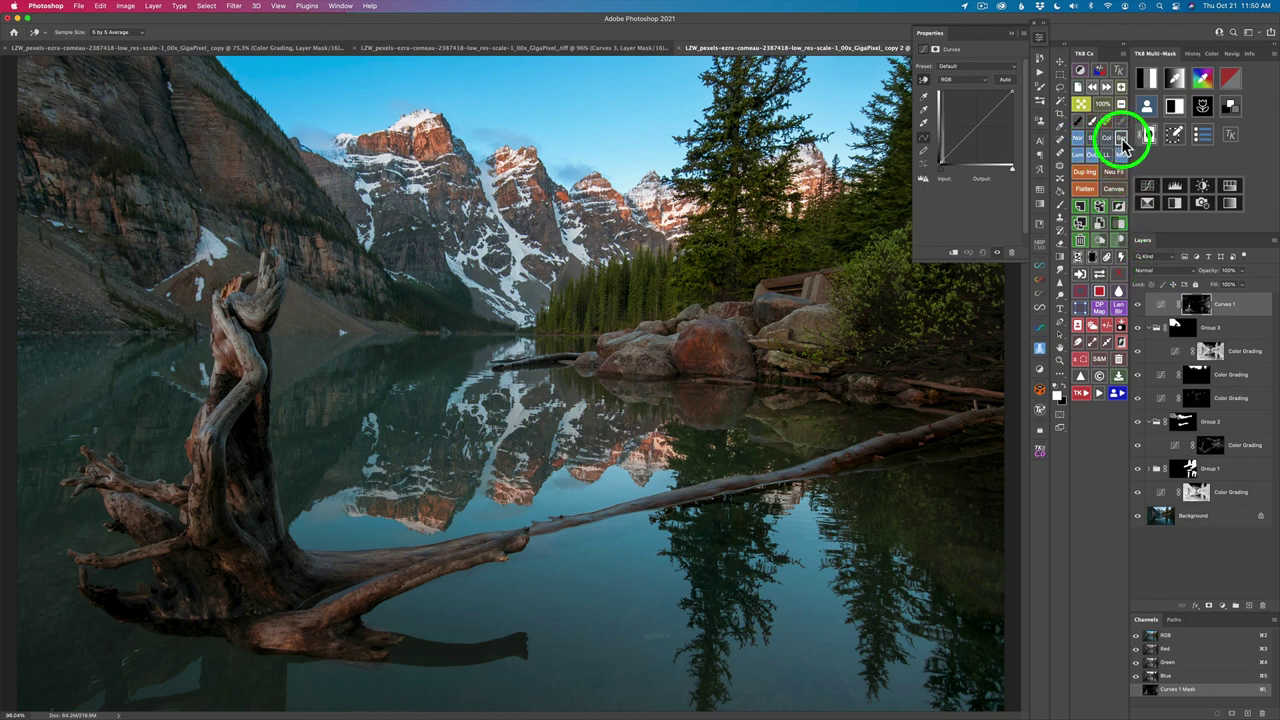
click(1168, 270)
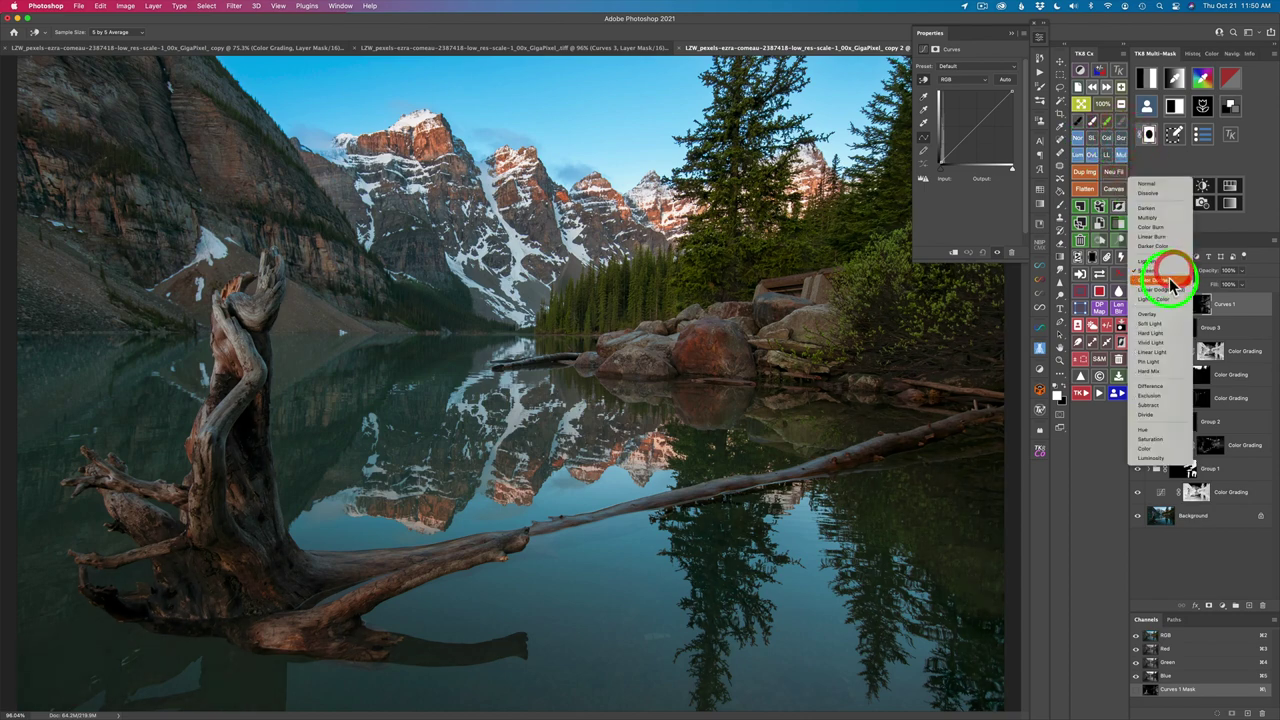
click(1266, 288)
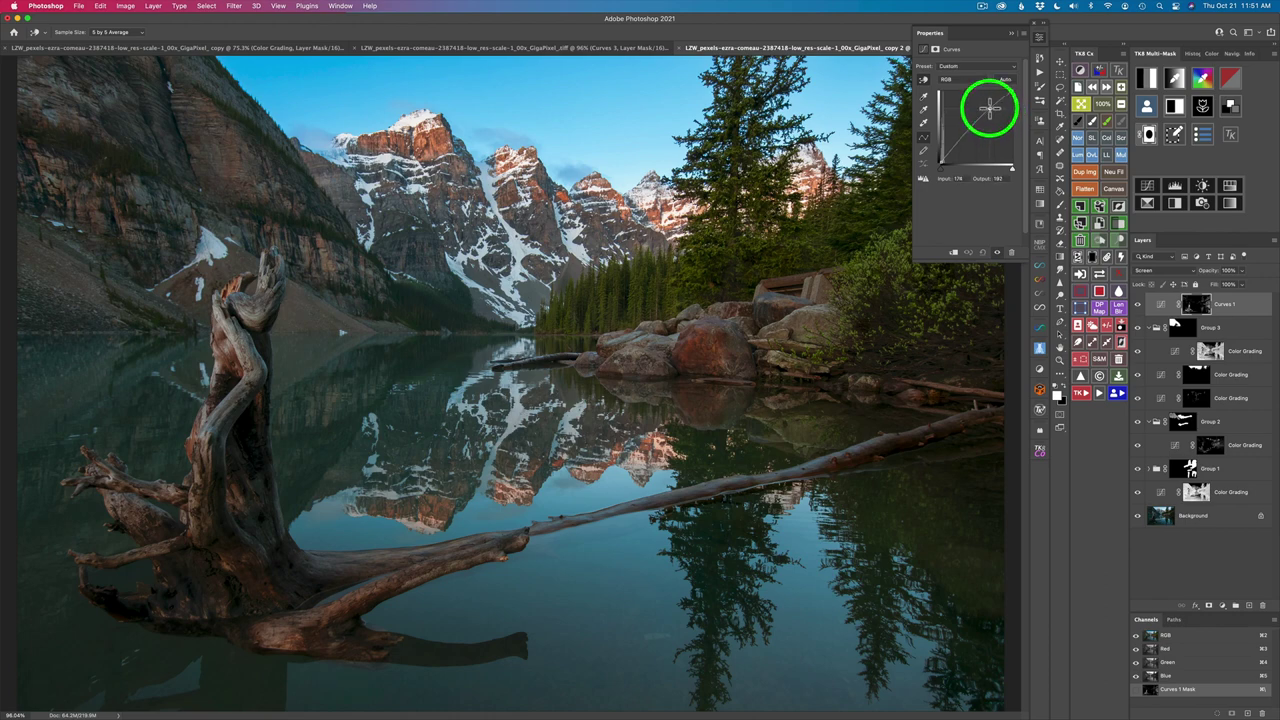
Shape the Curves layer into an S-curve, raising input 174 to output 198 and lowering the shadows, and compare with the layer hidden
drag(989, 112, 958, 150)
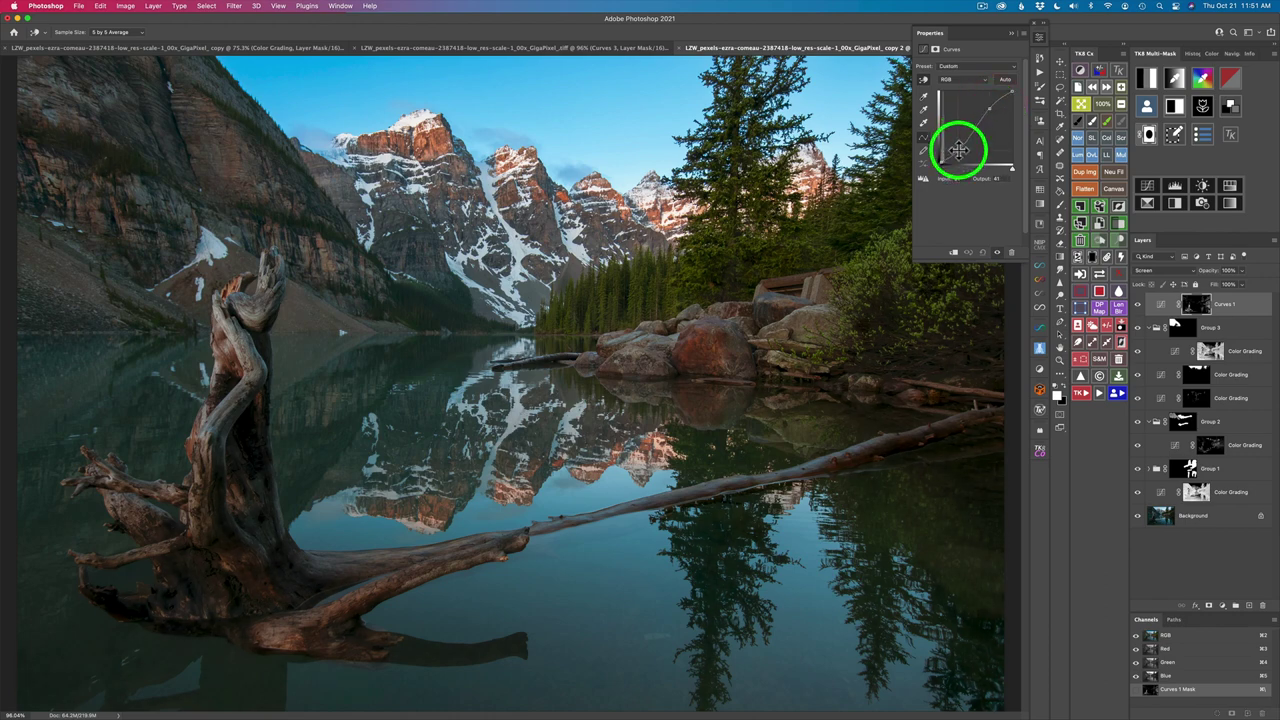
click(990, 108)
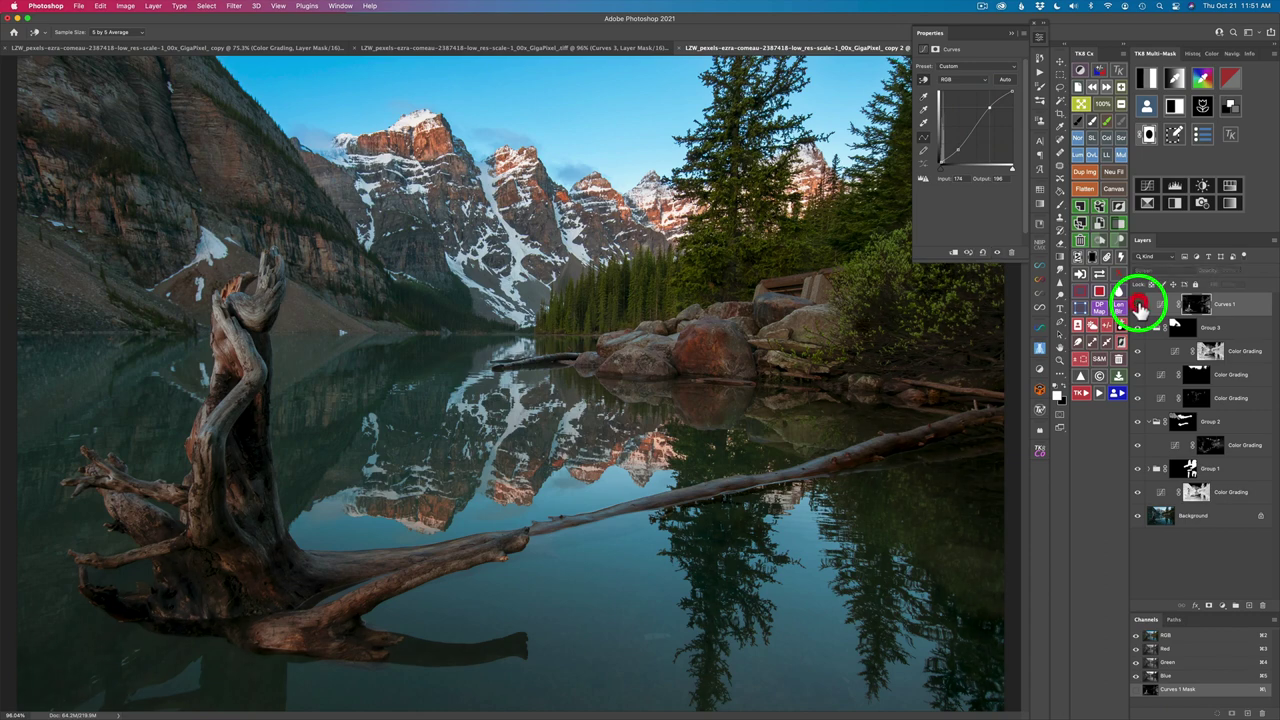
click(1140, 305)
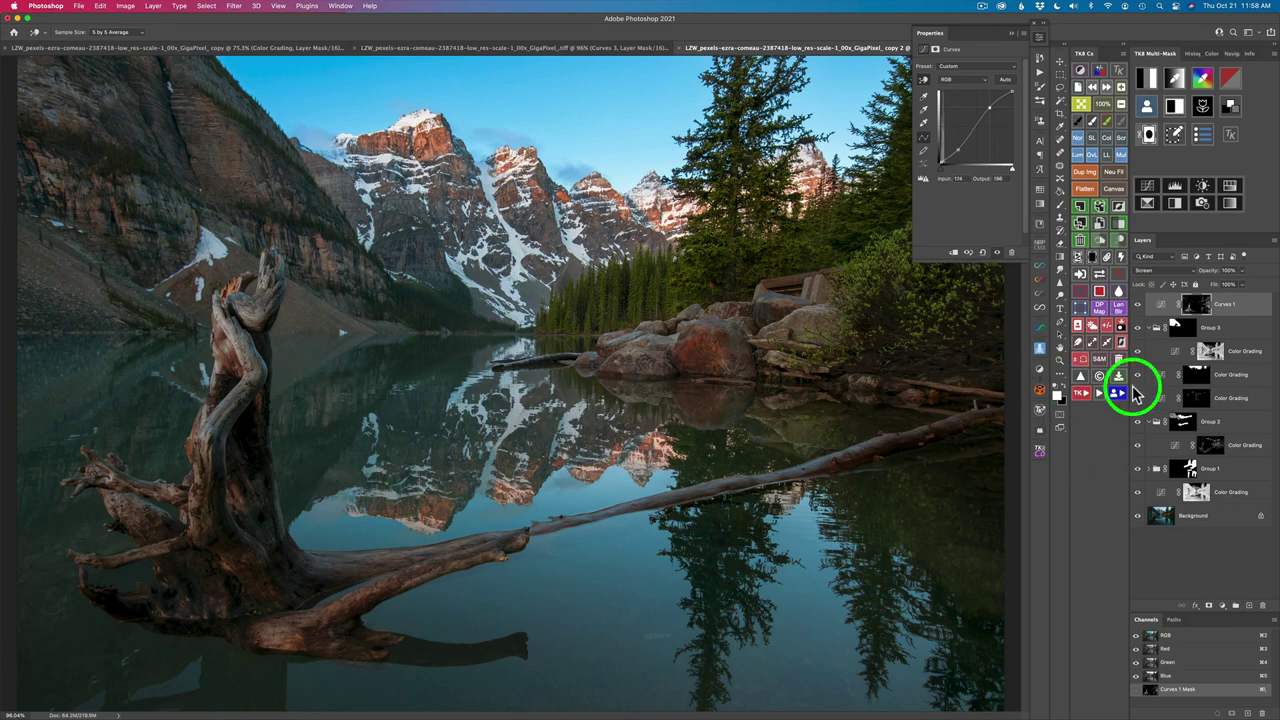
Put the Curves layer in a group with a black mask, paint white over the stump and shoreline, and compare with the group hidden
click(1118, 228)
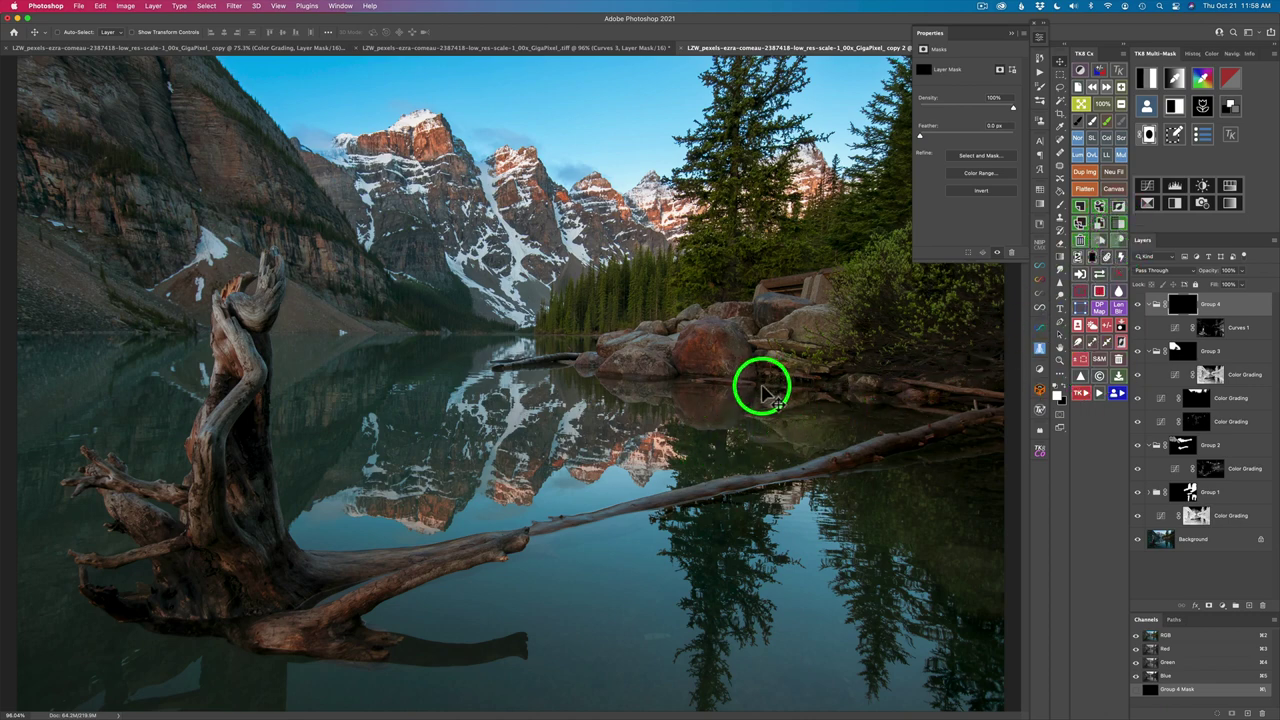
key(b)
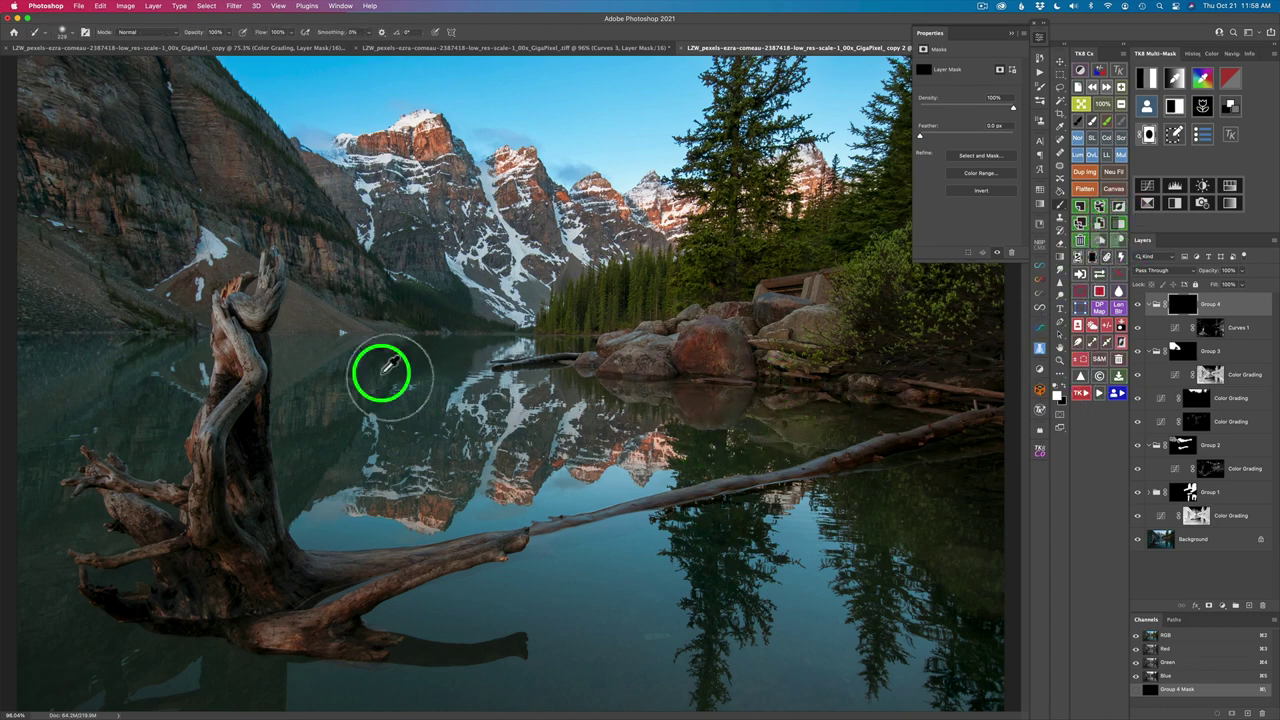
drag(258, 303, 236, 298)
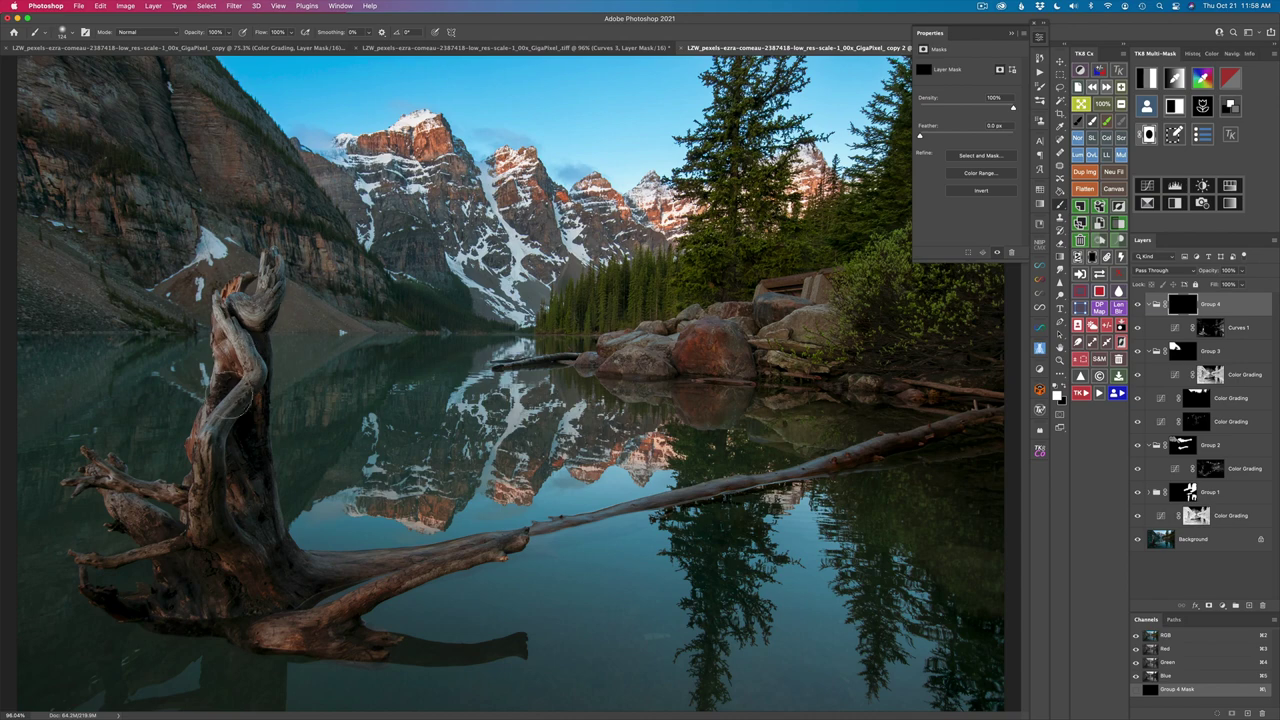
drag(264, 397, 268, 400)
click(1138, 305)
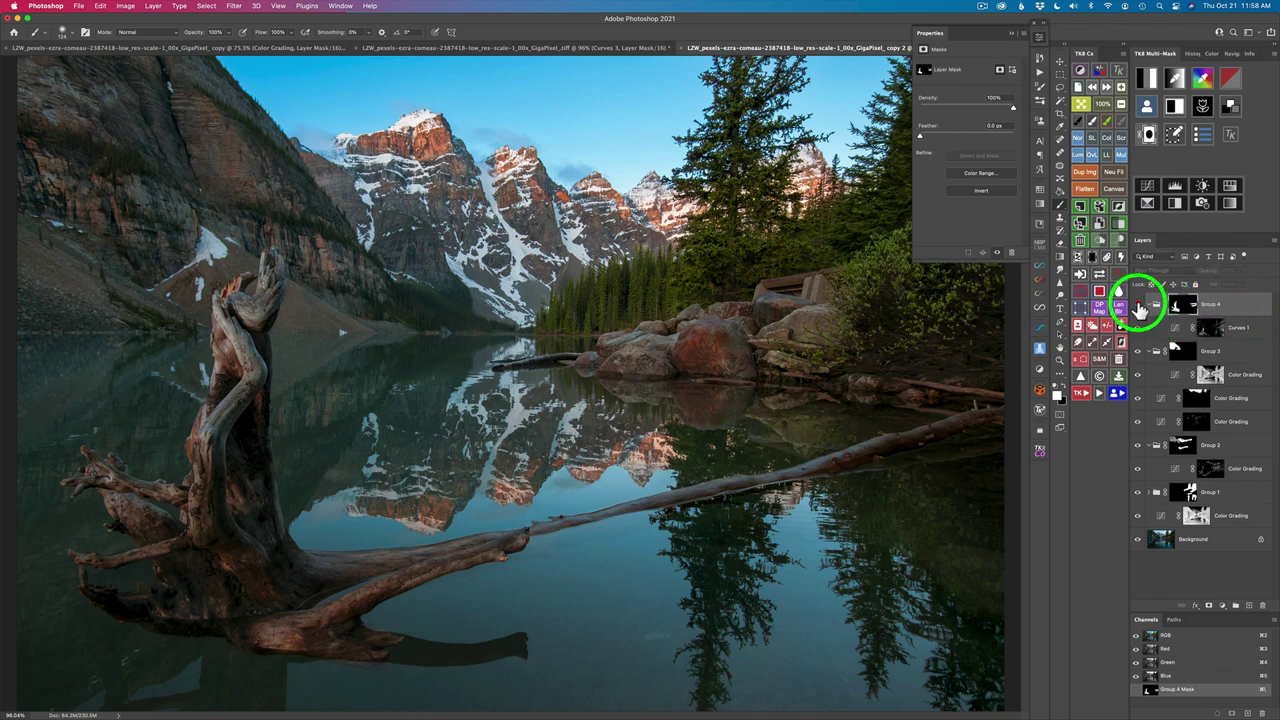
click(1139, 305)
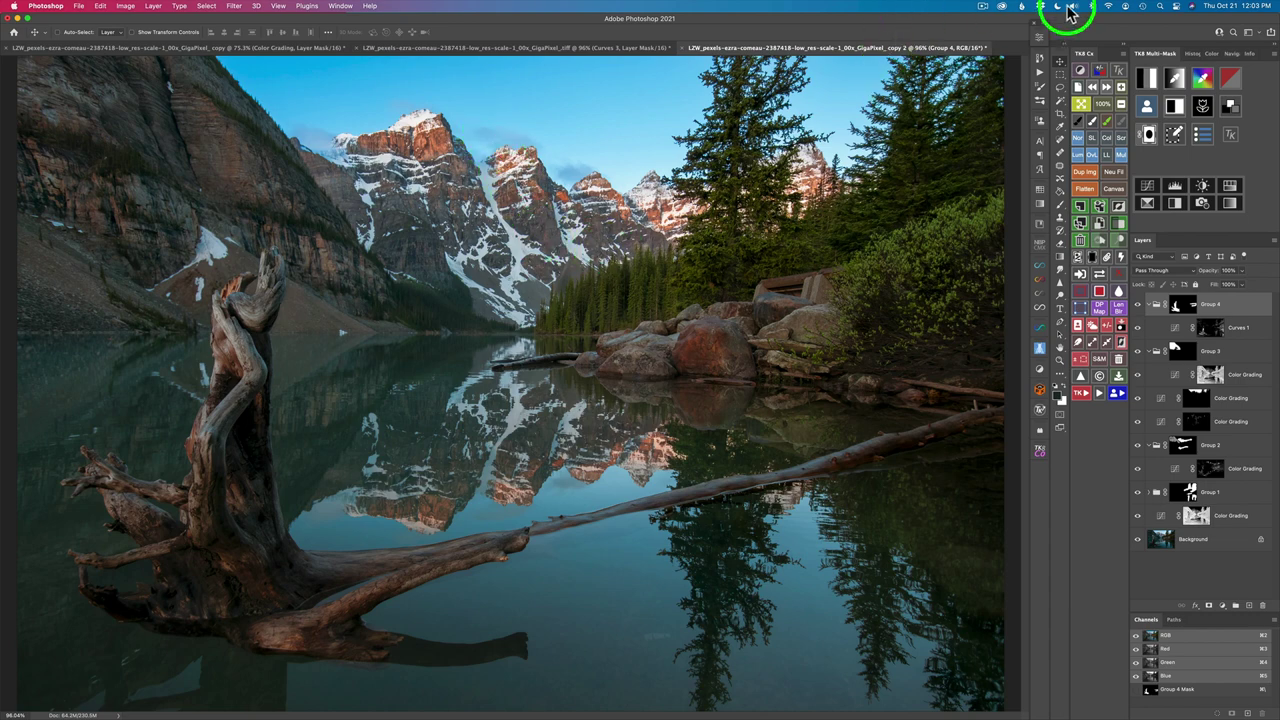
Generate a Midtones 2 luminosity mask and start a mask calculation that subtracts from it
click(1148, 80)
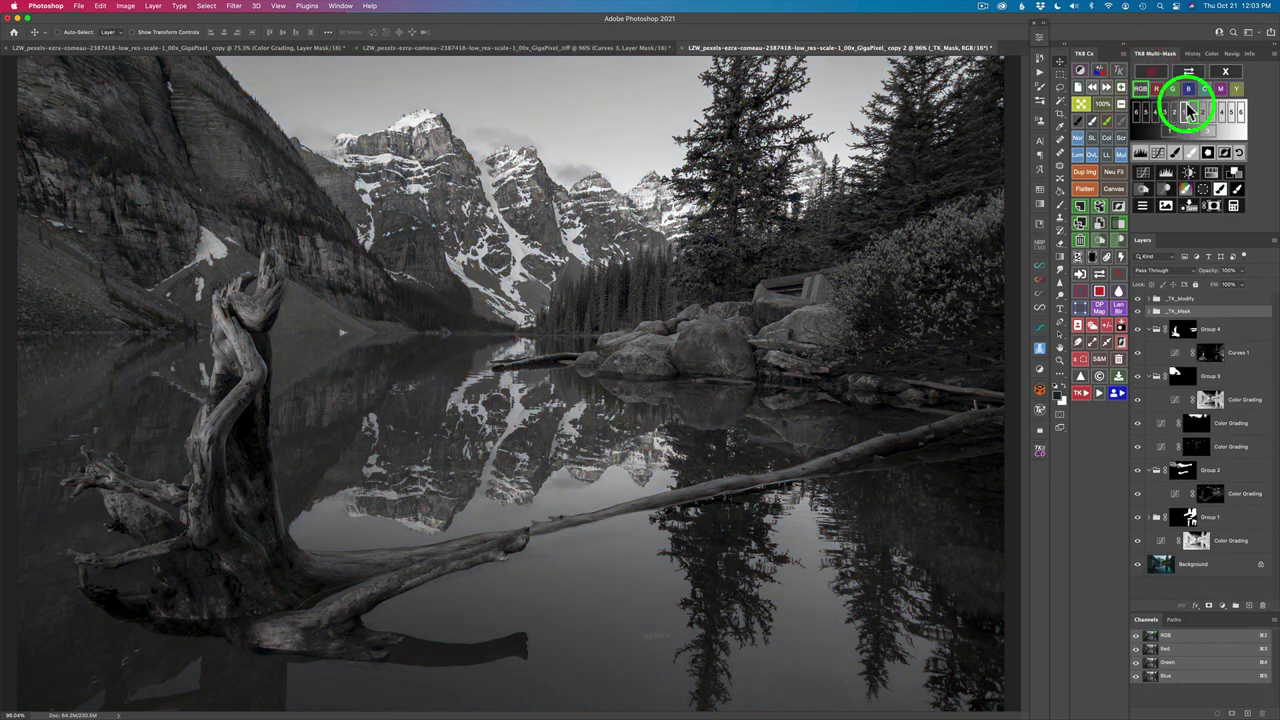
click(1190, 135)
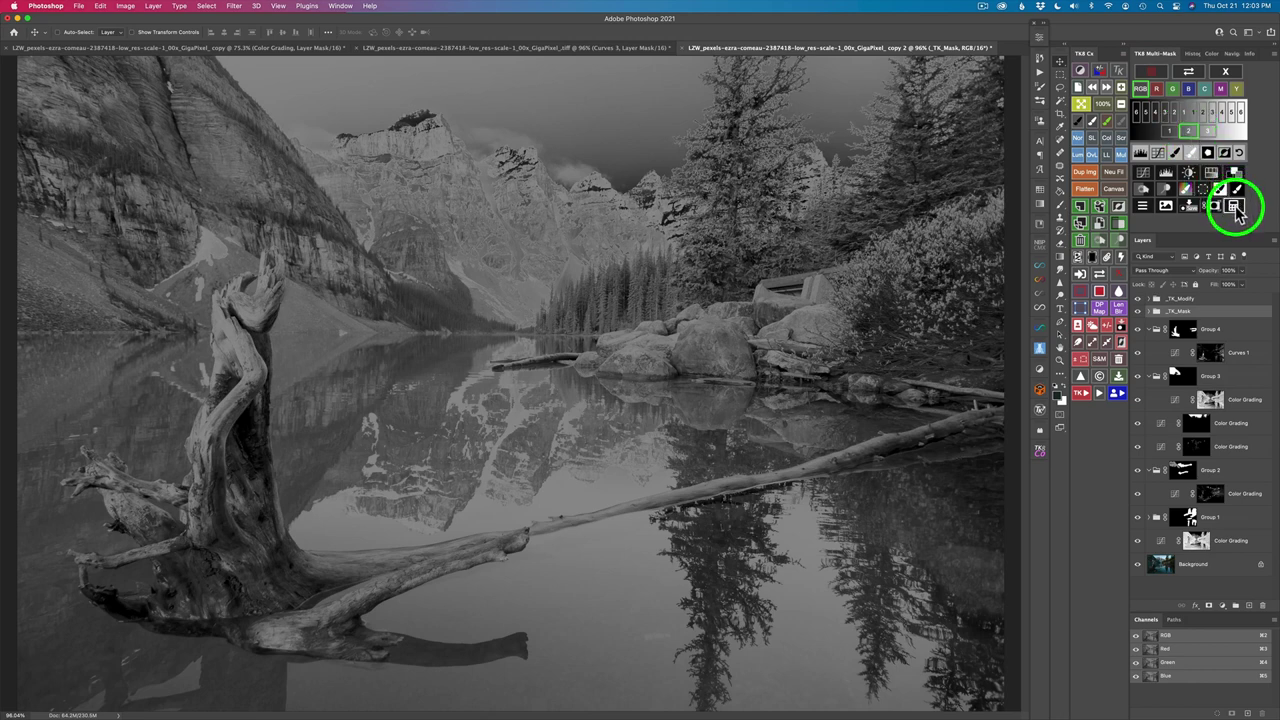
click(1236, 208)
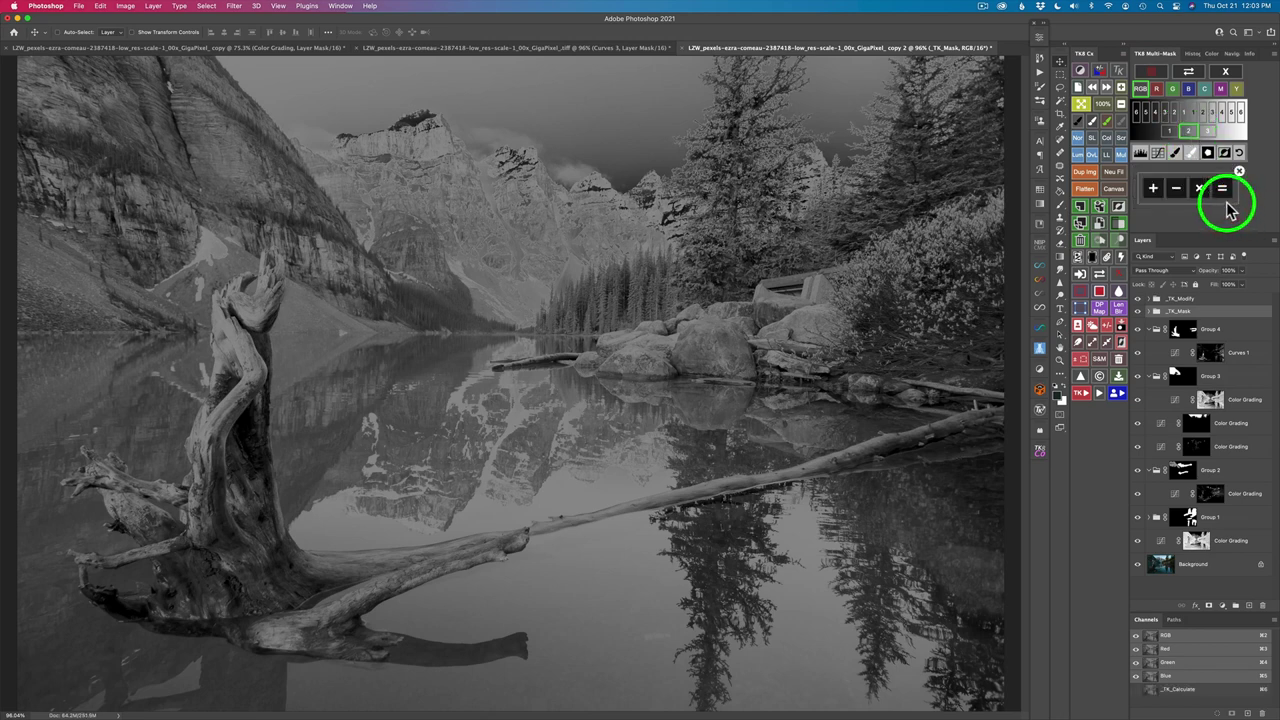
click(1177, 190)
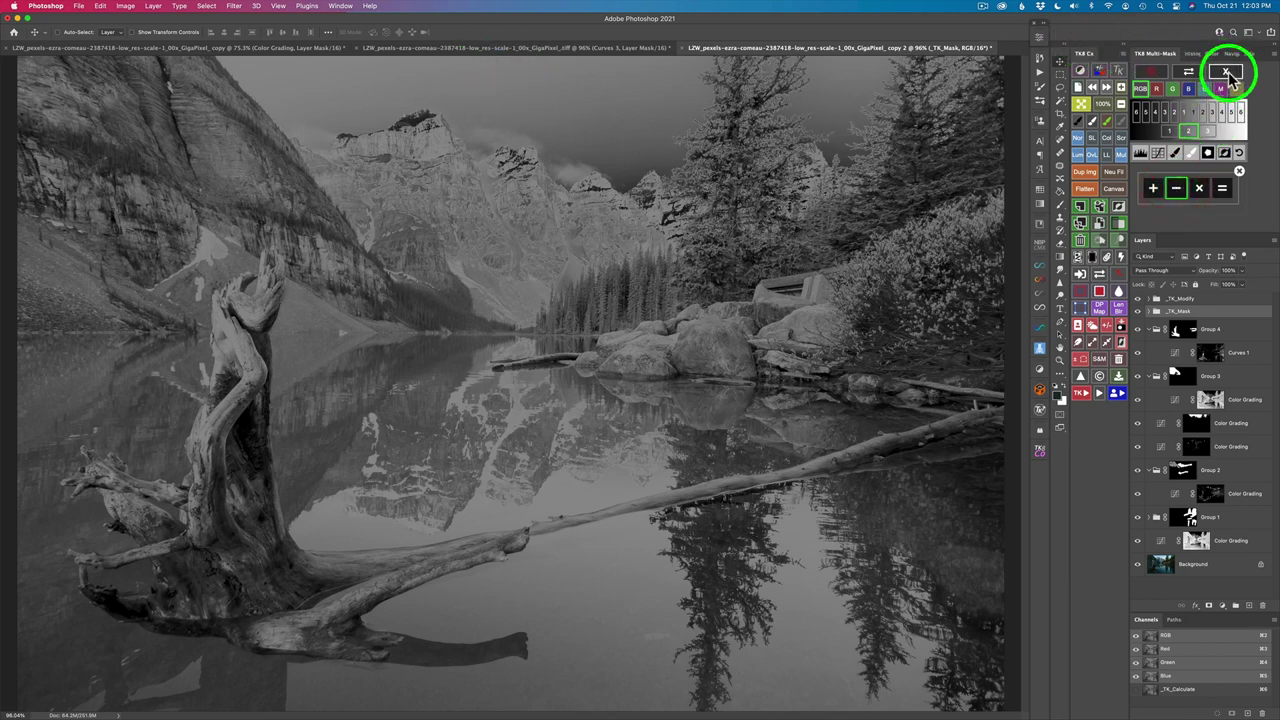
Subtract a color mask sampled from the blue sky, with its black level raised for contrast, from the Midtones 2 mask
click(1229, 76)
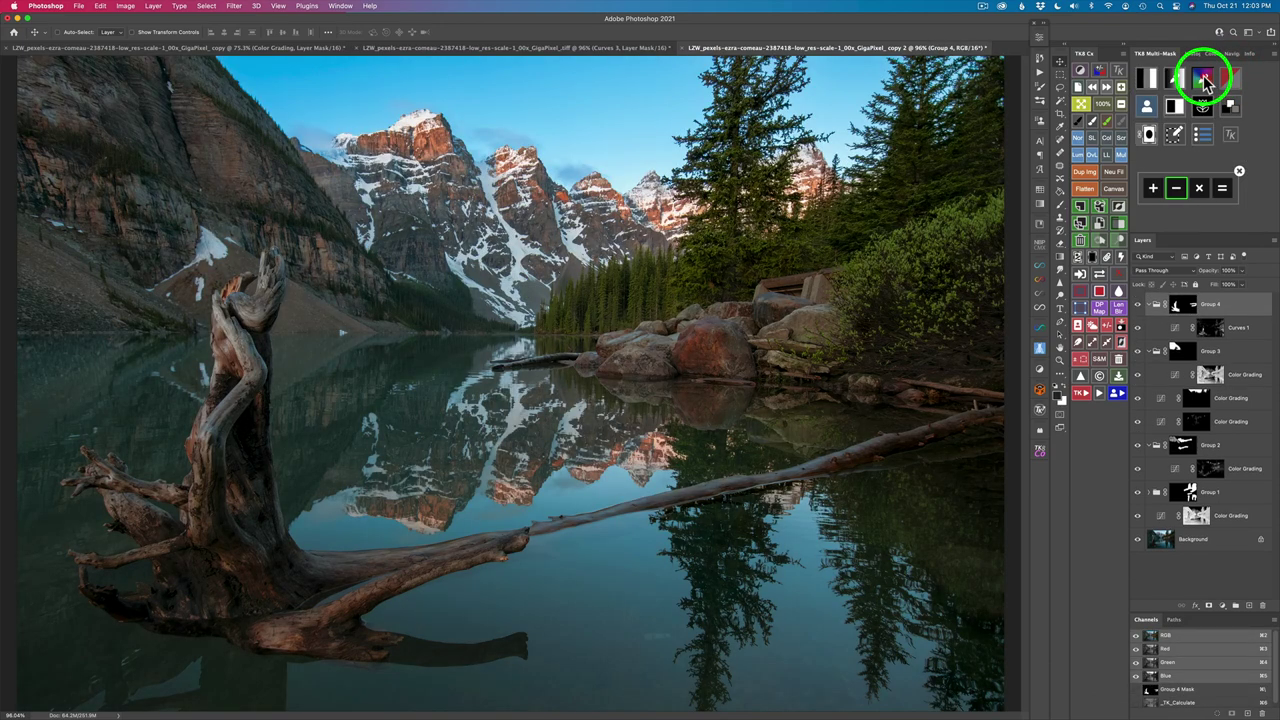
click(1205, 80)
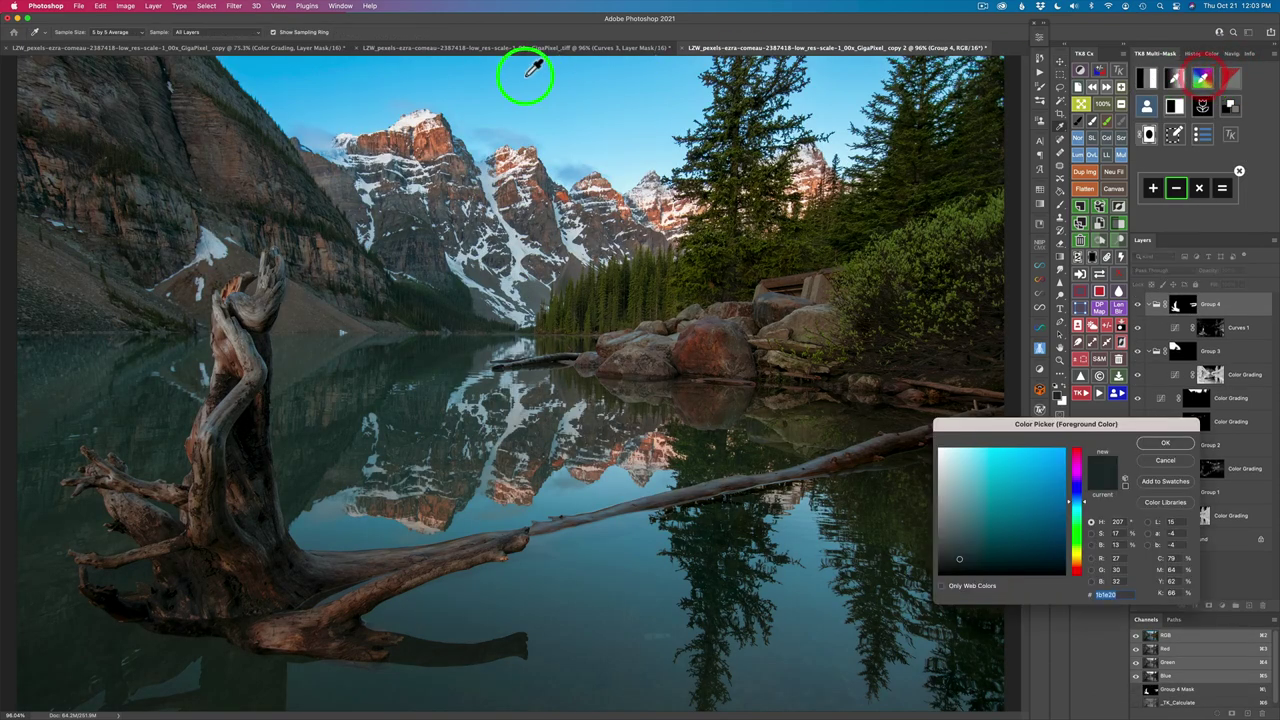
click(466, 84)
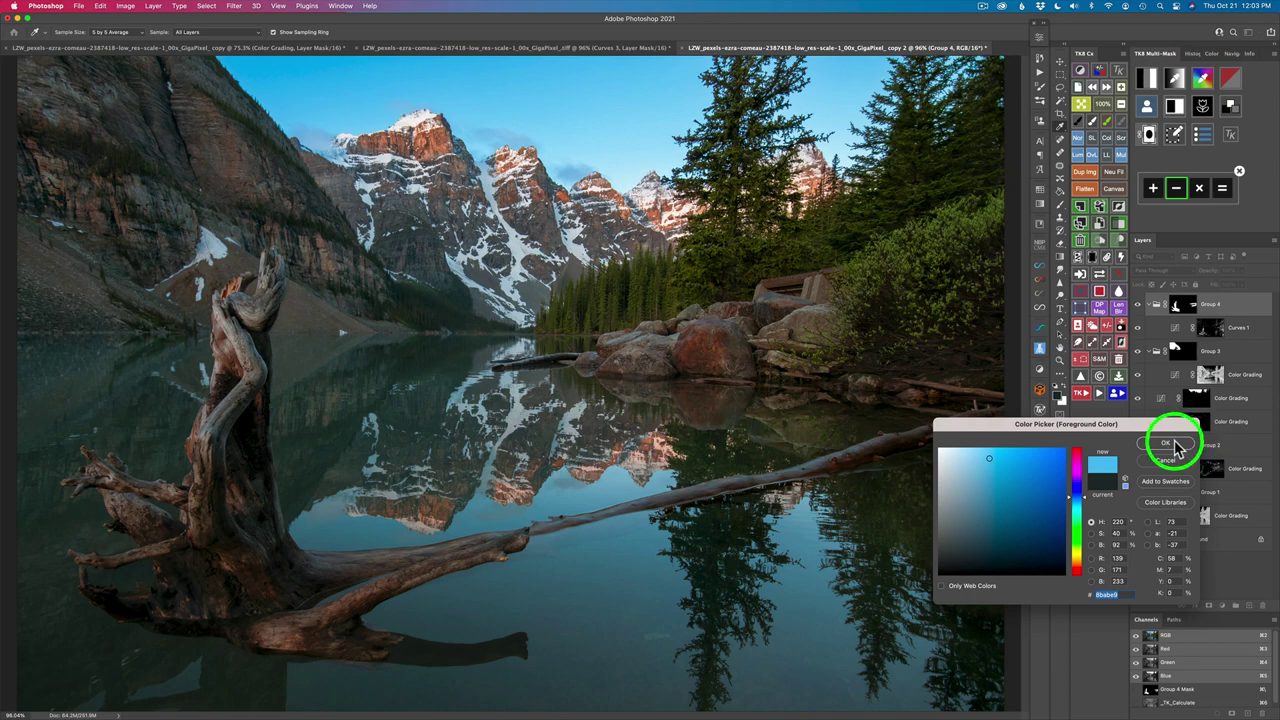
click(1172, 443)
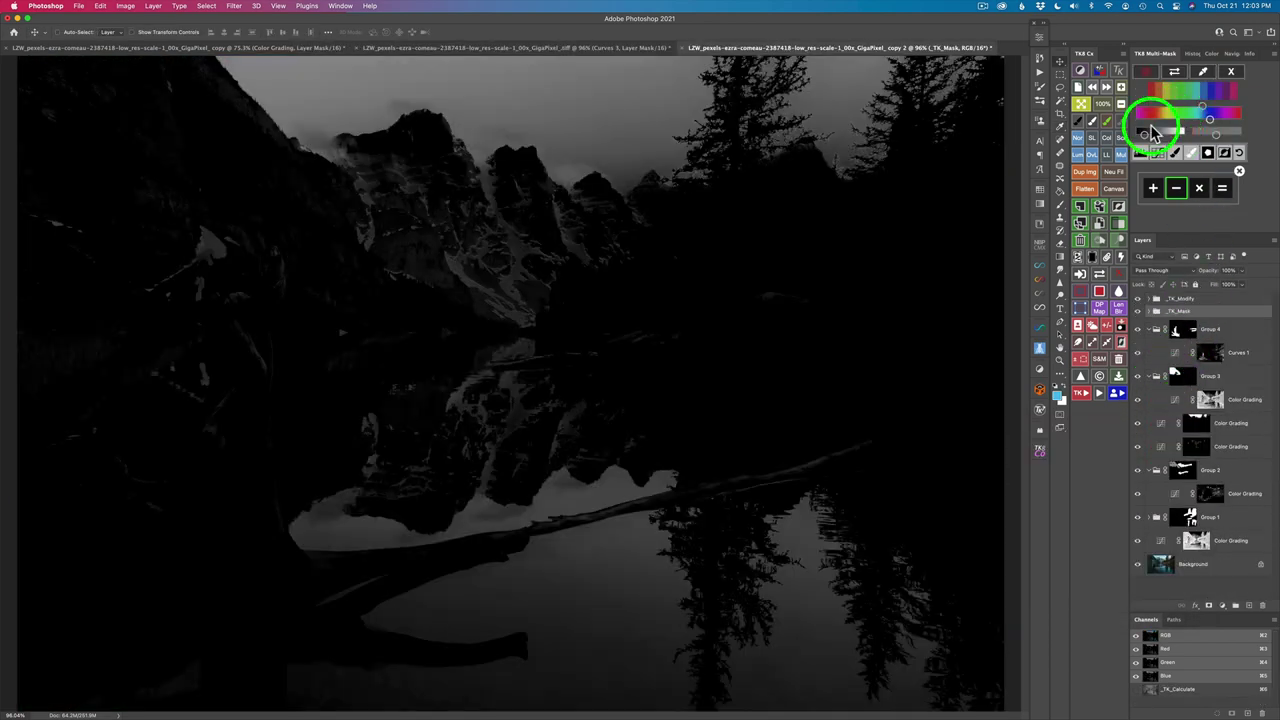
drag(1143, 132, 1183, 146)
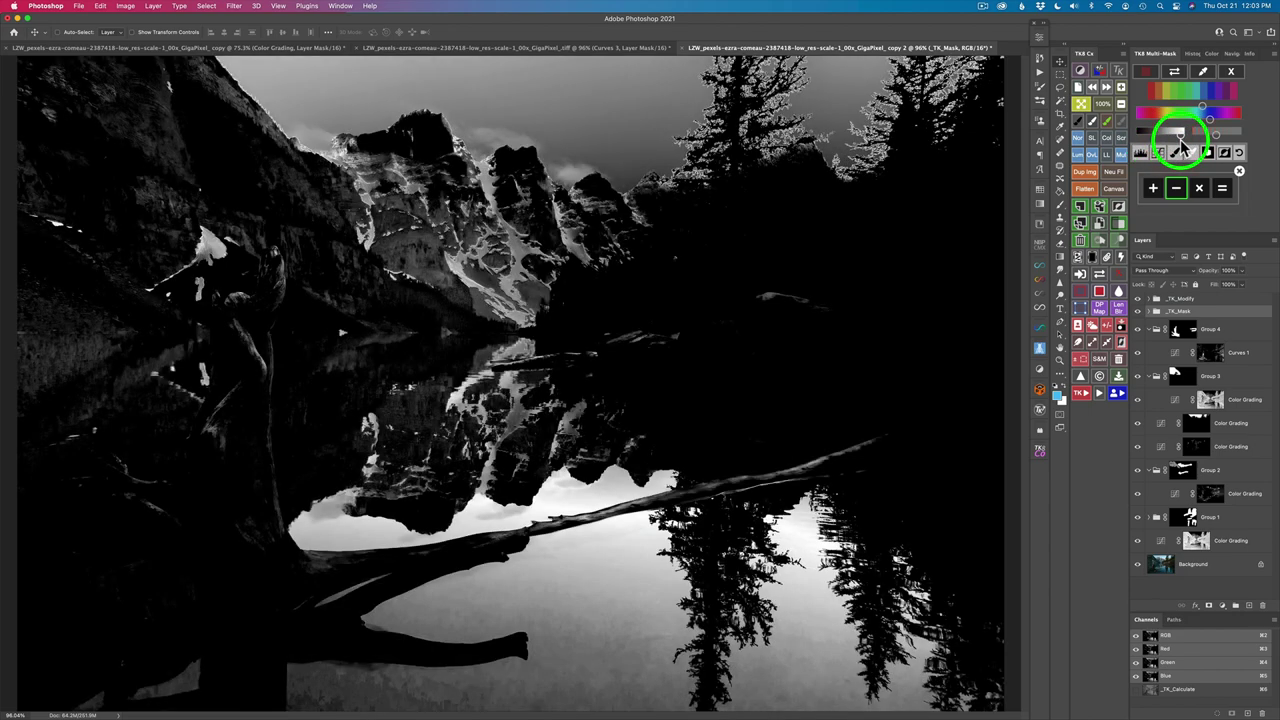
click(1221, 188)
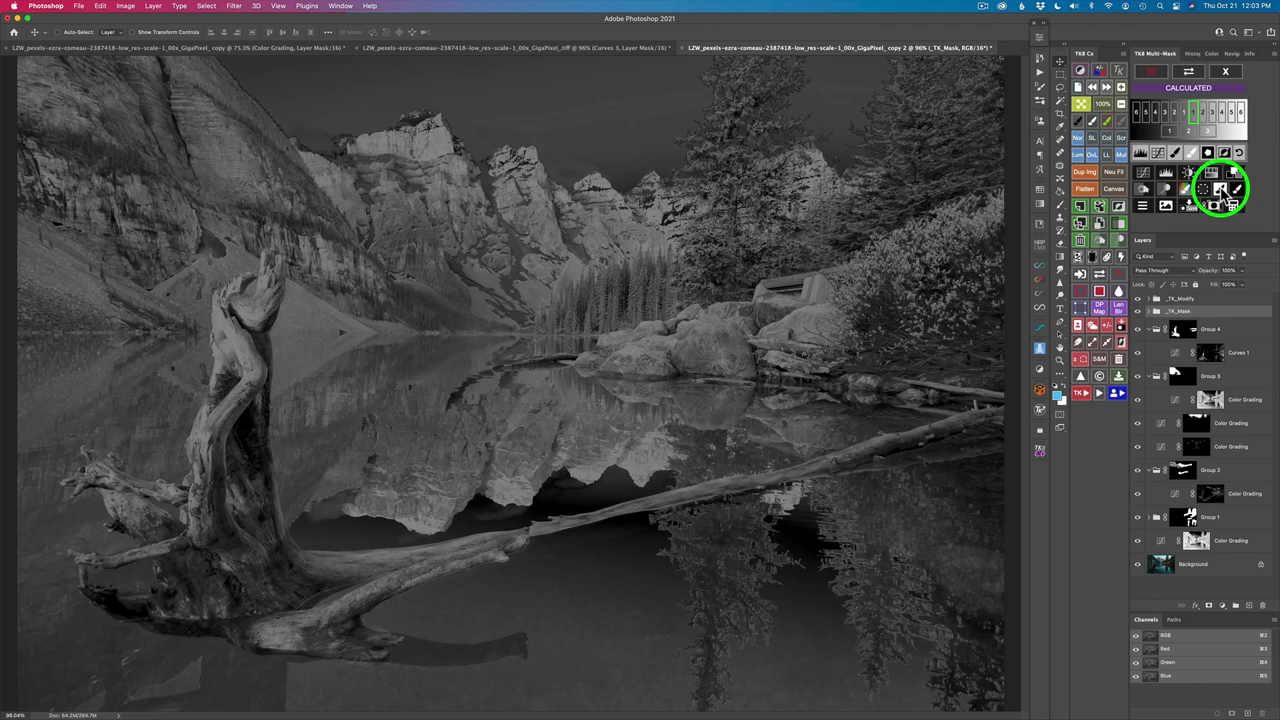
Subtract a Lights 2 luminosity mask from the calculated midtones mask
click(1234, 207)
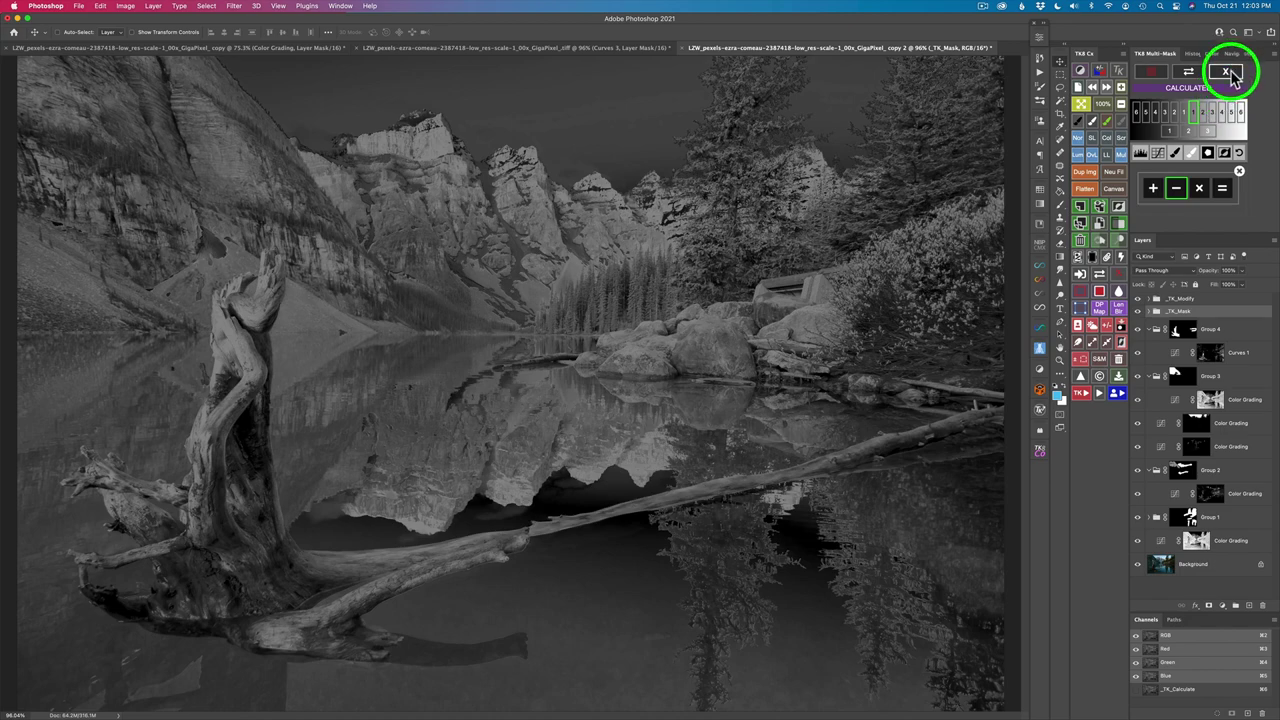
click(1228, 72)
click(1147, 80)
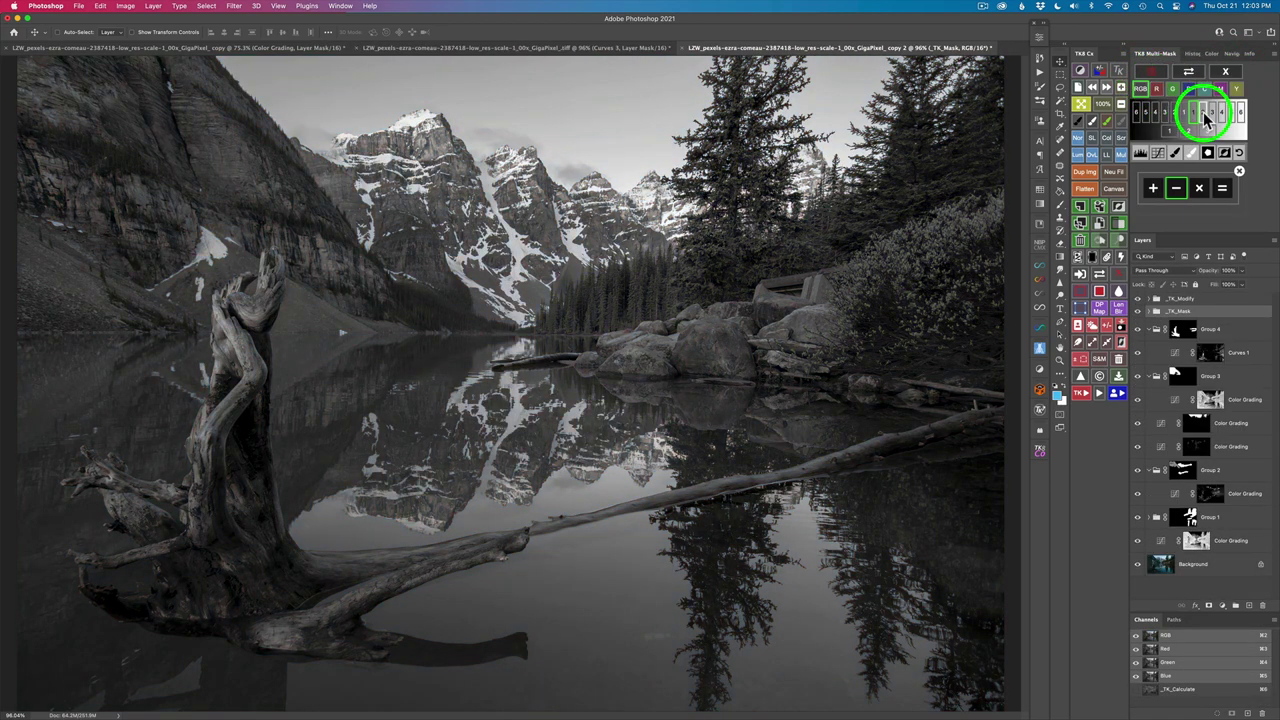
click(1206, 116)
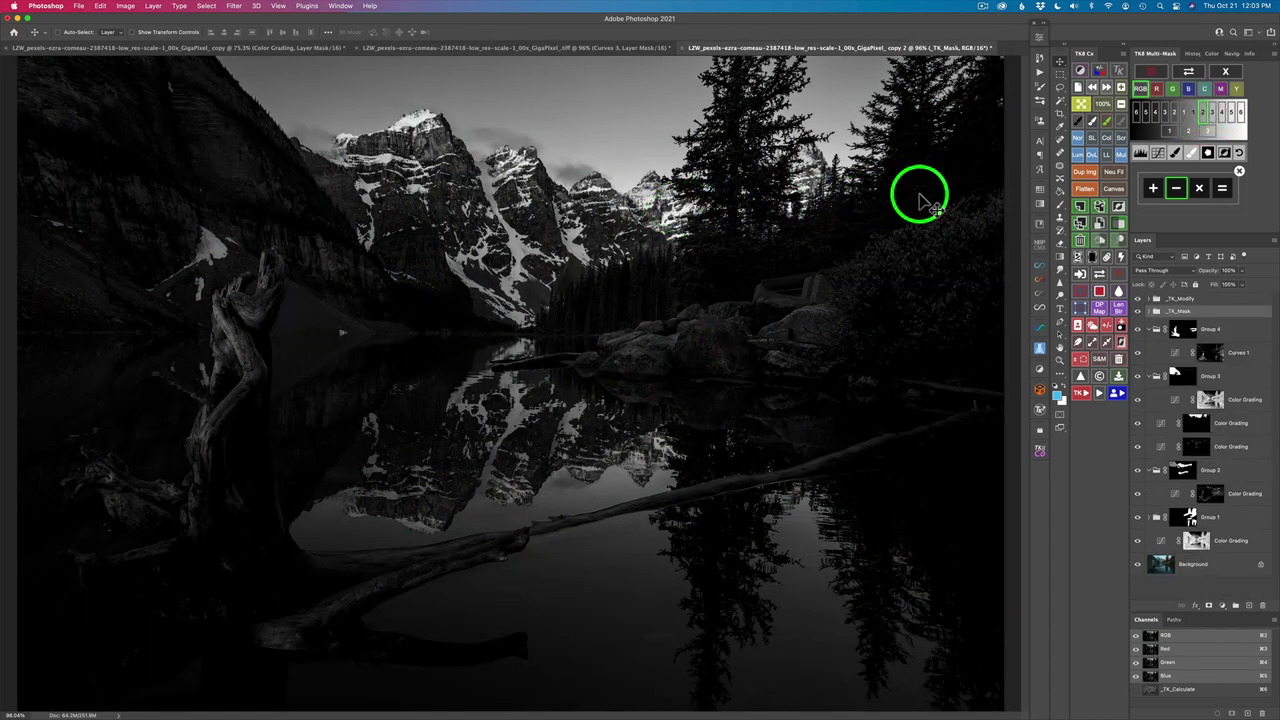
click(1220, 188)
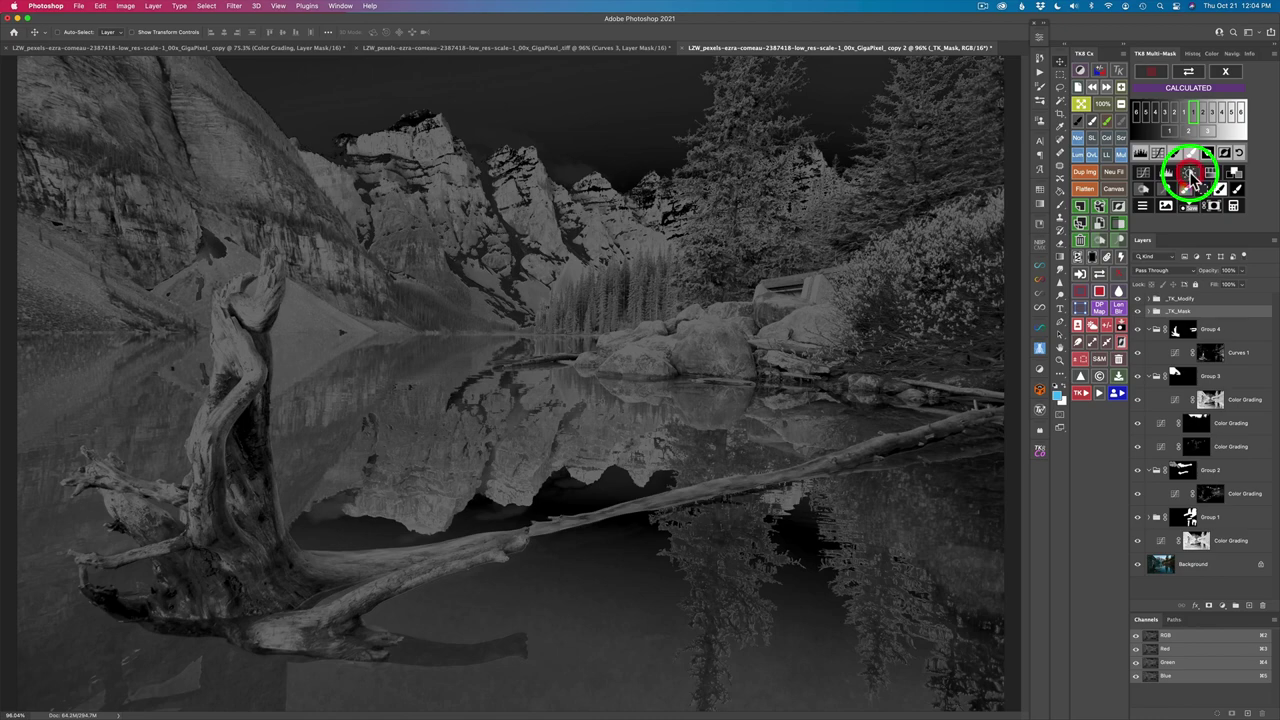
Output the mask to a Brightness/Contrast layer at the top of the stack, set brightness 57 and contrast 16, and compare with it hidden
click(1190, 177)
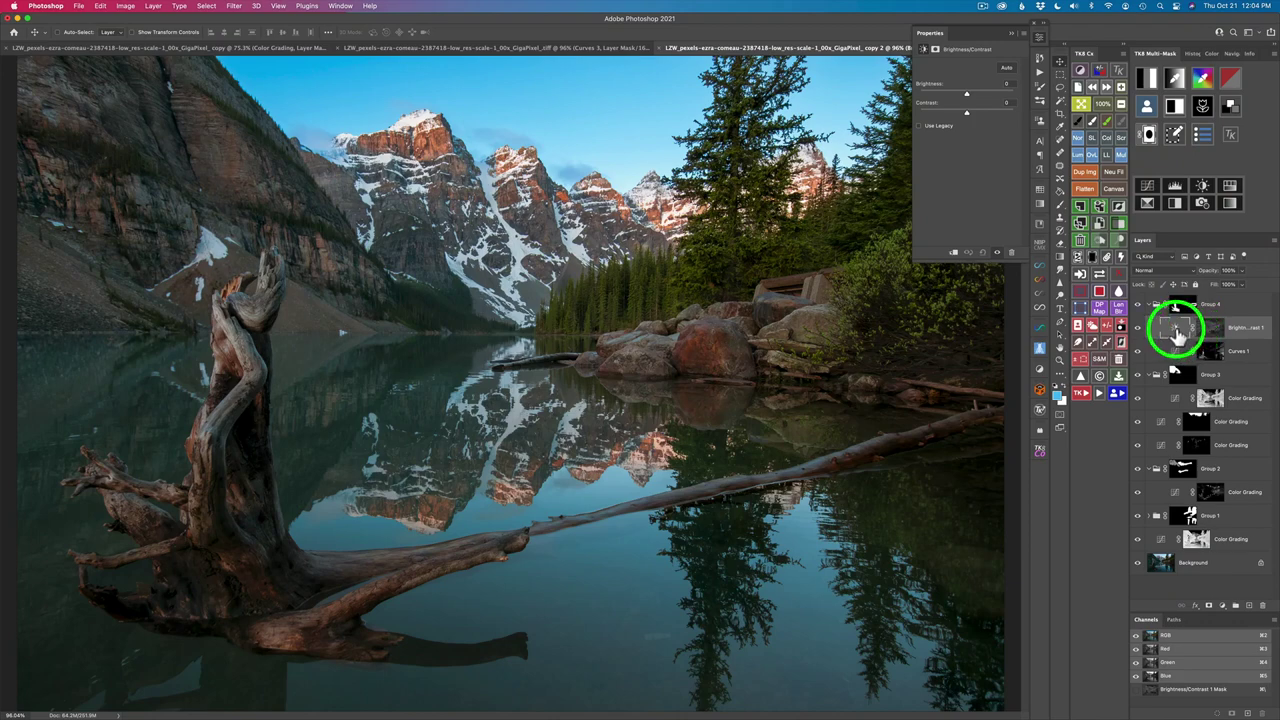
drag(1178, 337, 1174, 289)
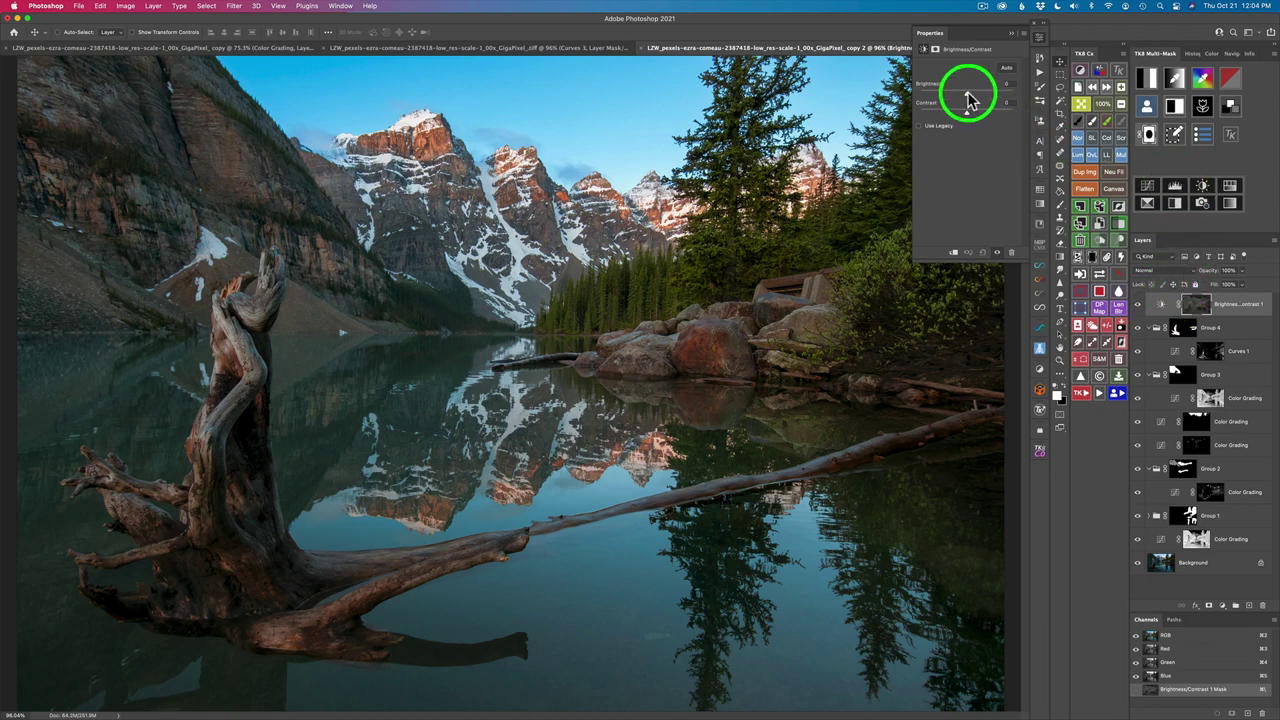
drag(968, 97, 979, 121)
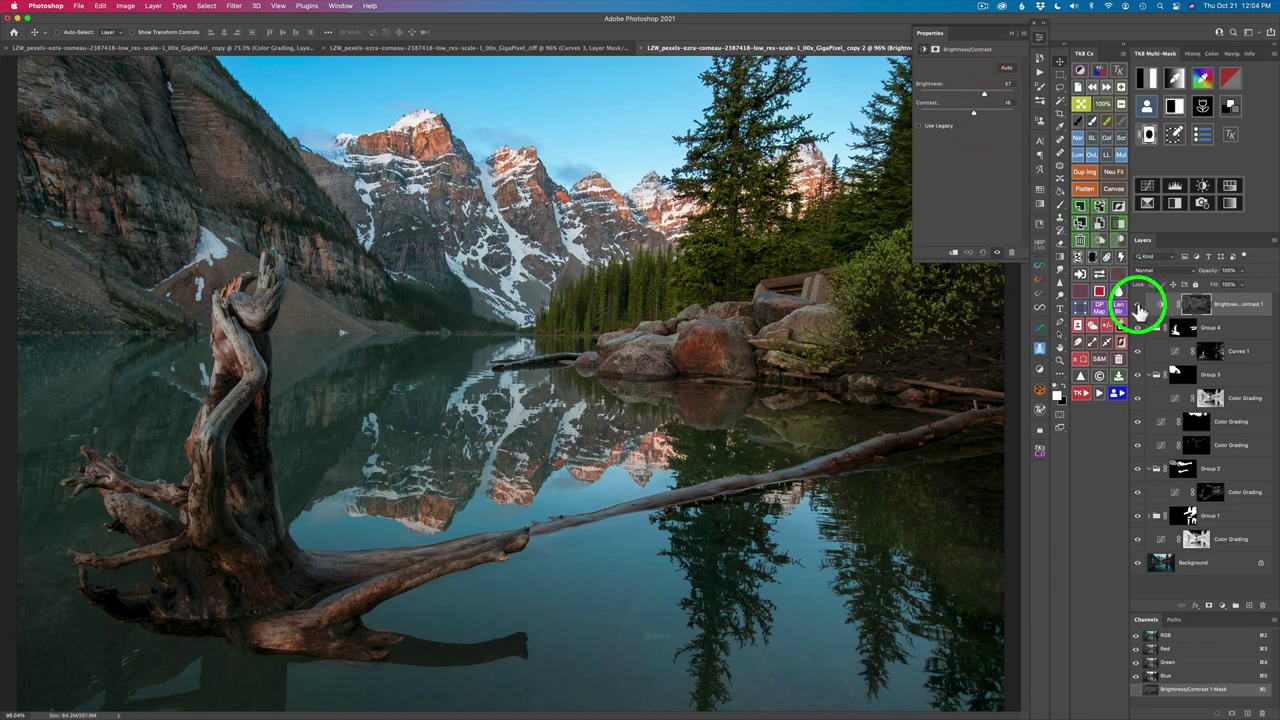
click(1137, 305)
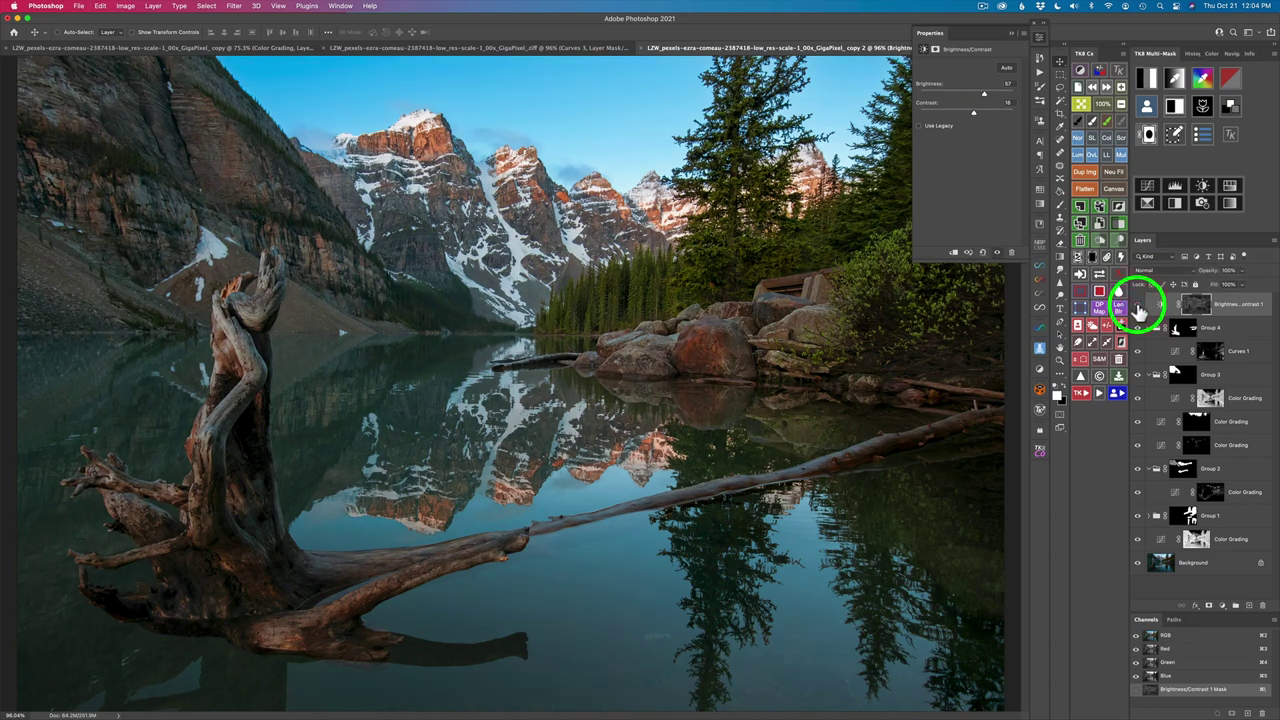
click(1137, 305)
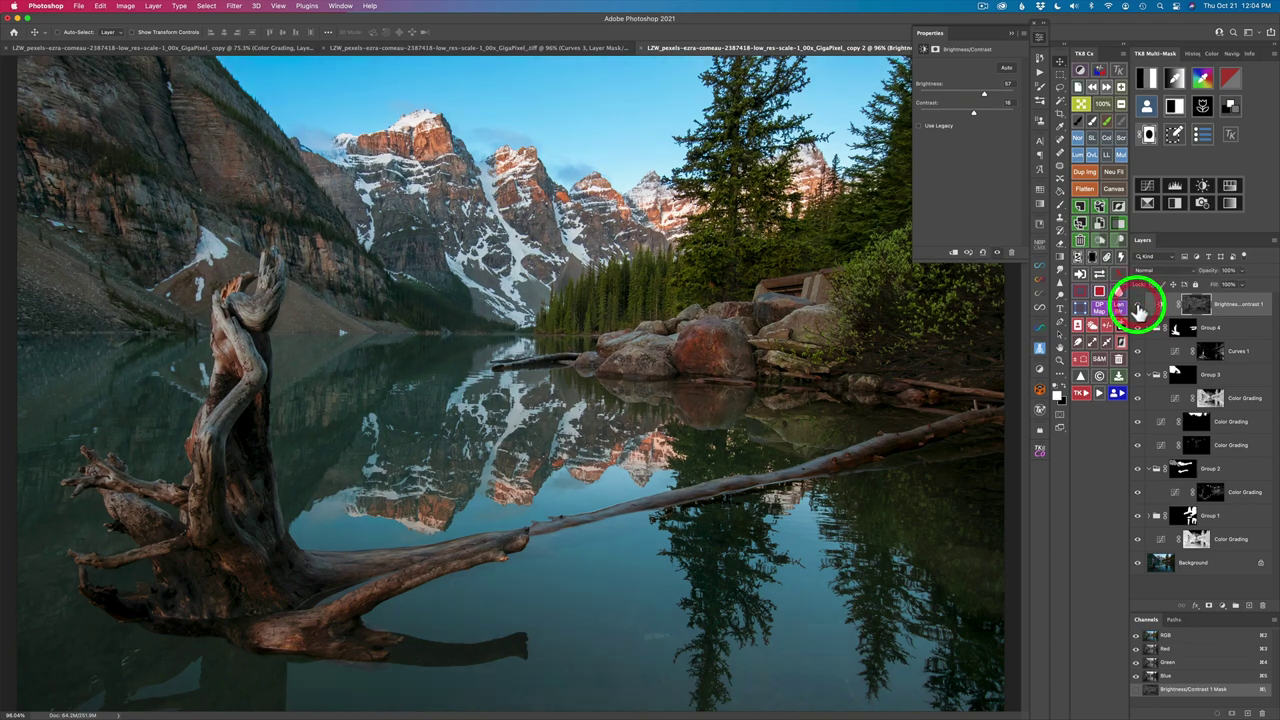
Compare the graded photo with the original by hiding and restoring all layers above the background
click(1040, 39)
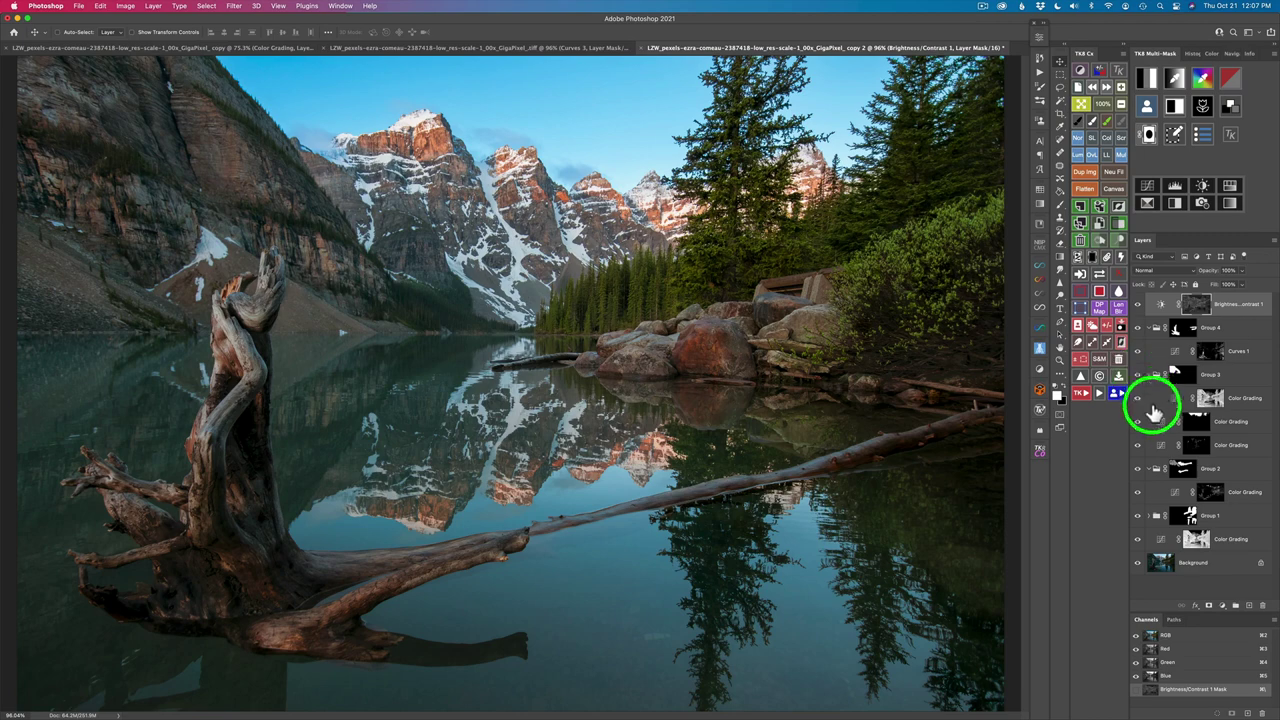
alt+click(1137, 563)
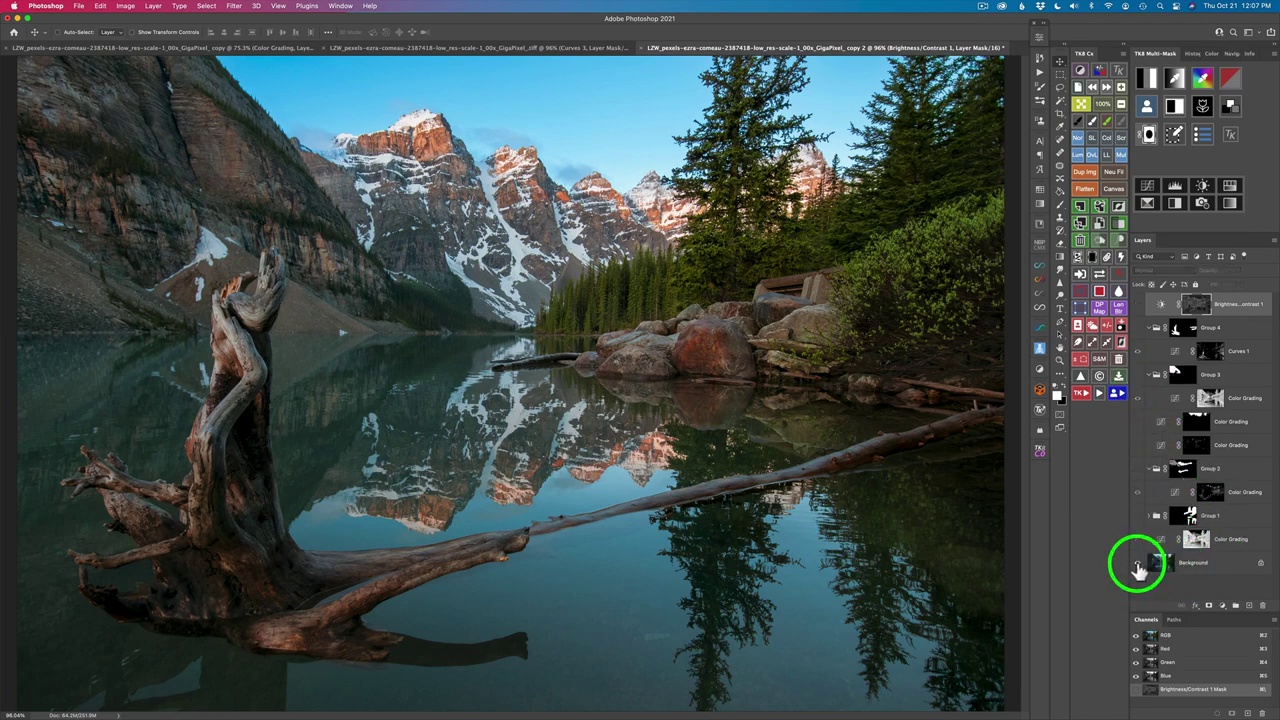
alt+click(1137, 563)
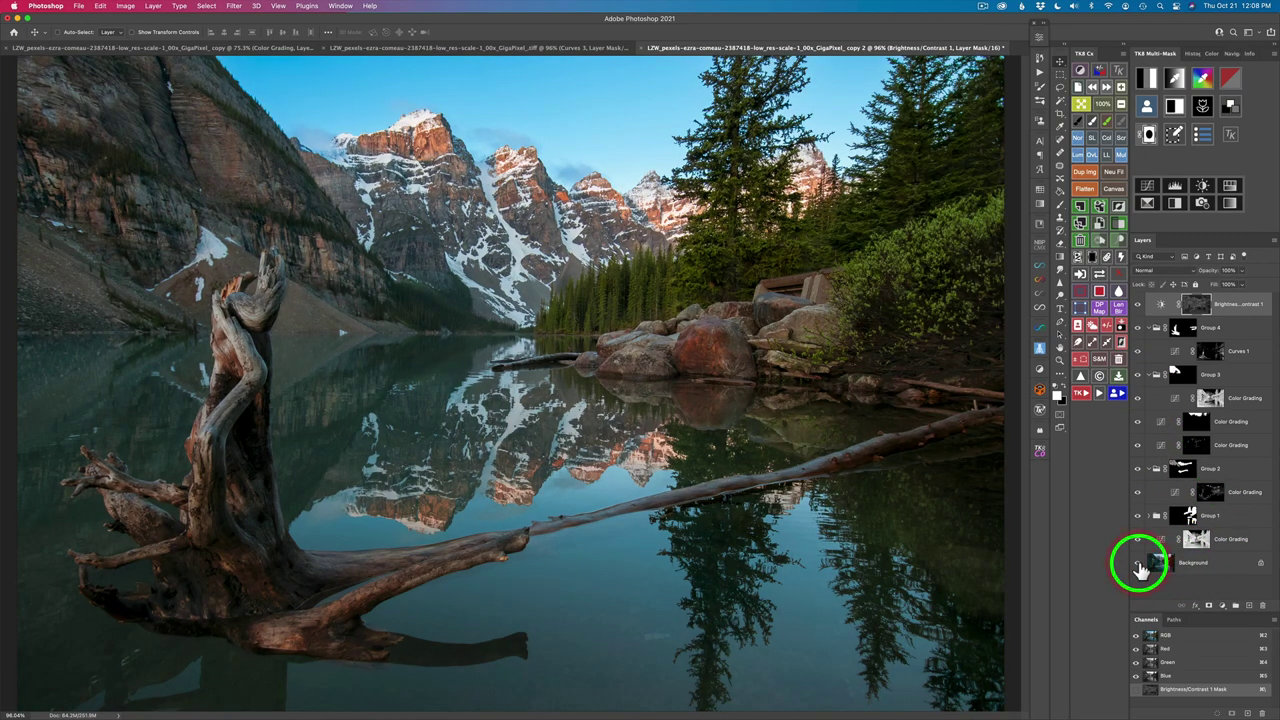